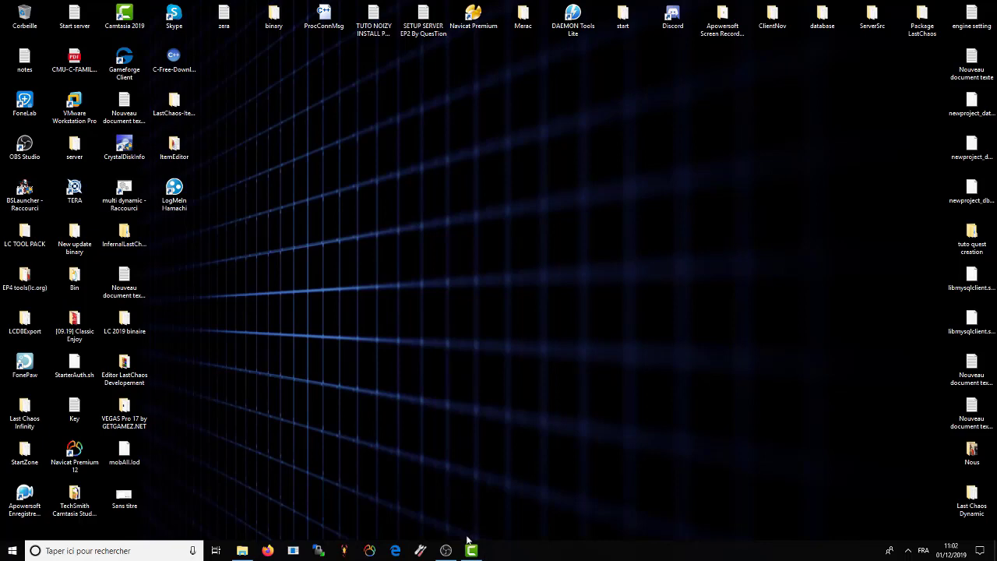
{"action": "left_click", "coordinate": [471, 549]}
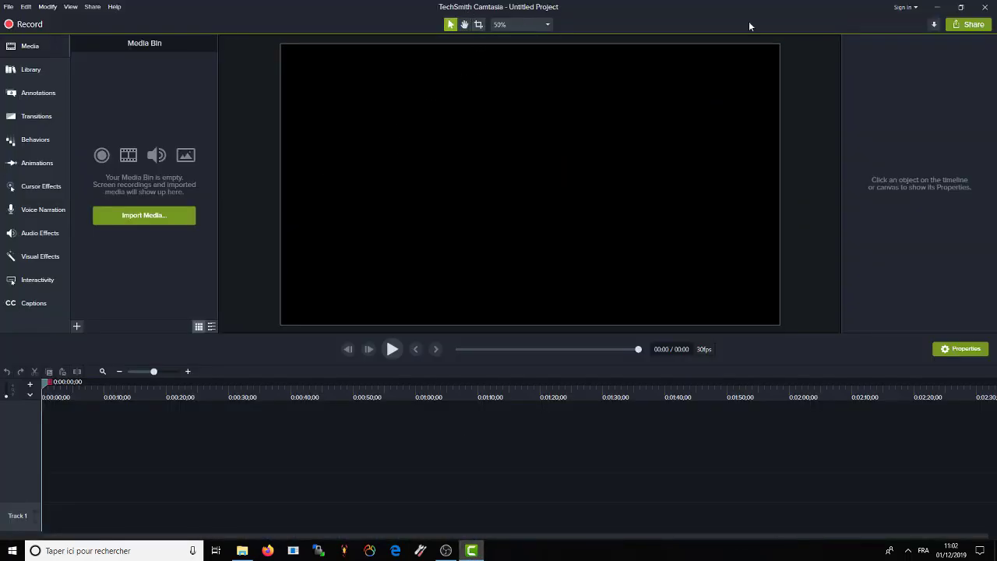
{"action": "left_click", "coordinate": [938, 7]}
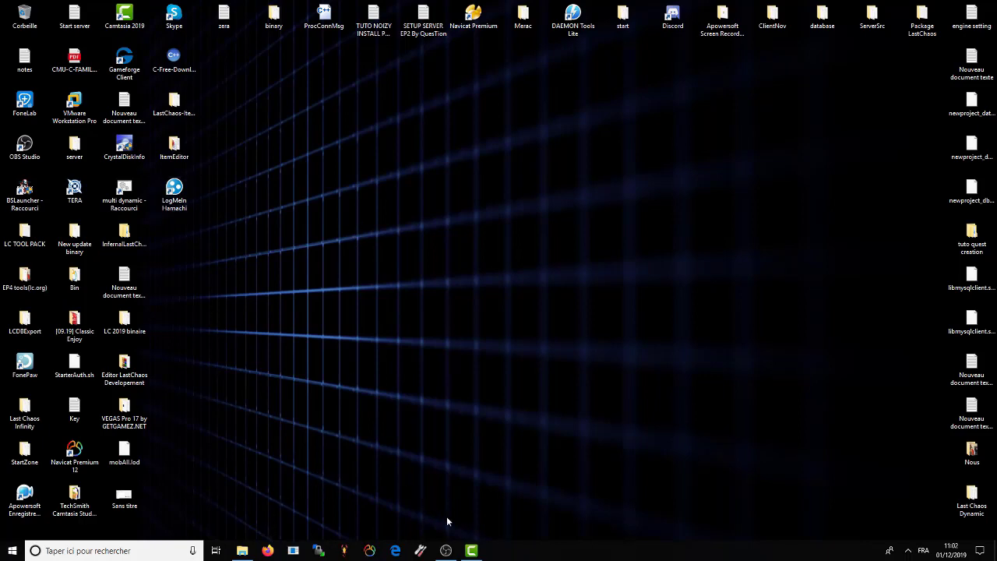
{"action": "left_click", "coordinate": [469, 551]}
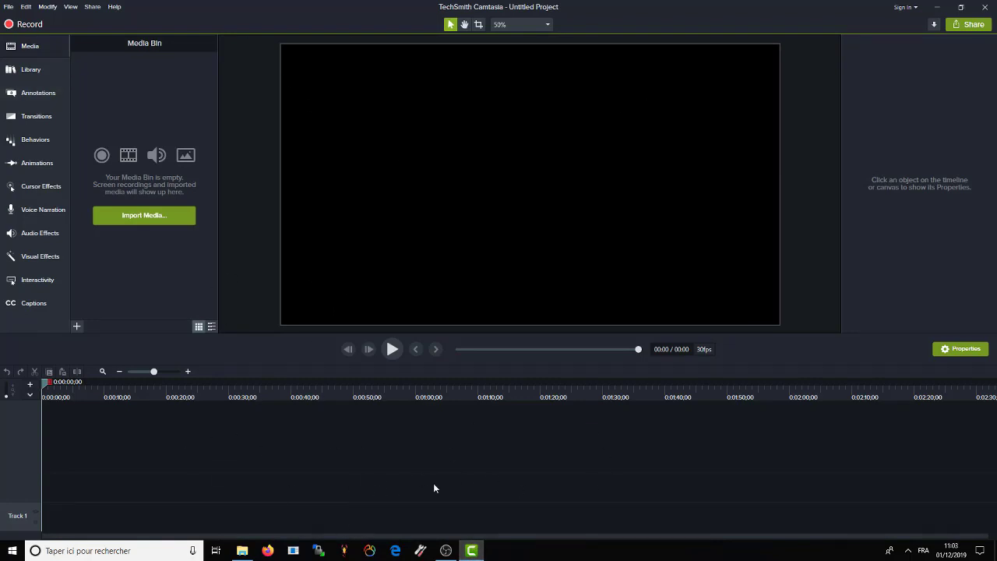
{"action": "left_click", "coordinate": [248, 552]}
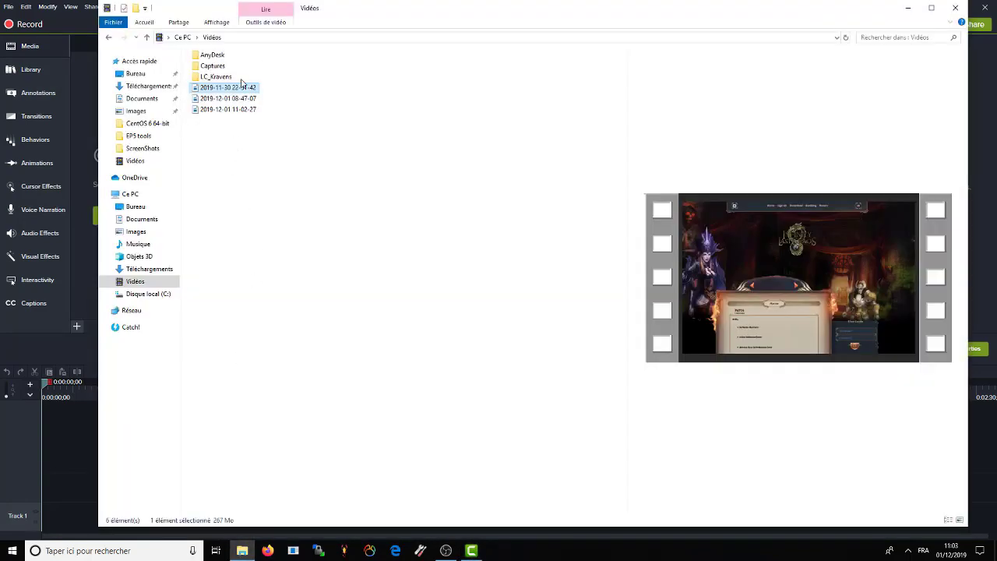
{"action": "left_click", "coordinate": [907, 8]}
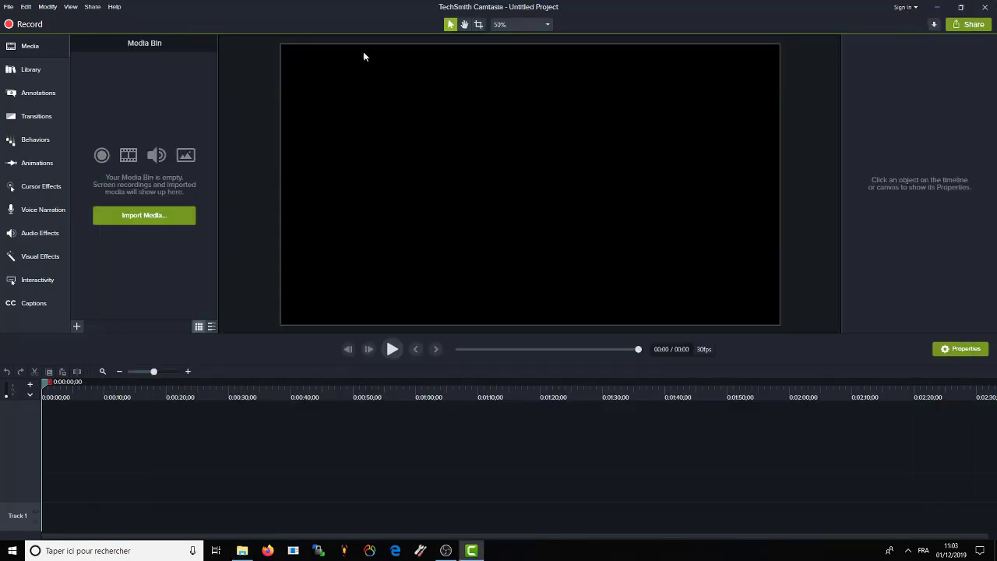
{"action": "left_click", "coordinate": [942, 11]}
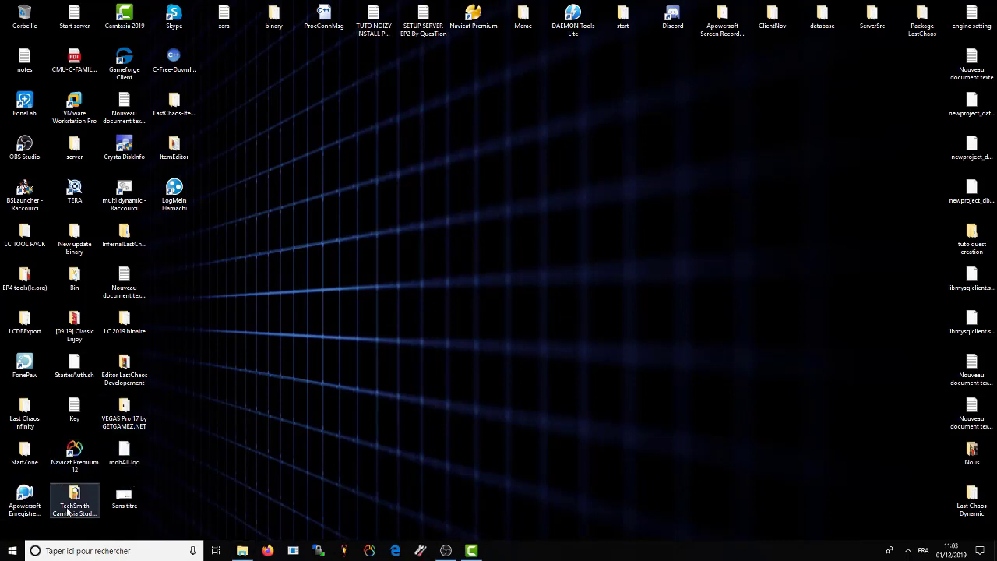
{"action": "left_click", "coordinate": [471, 551]}
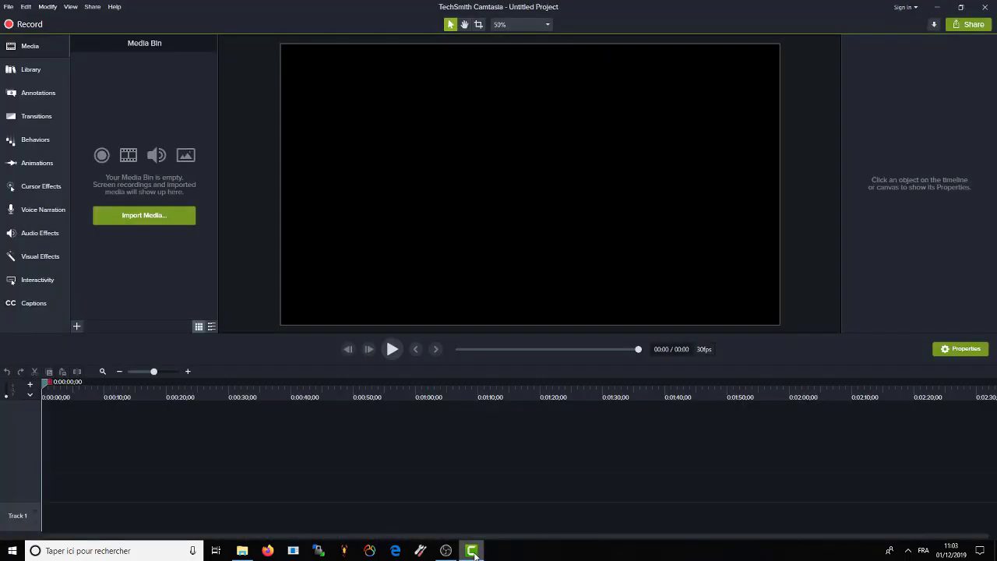
{"action": "left_click", "coordinate": [469, 550]}
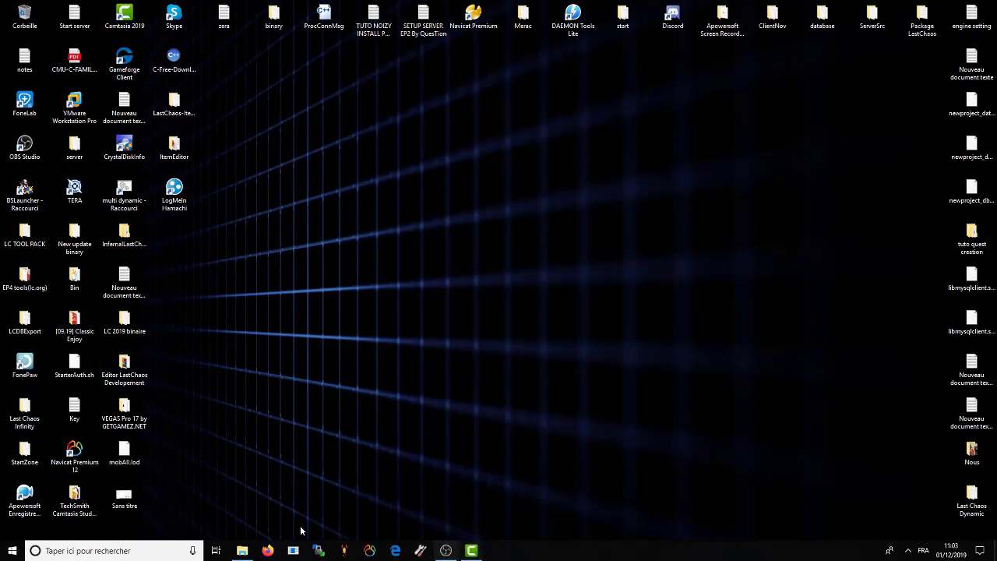
{"action": "left_click", "coordinate": [472, 553]}
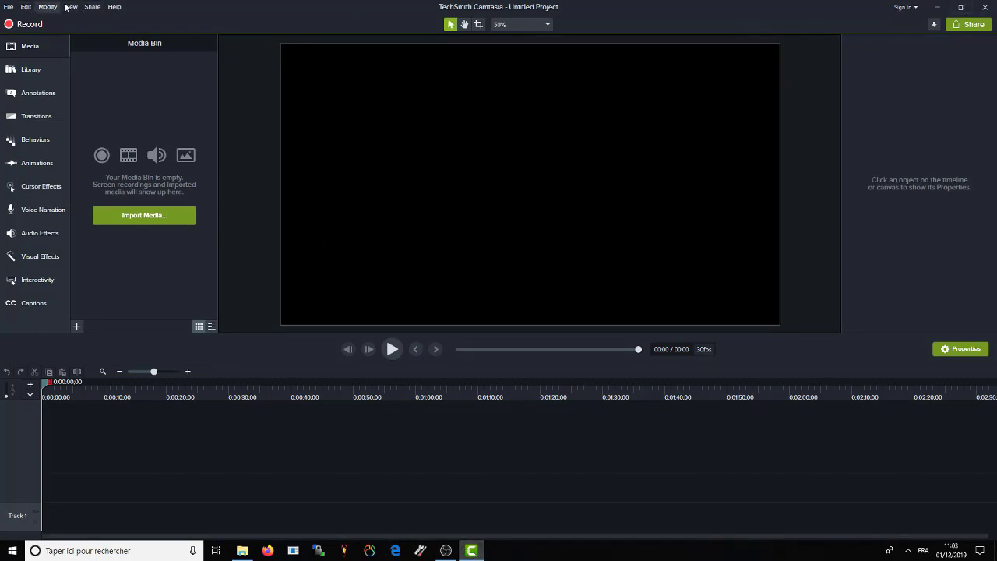
{"action": "left_click", "coordinate": [113, 6]}
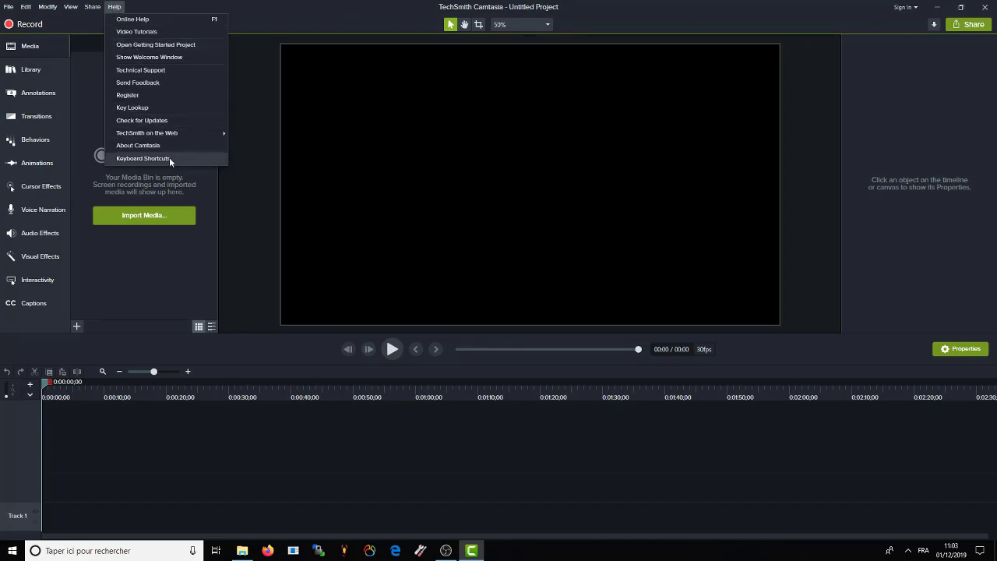
{"action": "left_click", "coordinate": [265, 23]}
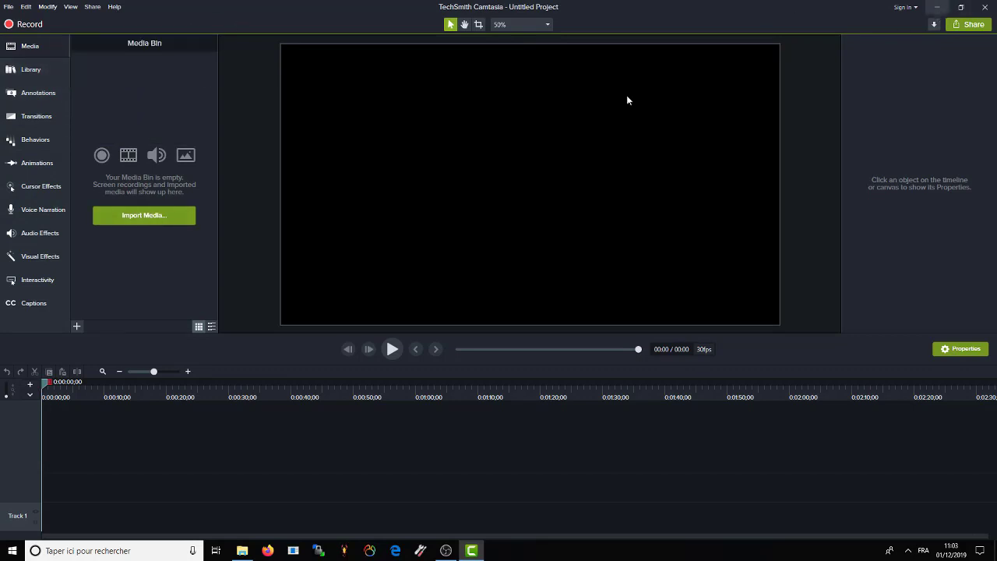
{"action": "left_click", "coordinate": [172, 220]}
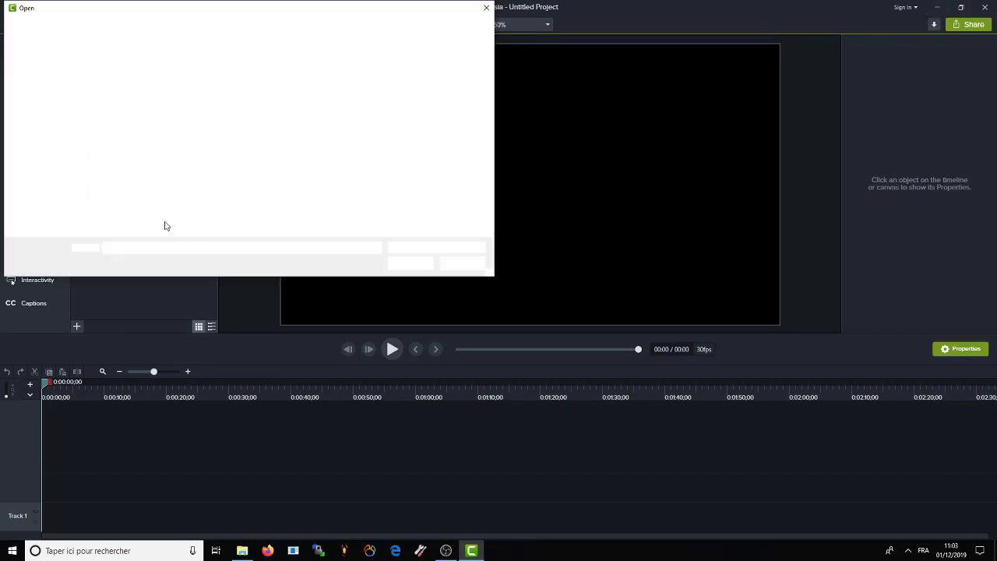
{"action": "scroll", "coordinate": [152, 175], "scroll_direction": "down", "scroll_amount": 3}
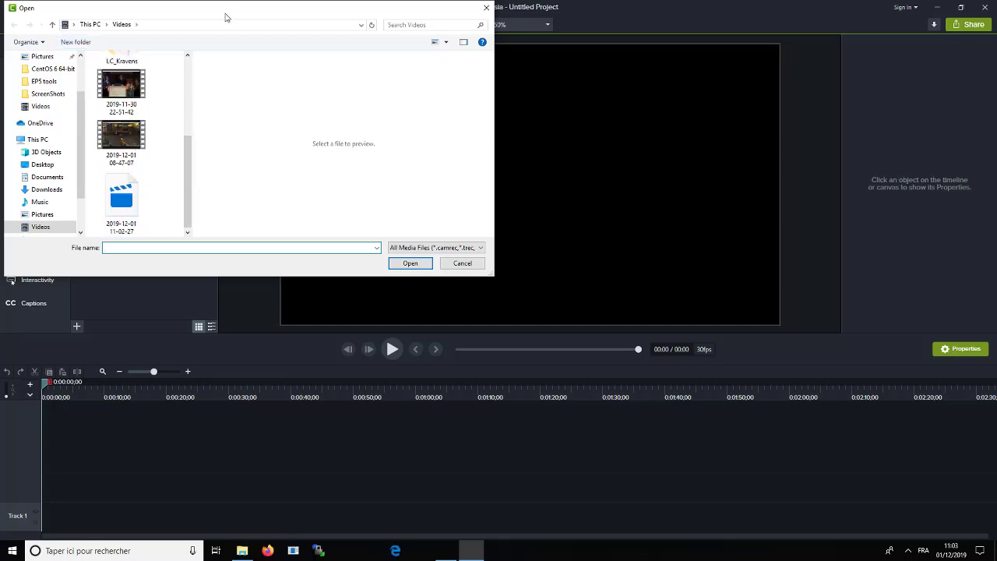
{"action": "left_click_drag", "start_coordinate": [225, 16], "coordinate": [658, 153]}
{"action": "left_click", "coordinate": [565, 222]}
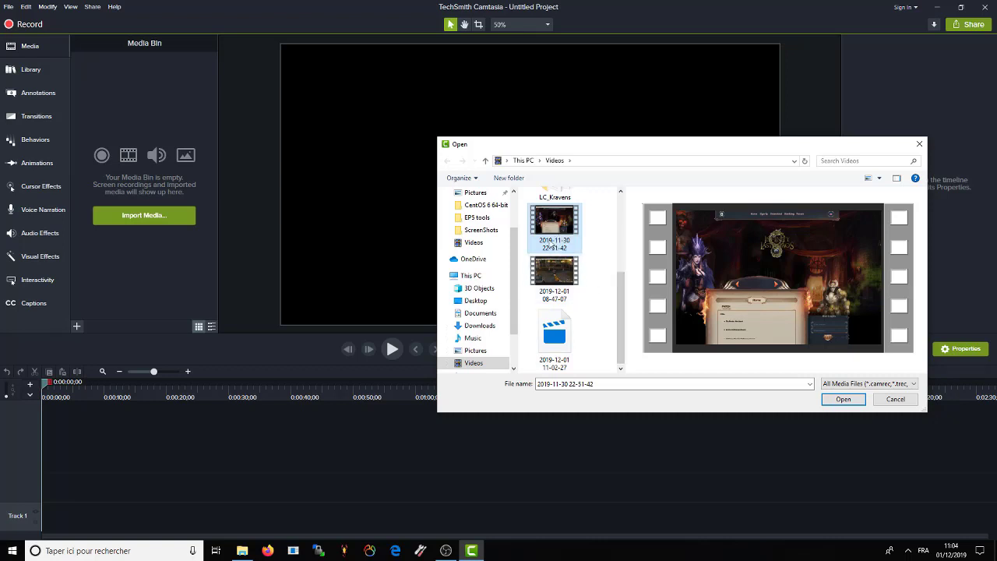
{"action": "double_click", "coordinate": [557, 230]}
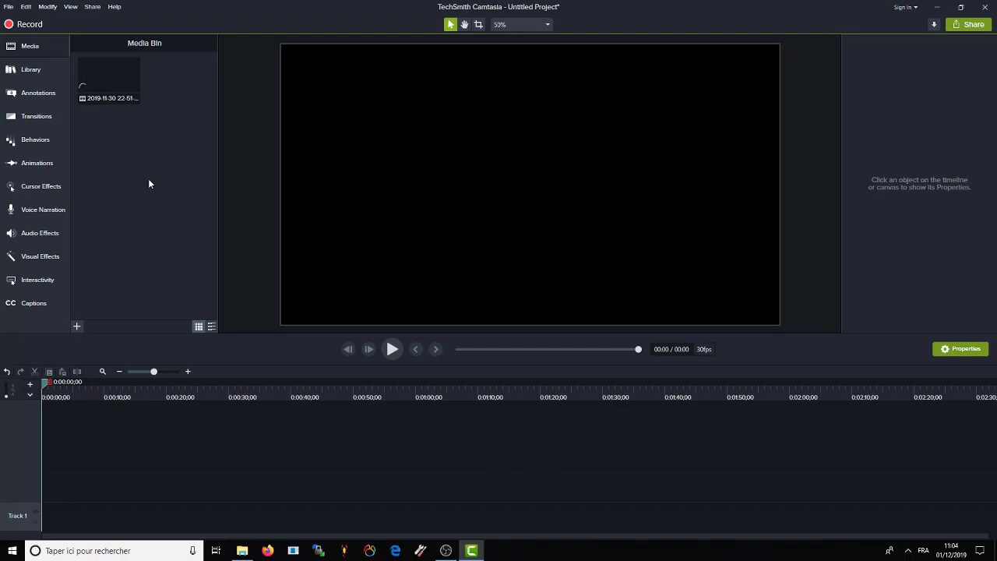
{"action": "left_click", "coordinate": [241, 551]}
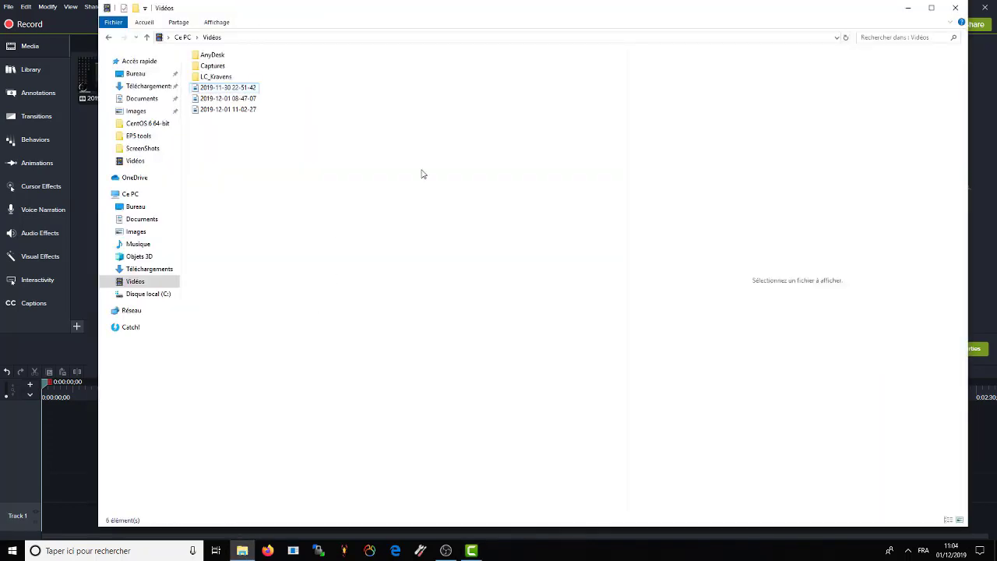
{"action": "left_click", "coordinate": [907, 8]}
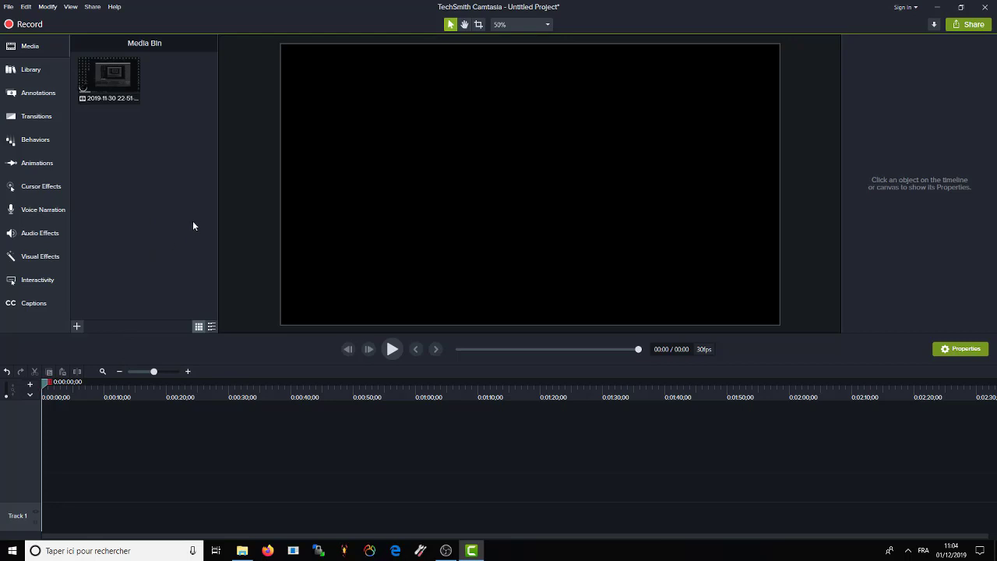
{"action": "left_click", "coordinate": [105, 82]}
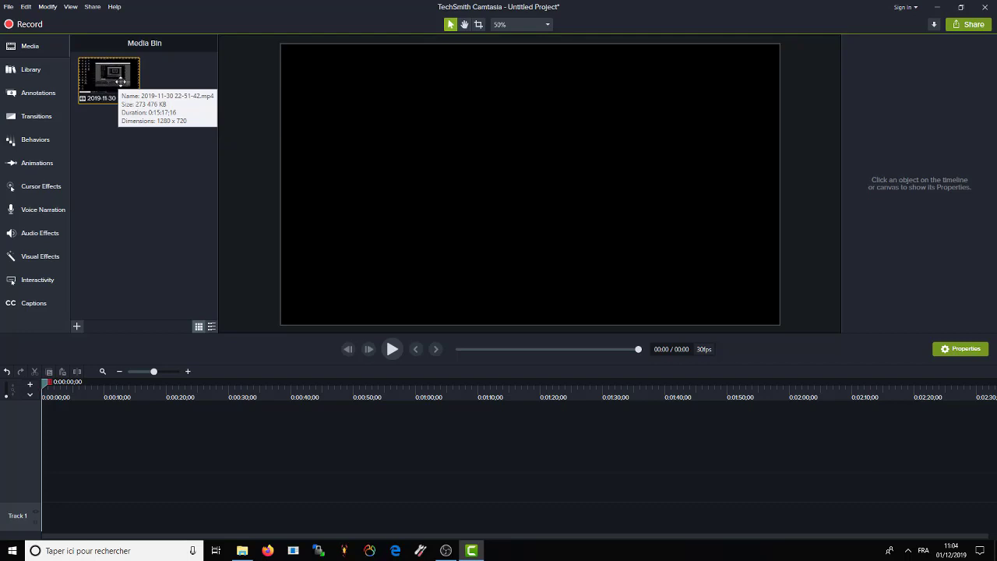
{"action": "left_click", "coordinate": [132, 137]}
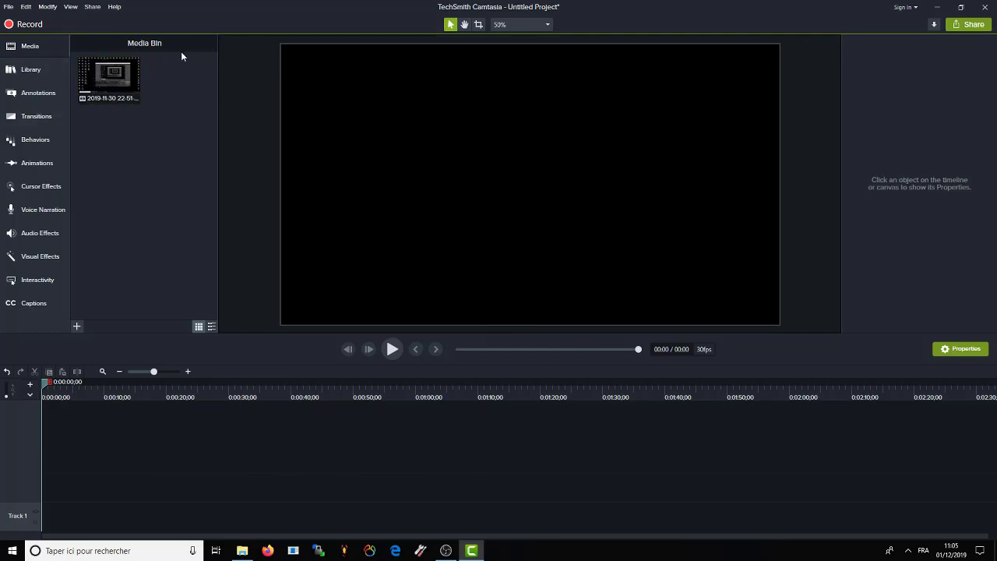
Add the imported video to the timeline and place it at the very start of Track 1.
{"action": "mouse_move", "coordinate": [106, 82]}
{"action": "left_click_drag", "start_coordinate": [107, 82], "coordinate": [78, 527]}
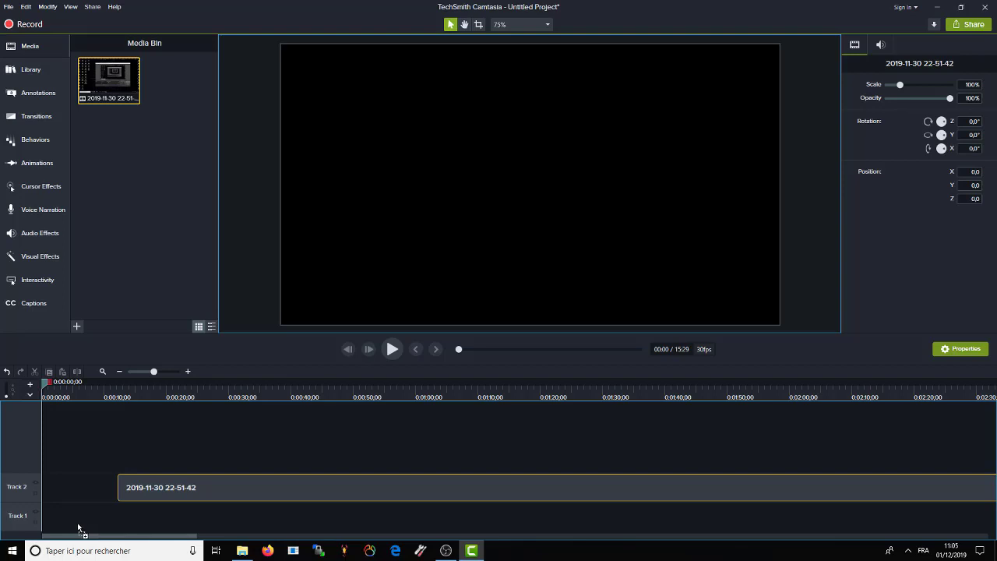
{"action": "left_click", "coordinate": [174, 484]}
{"action": "left_click", "coordinate": [206, 488]}
{"action": "left_click_drag", "start_coordinate": [234, 491], "coordinate": [270, 491]}
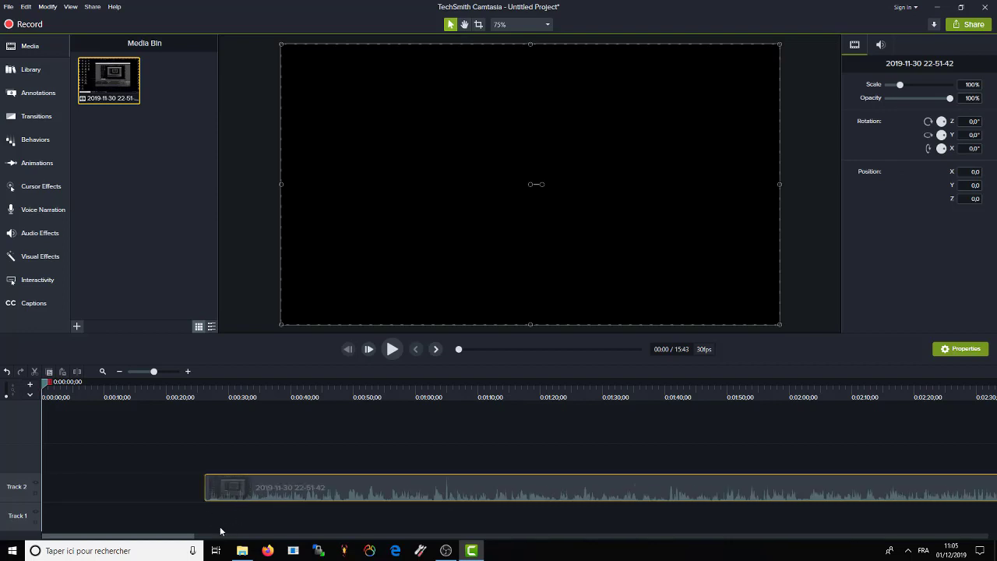
{"action": "left_click_drag", "start_coordinate": [221, 531], "coordinate": [216, 521]}
{"action": "left_click_drag", "start_coordinate": [333, 523], "coordinate": [117, 526]}
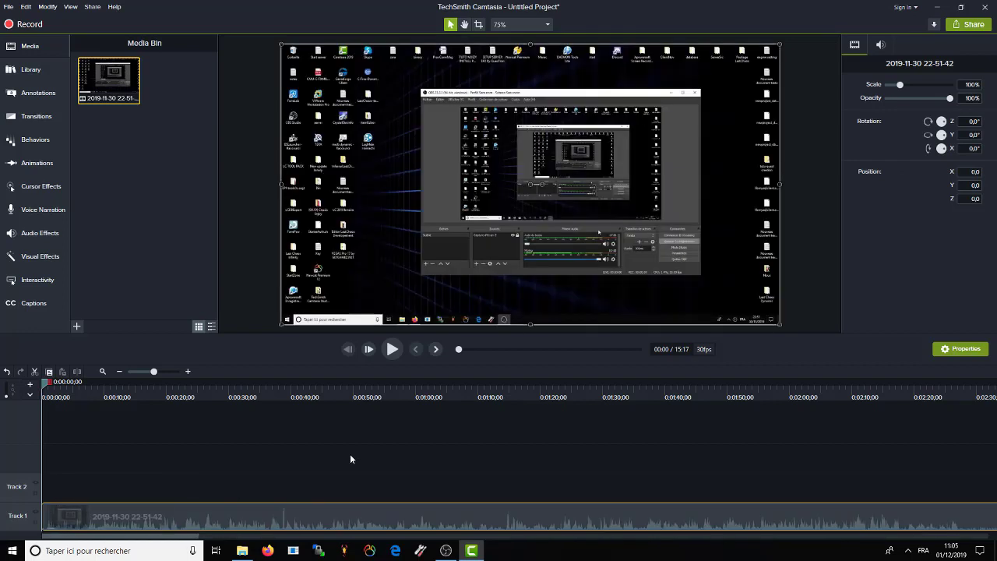
Preview the opening seconds of the clip on Track 1.
{"action": "left_click", "coordinate": [392, 350]}
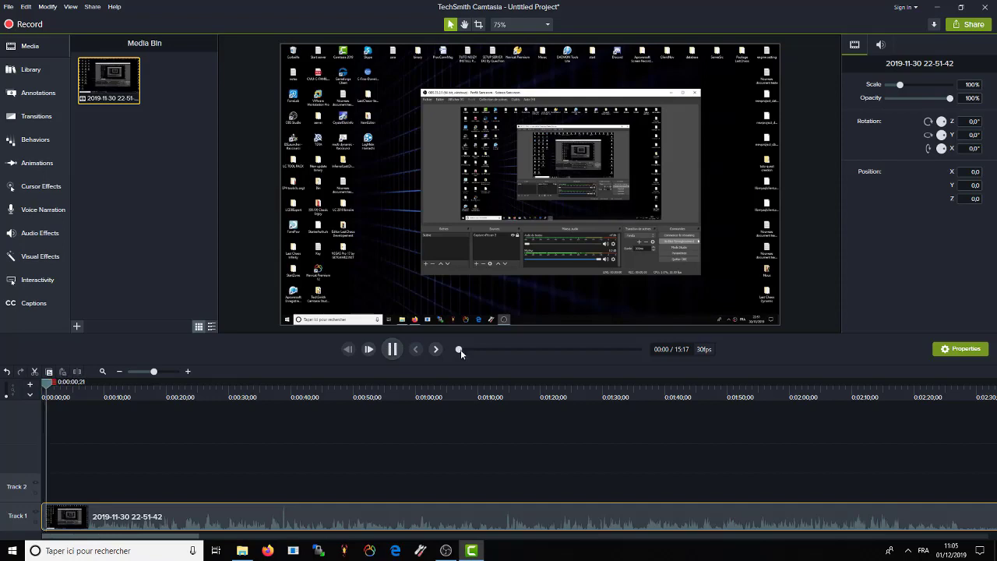
{"action": "mouse_move", "coordinate": [458, 350]}
{"action": "left_mouse_down"}
{"action": "mouse_move", "coordinate": [474, 349]}
{"action": "mouse_move", "coordinate": [458, 349]}
{"action": "left_mouse_up"}
{"action": "left_click", "coordinate": [392, 350]}
{"action": "left_click", "coordinate": [393, 350]}
{"action": "left_click", "coordinate": [392, 350]}
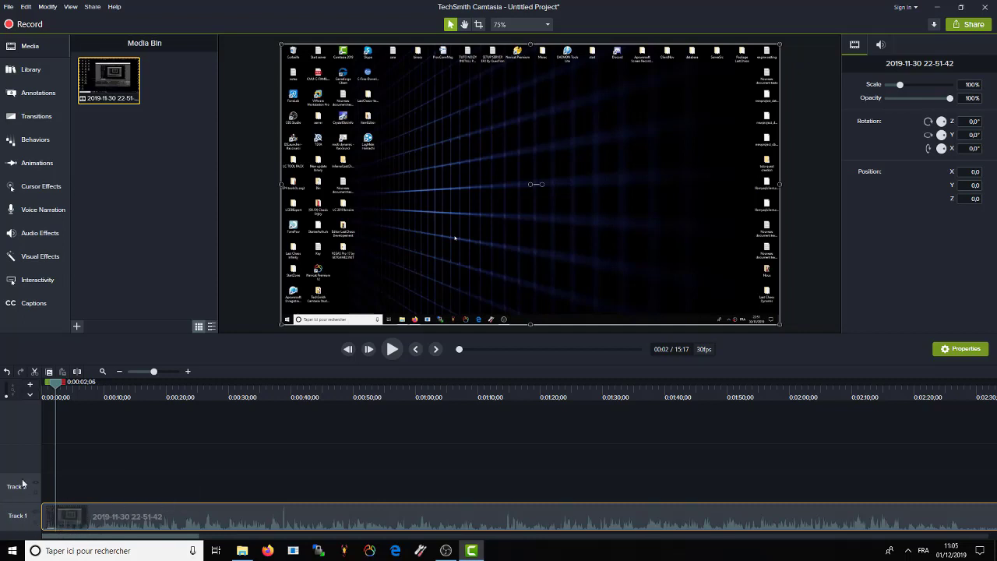
{"action": "left_click", "coordinate": [385, 355]}
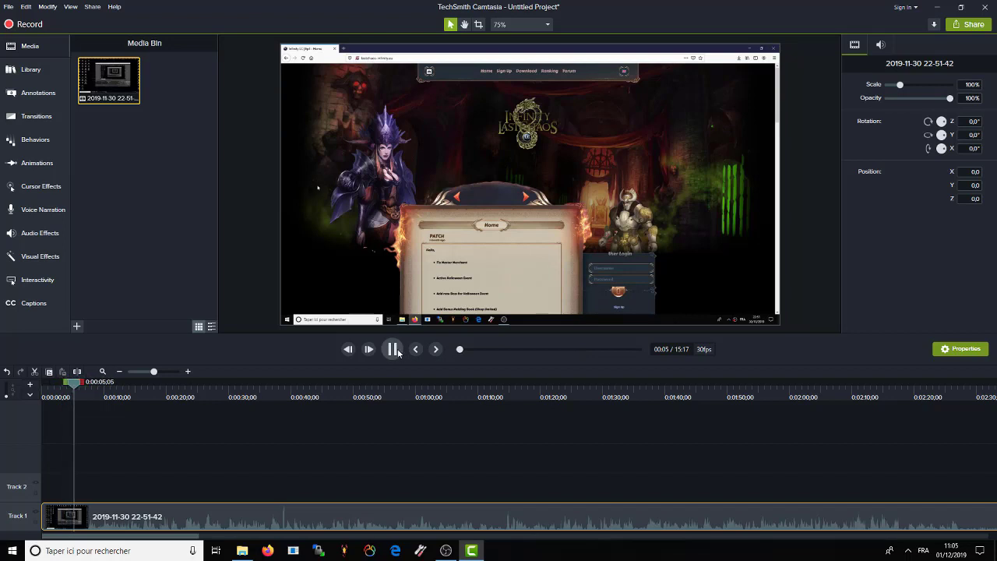
Add Clip Speed to the video on Track 1 and set its speed to 10.00x.
{"action": "left_click", "coordinate": [567, 515]}
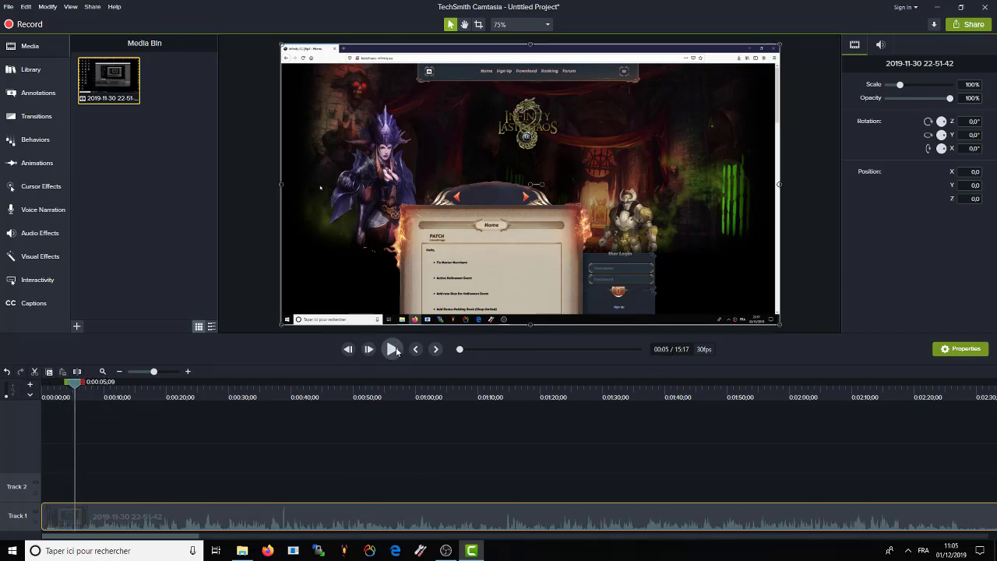
{"action": "right_click", "coordinate": [382, 522]}
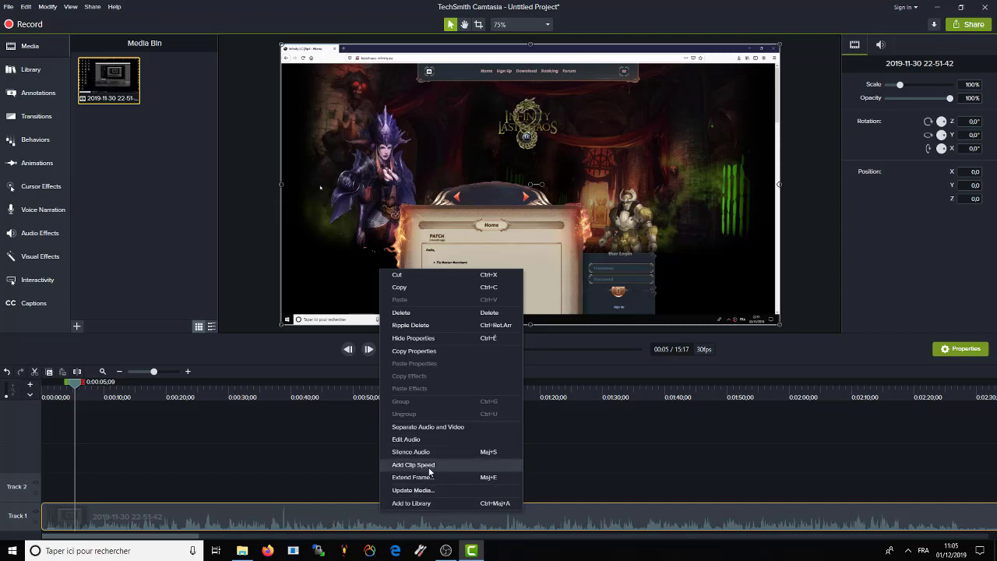
{"action": "left_click", "coordinate": [409, 465]}
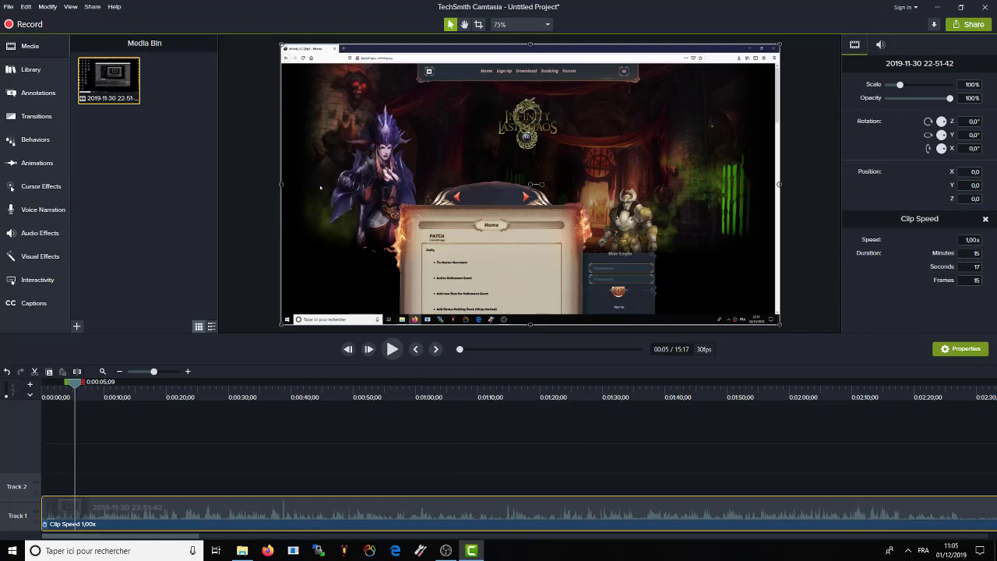
{"action": "left_click", "coordinate": [970, 241]}
{"action": "key", "text": "Return"}
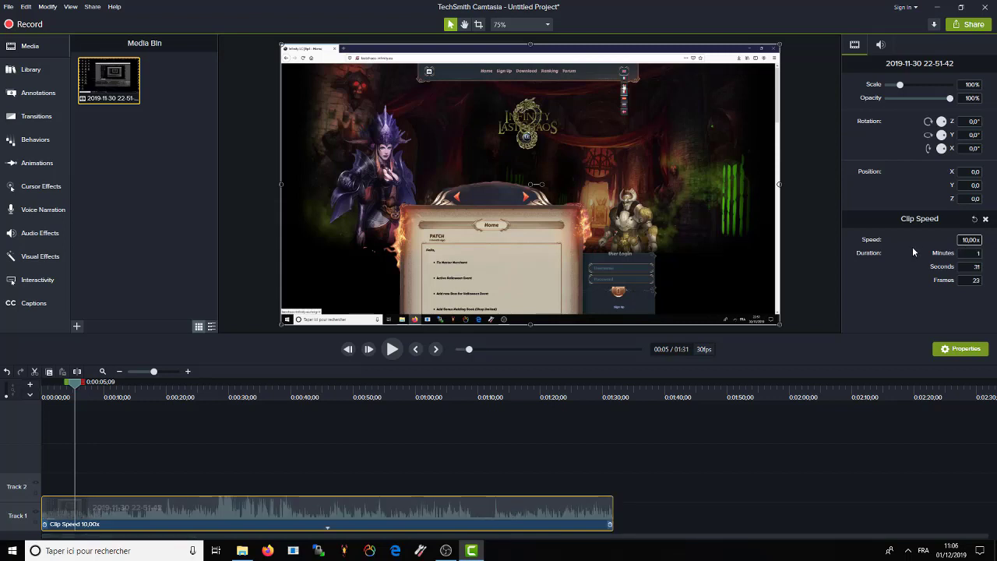
Play back the sped-up clip to examine its pace.
{"action": "left_click", "coordinate": [387, 354]}
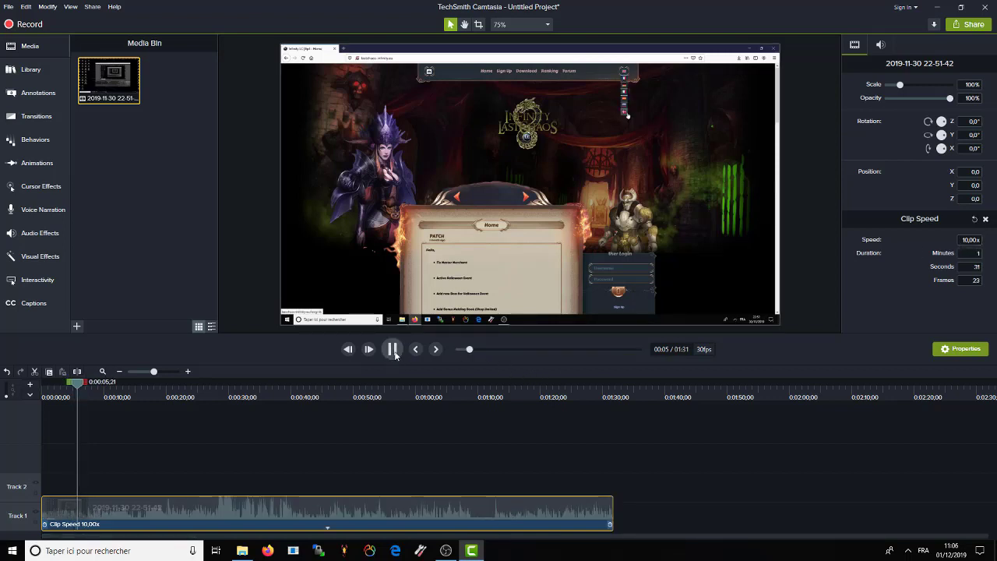
{"action": "key", "text": "space"}
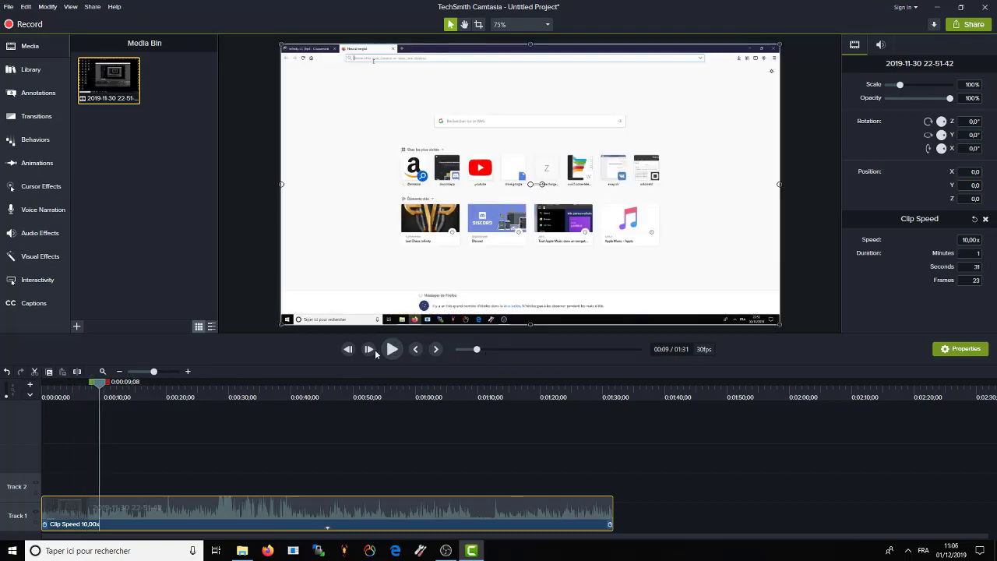
{"action": "left_click", "coordinate": [393, 351]}
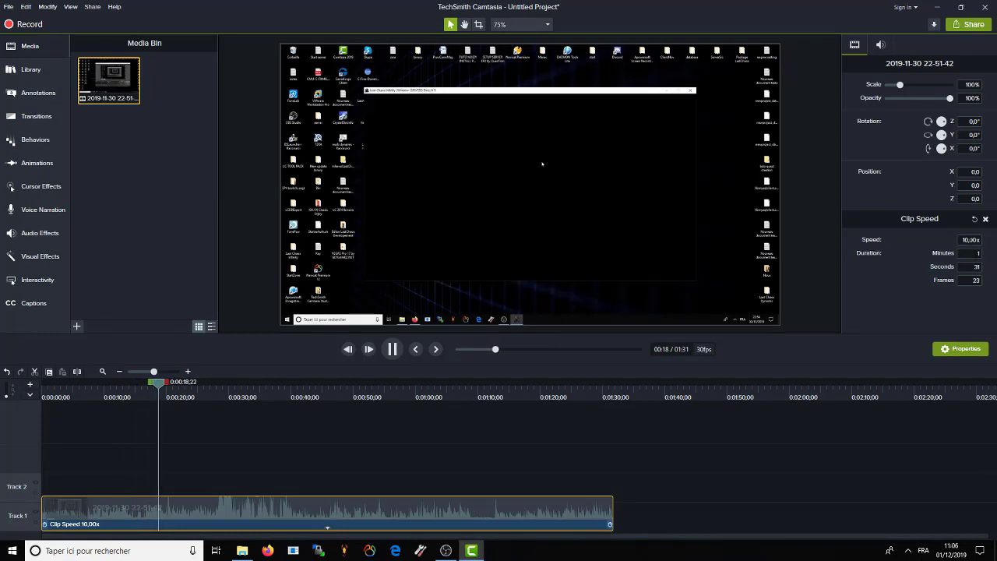
Set the clip's speed to 5.00x and play it back.
{"action": "type", "text": "5"}
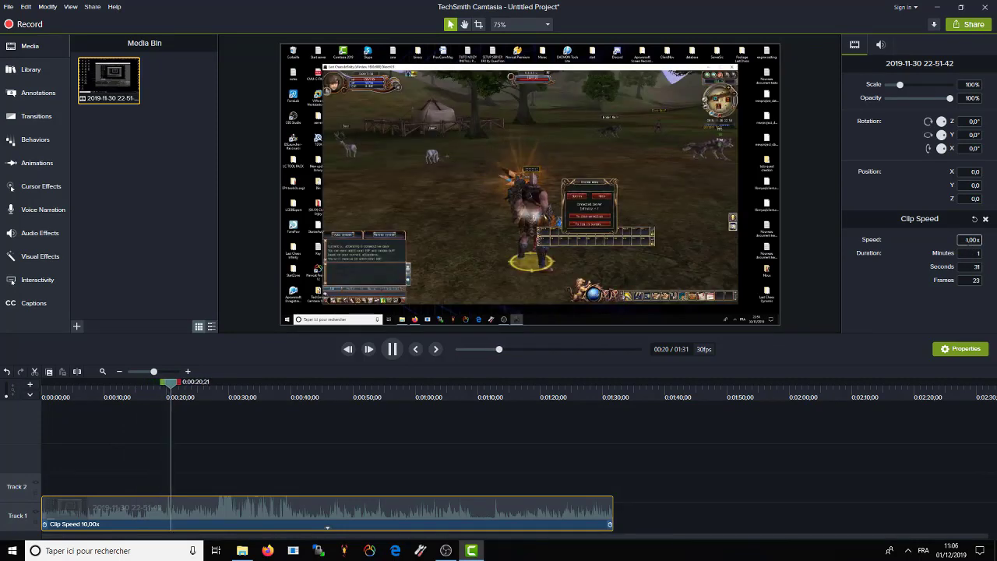
{"action": "key", "text": "Return"}
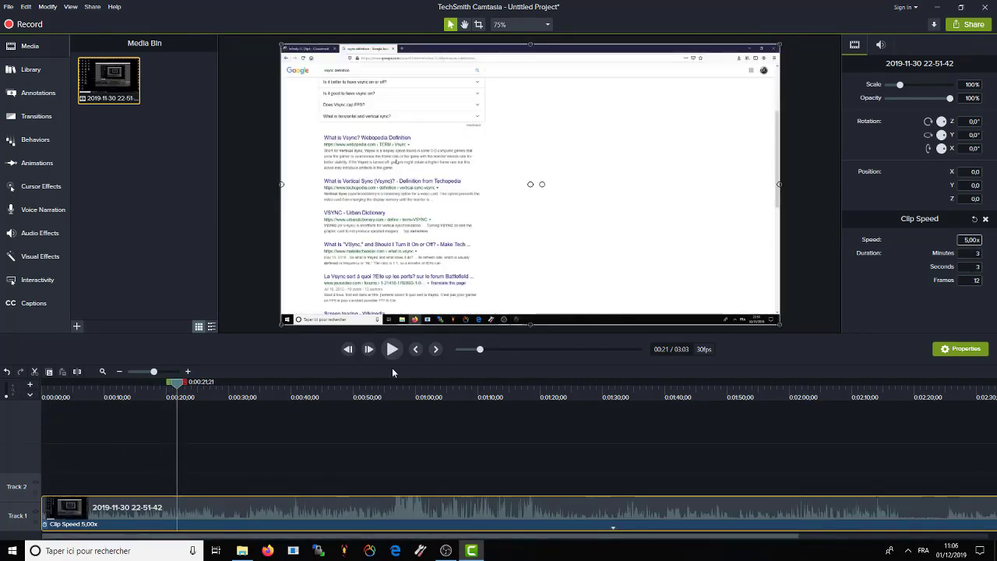
{"action": "left_click", "coordinate": [392, 349]}
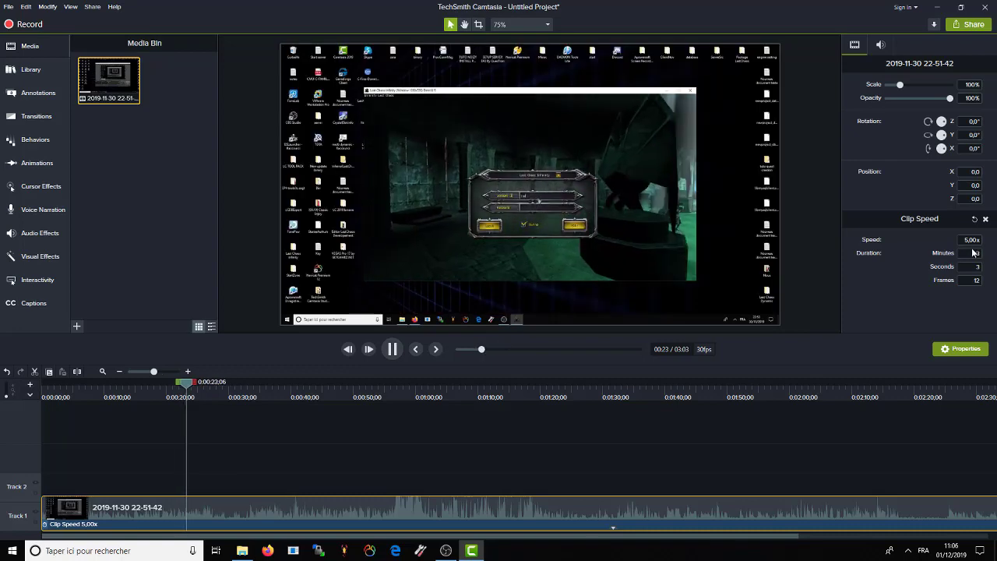
Set the clip's speed to 1.00x and again to 2.00x, and preview part of the clip at that pace.
{"action": "left_click", "coordinate": [969, 241]}
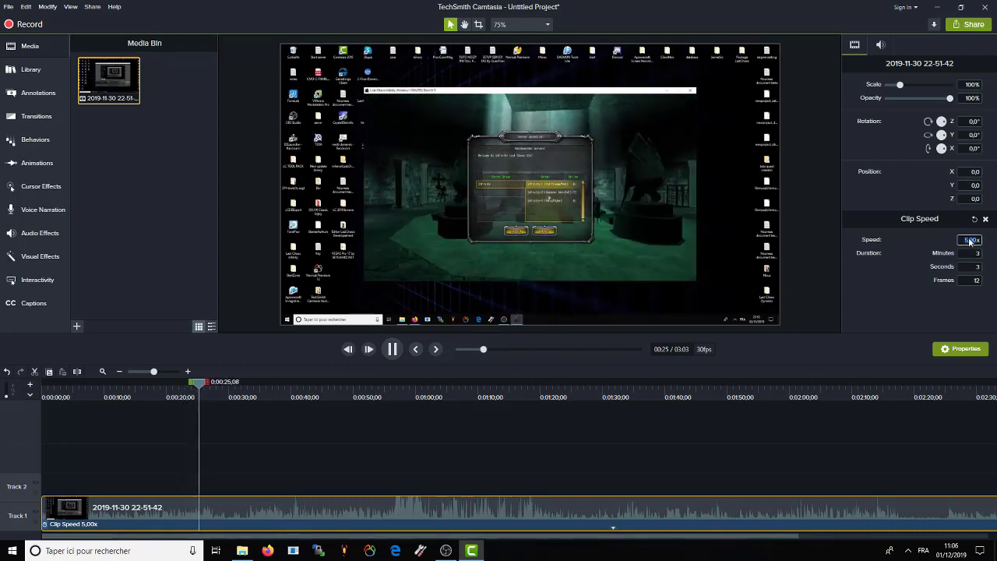
{"action": "type", "text": "1"}
{"action": "key", "text": "Return"}
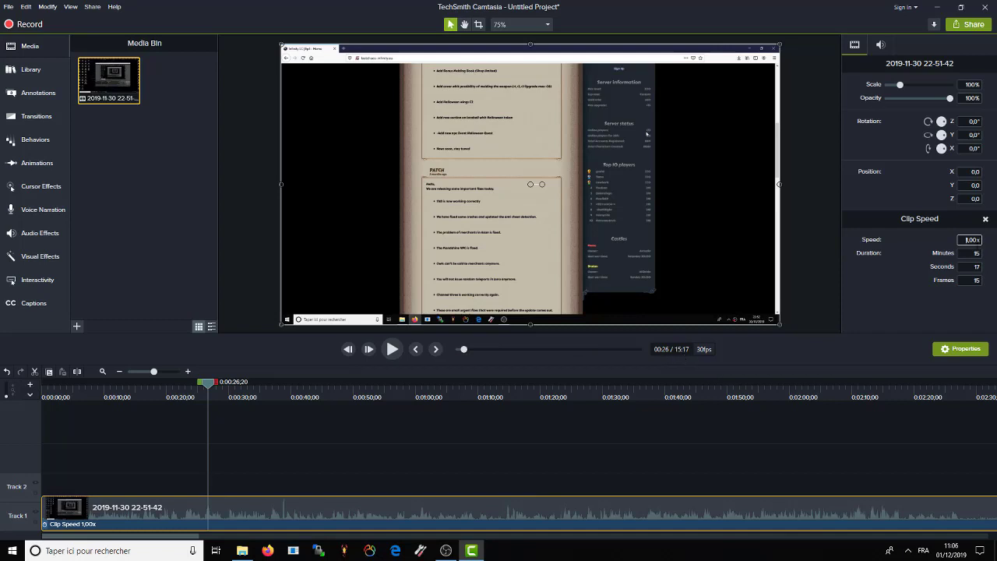
{"action": "key", "text": "Return"}
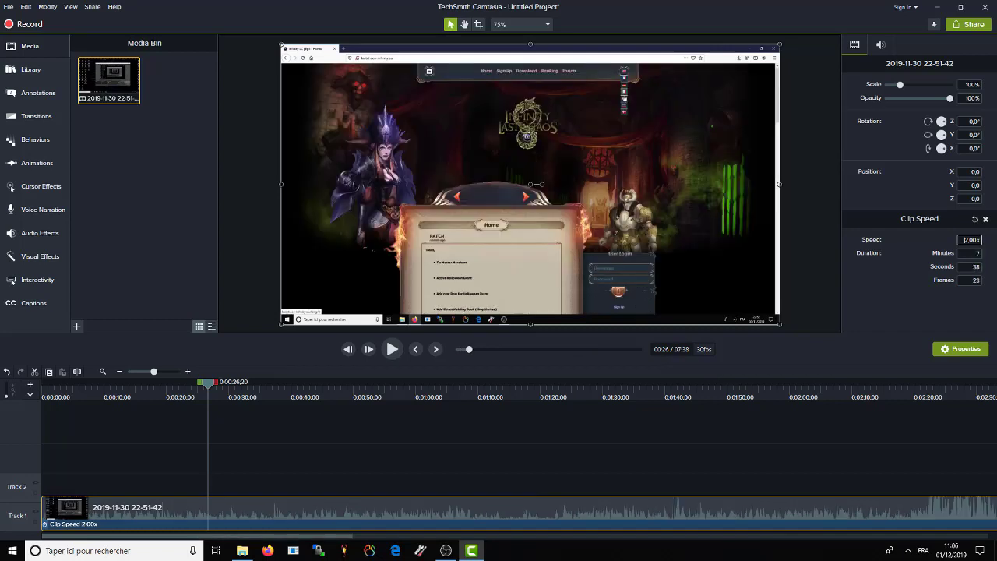
{"action": "left_click", "coordinate": [393, 349]}
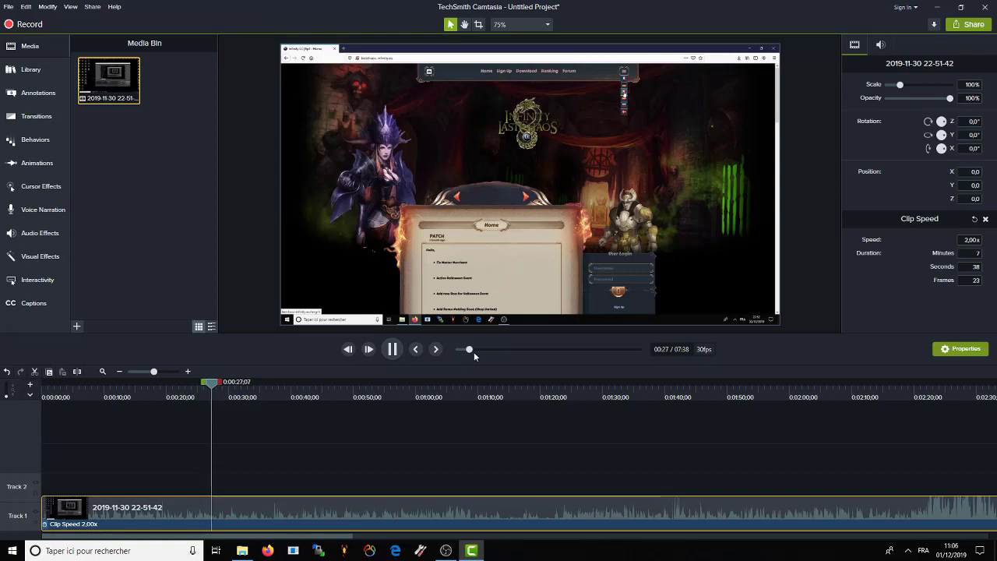
{"action": "left_click_drag", "start_coordinate": [470, 350], "coordinate": [480, 350]}
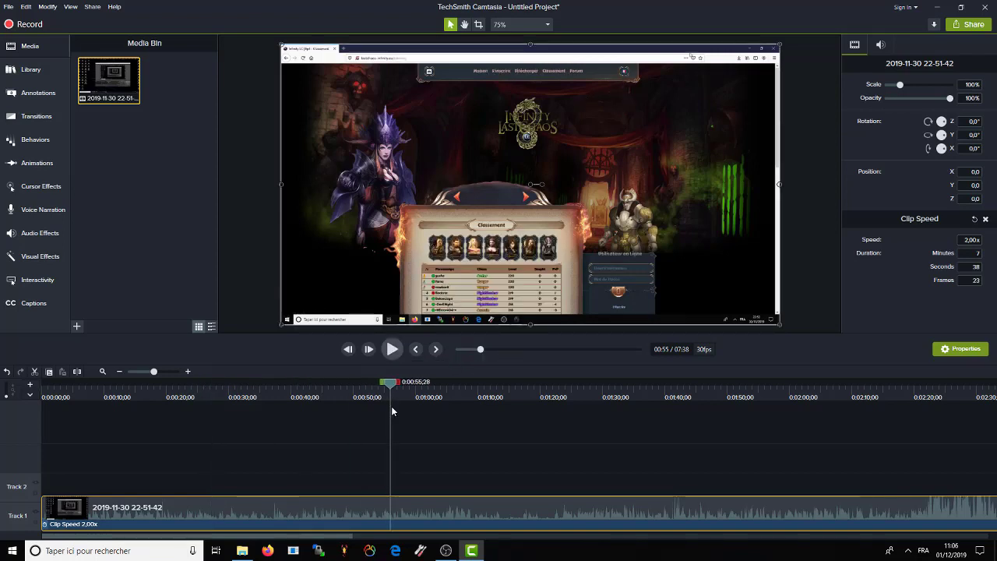
Remove the Clip Speed effect from the video on Track 1 and play it from the start.
{"action": "left_click", "coordinate": [357, 528]}
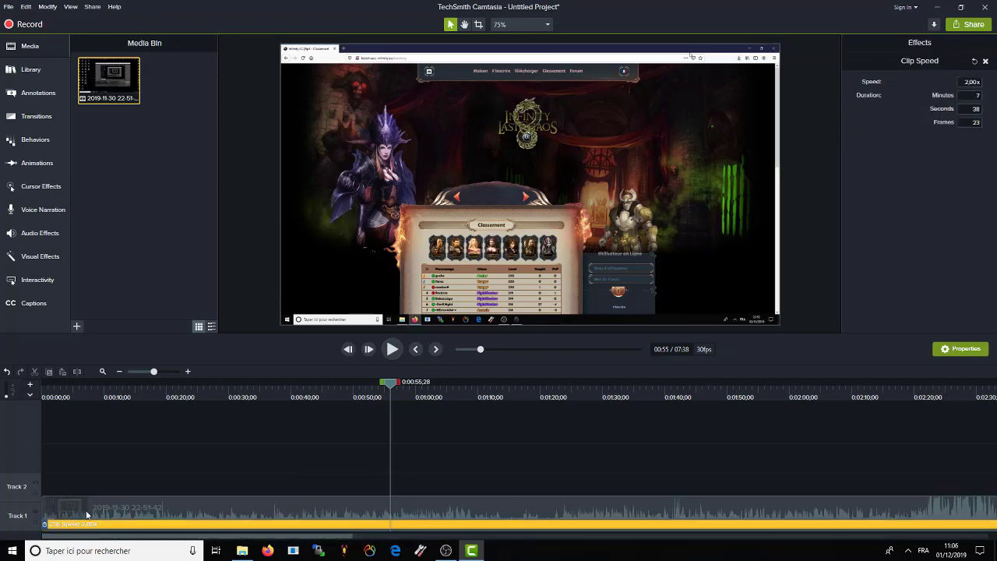
{"action": "key", "text": "Delete"}
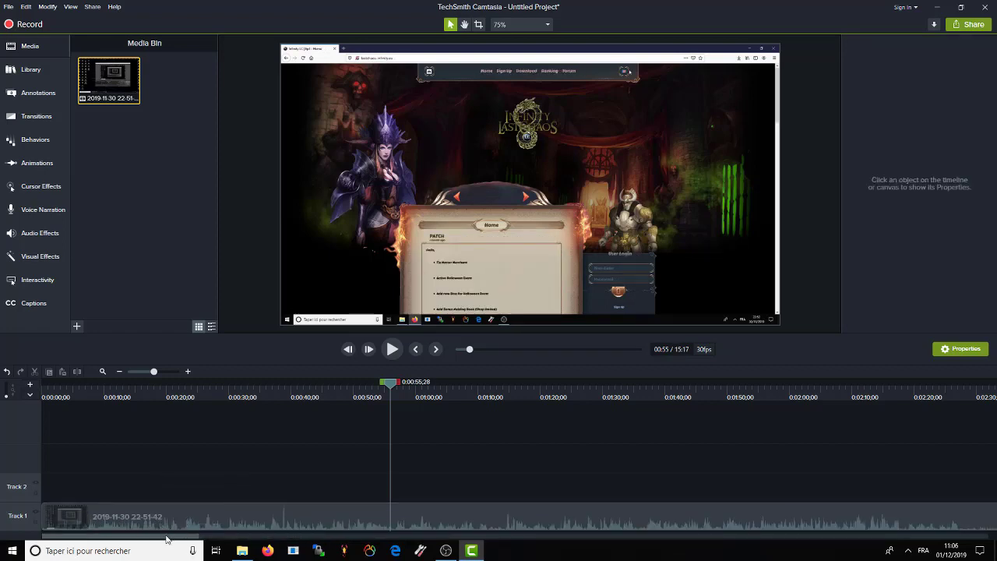
{"action": "left_click_drag", "start_coordinate": [391, 385], "coordinate": [26, 398]}
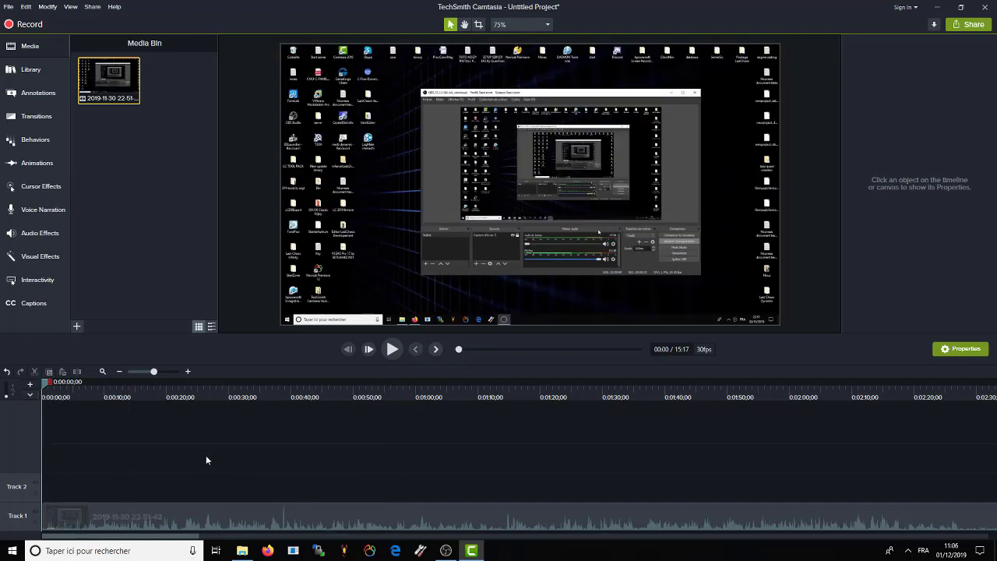
{"action": "left_click", "coordinate": [393, 350]}
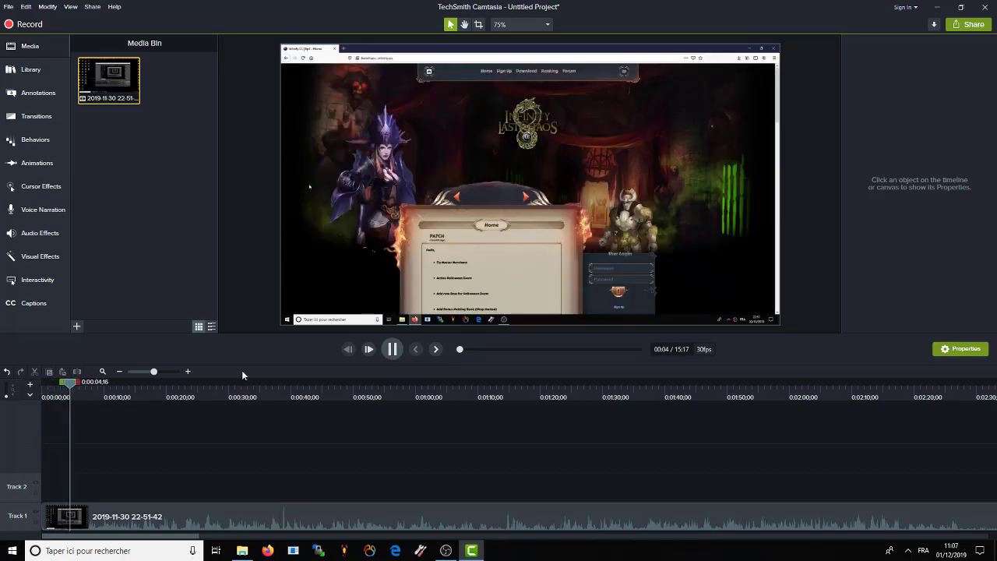
Delete the section of Track 1 from about 0:04:42 to 0:05:49 and move the remaining footage against the first part.
{"action": "left_click_drag", "start_coordinate": [104, 388], "coordinate": [442, 446]}
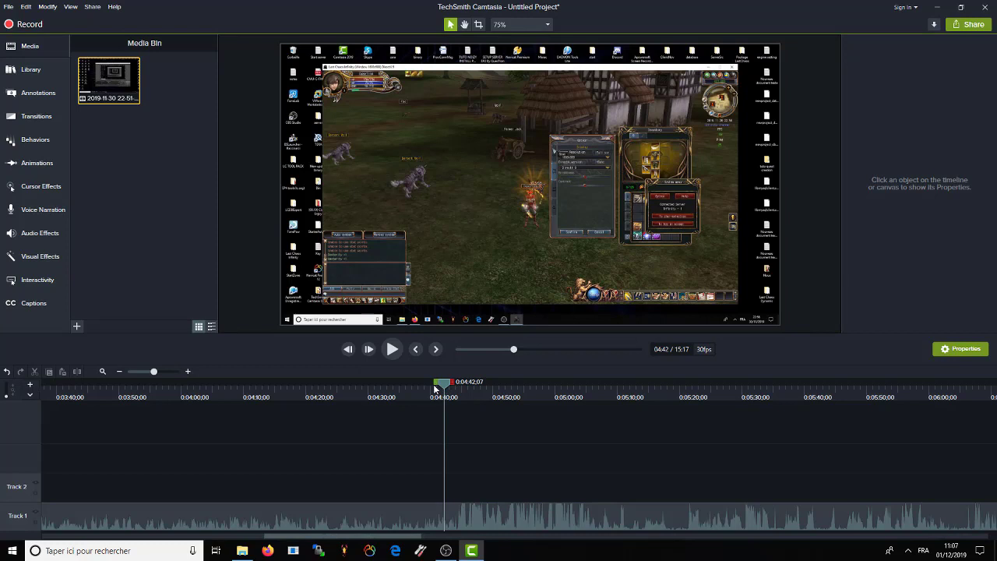
{"action": "left_click_drag", "start_coordinate": [441, 386], "coordinate": [872, 405]}
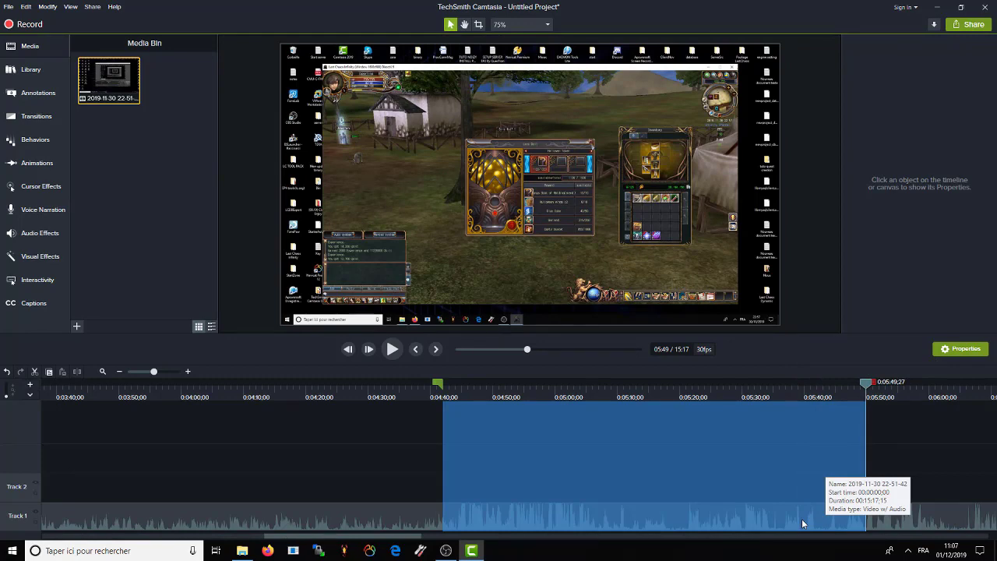
{"action": "key", "text": "Delete"}
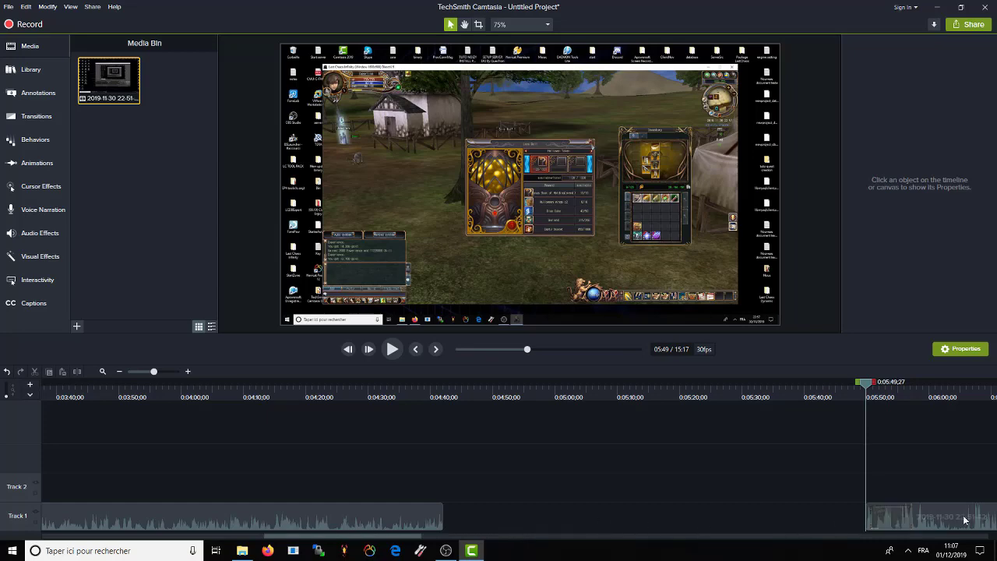
{"action": "left_click_drag", "start_coordinate": [888, 518], "coordinate": [464, 518]}
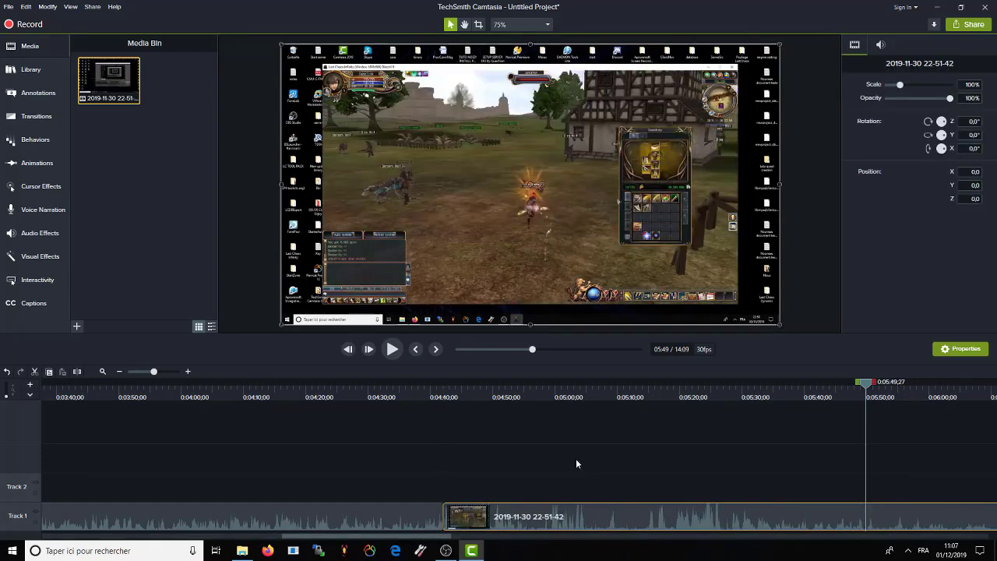
Play back the seconds around the join on Track 1, from about 0:04:34 to 0:04:52, to check the cut.
{"action": "left_click_drag", "start_coordinate": [869, 384], "coordinate": [395, 386]}
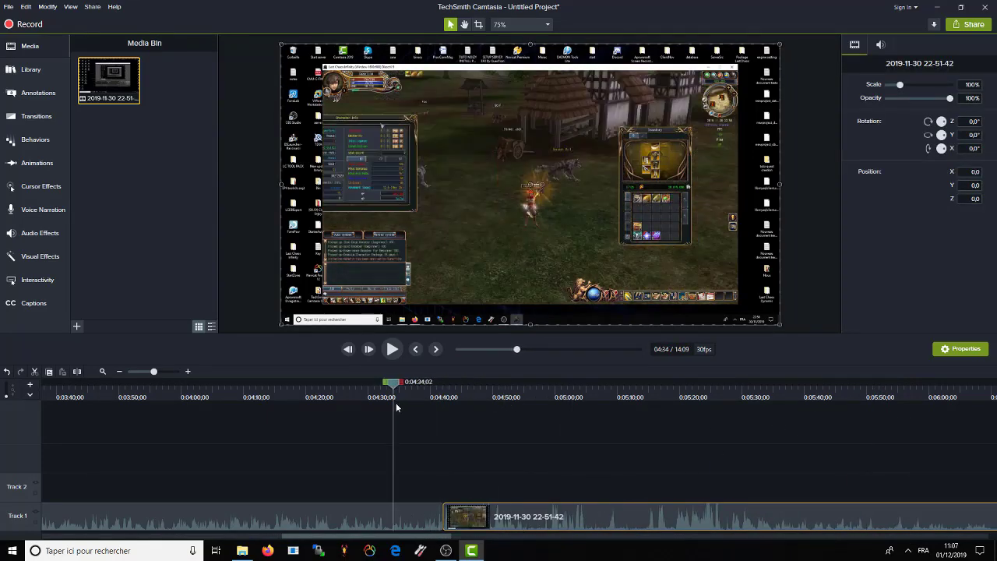
{"action": "left_click", "coordinate": [392, 350]}
{"action": "left_click", "coordinate": [392, 350]}
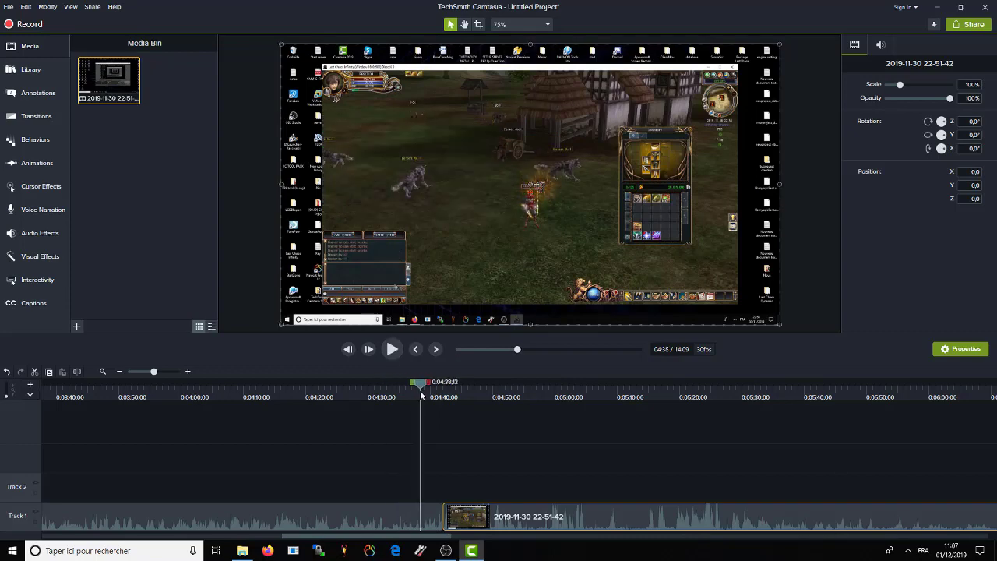
{"action": "left_click", "coordinate": [393, 349]}
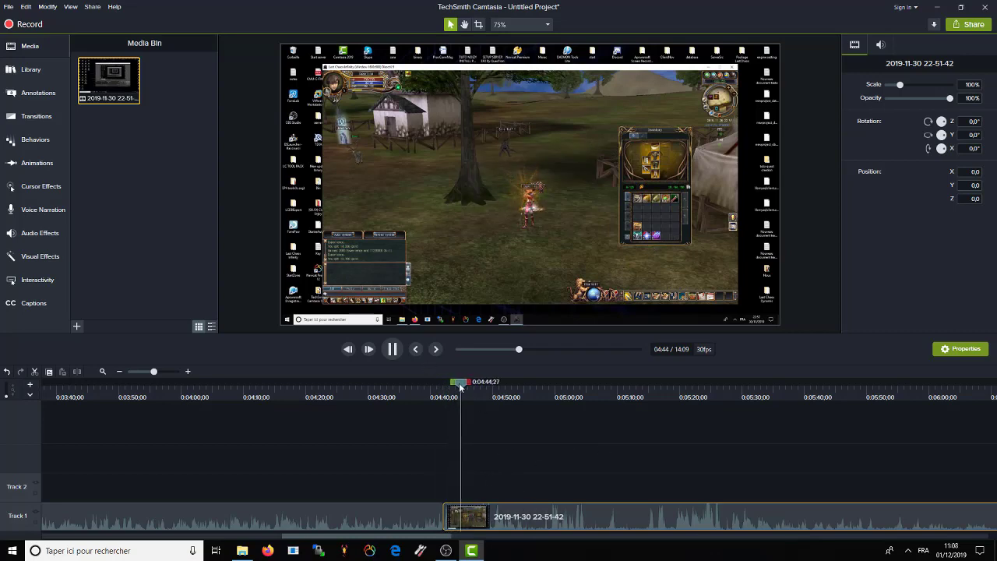
{"action": "left_click_drag", "start_coordinate": [483, 397], "coordinate": [506, 427]}
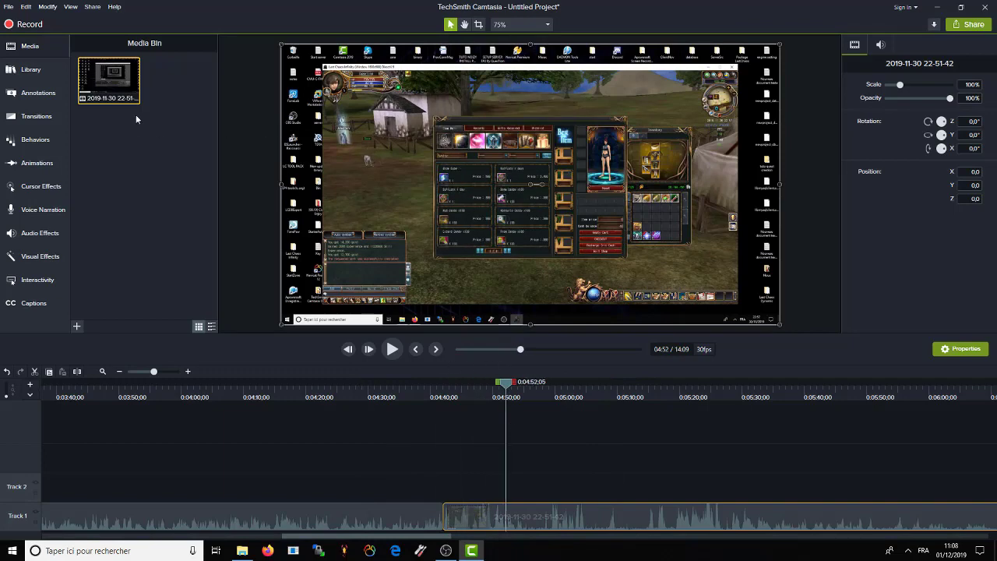
Return to the beginning of the timeline, play the video and pause it at about 0:00:04.
{"action": "left_click_drag", "start_coordinate": [507, 388], "coordinate": [45, 389]}
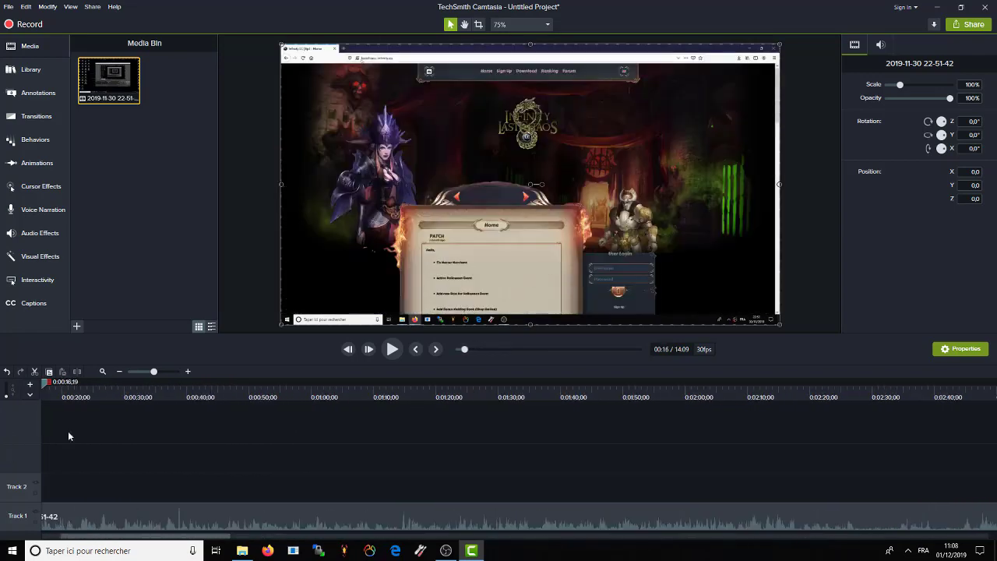
{"action": "left_click_drag", "start_coordinate": [68, 436], "coordinate": [2, 437]}
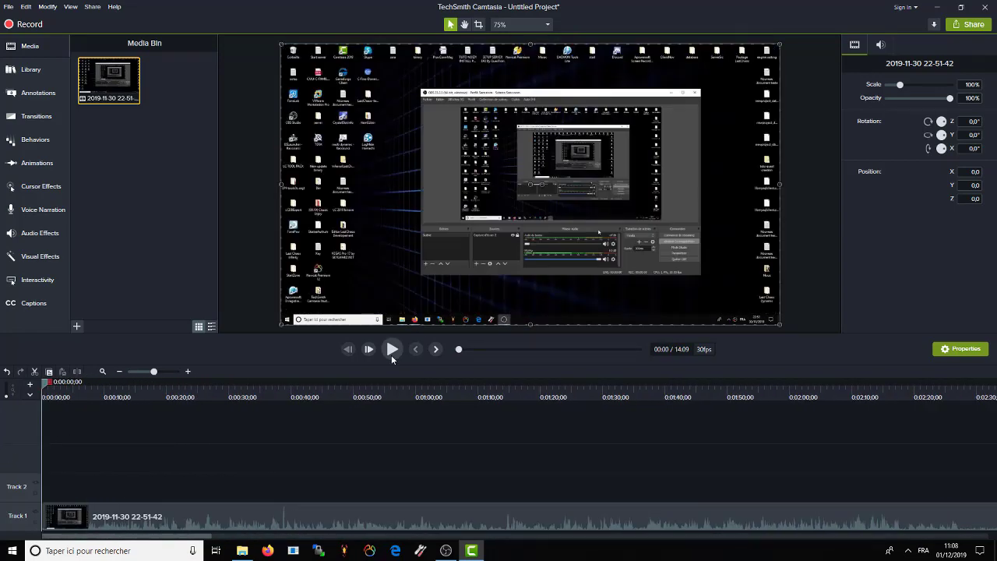
{"action": "left_click", "coordinate": [392, 354]}
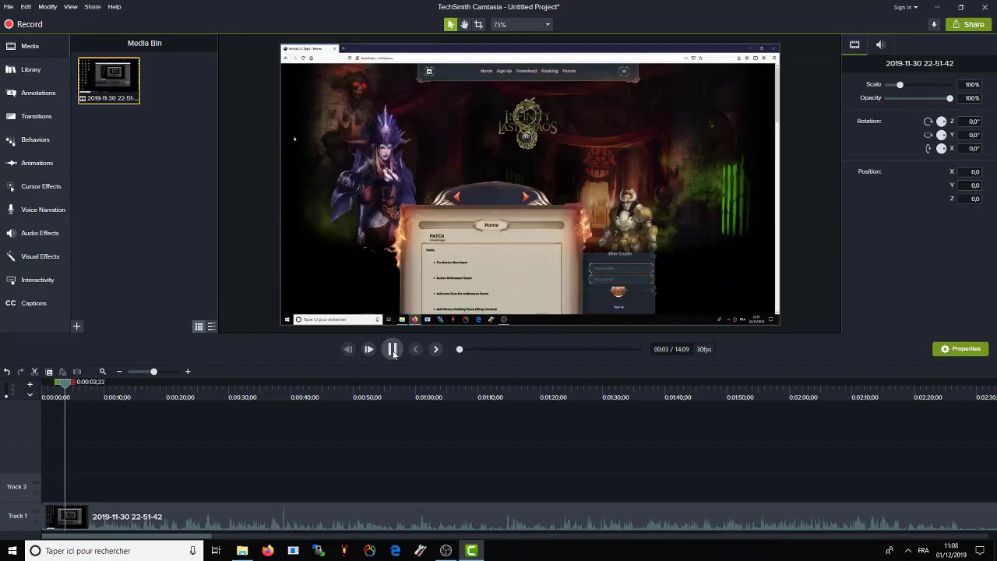
{"action": "left_click", "coordinate": [397, 351]}
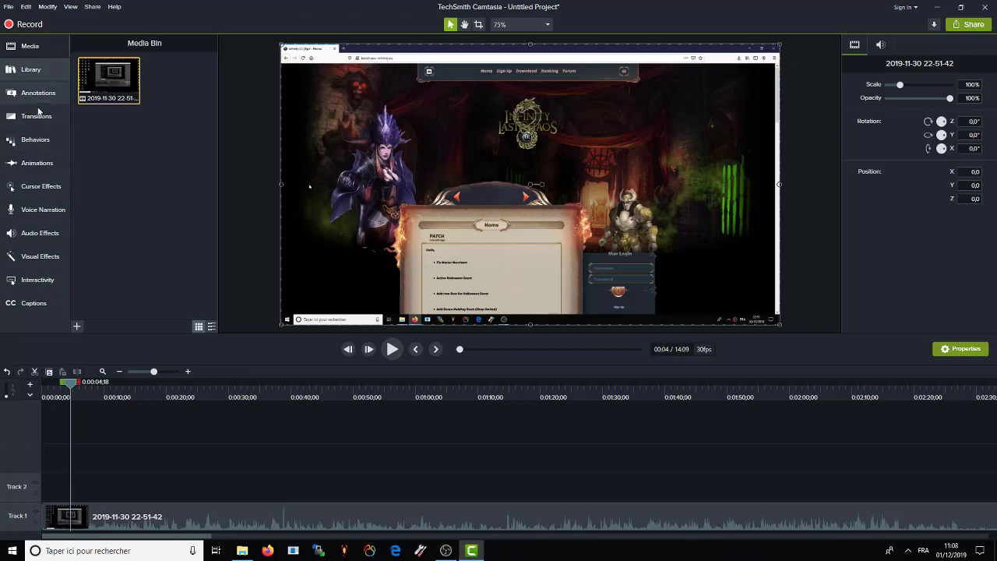
Examine the annotation categories: callouts, arrows and lines, shapes, blur and highlight, sketch motion and keystroke callouts.
{"action": "left_click", "coordinate": [32, 98]}
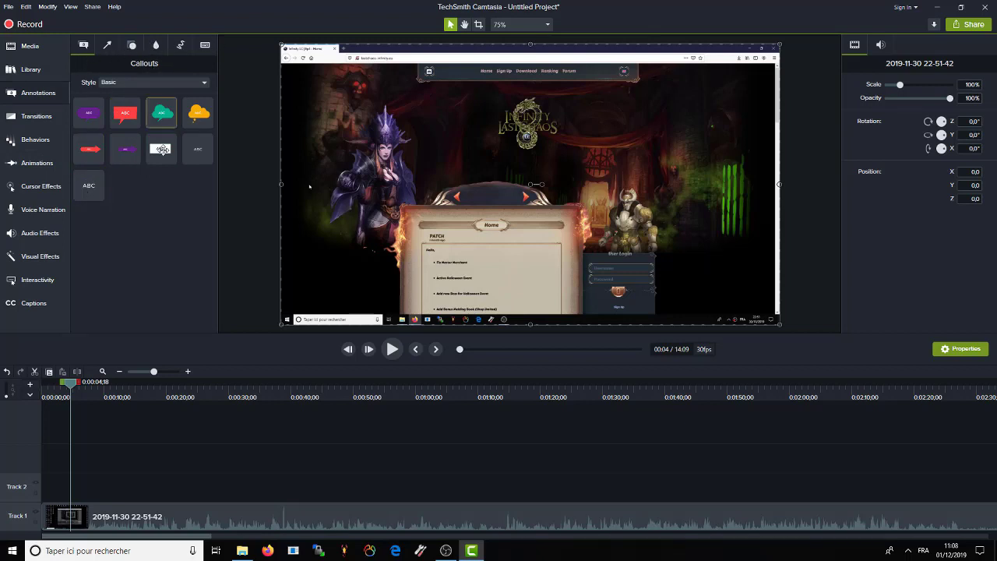
{"action": "left_click", "coordinate": [181, 47]}
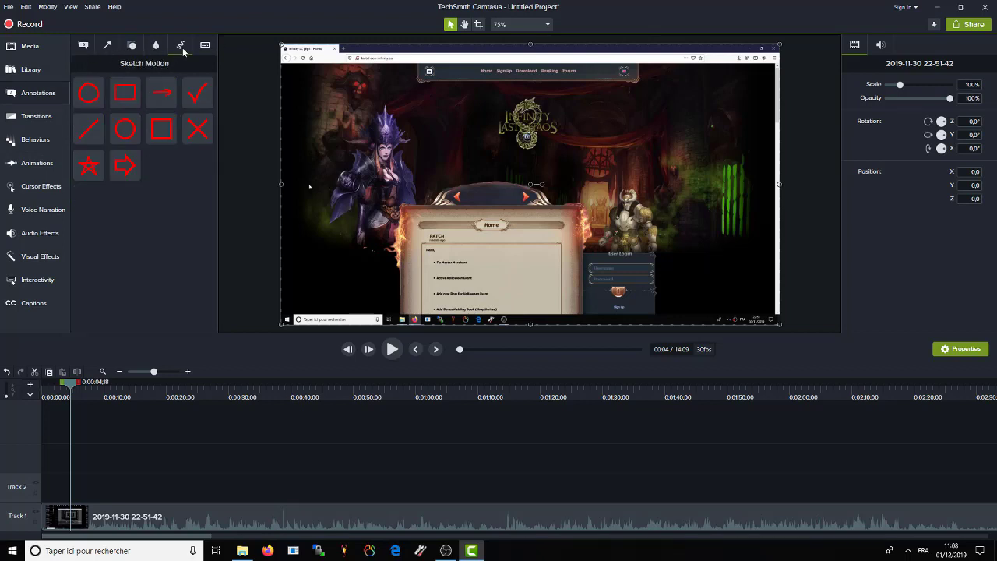
{"action": "left_click", "coordinate": [87, 47]}
{"action": "left_click", "coordinate": [109, 46]}
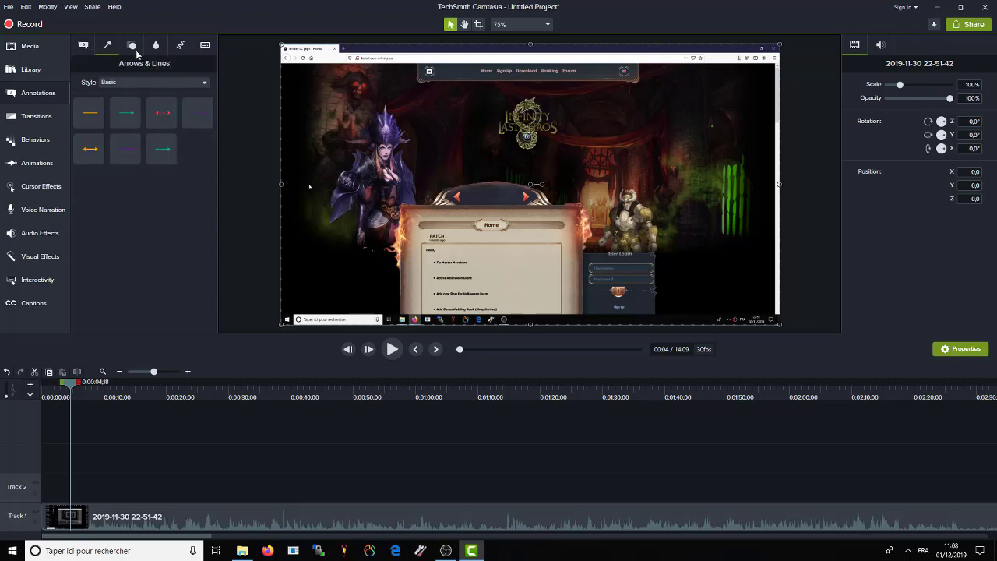
{"action": "left_click", "coordinate": [131, 46]}
{"action": "left_click", "coordinate": [155, 46]}
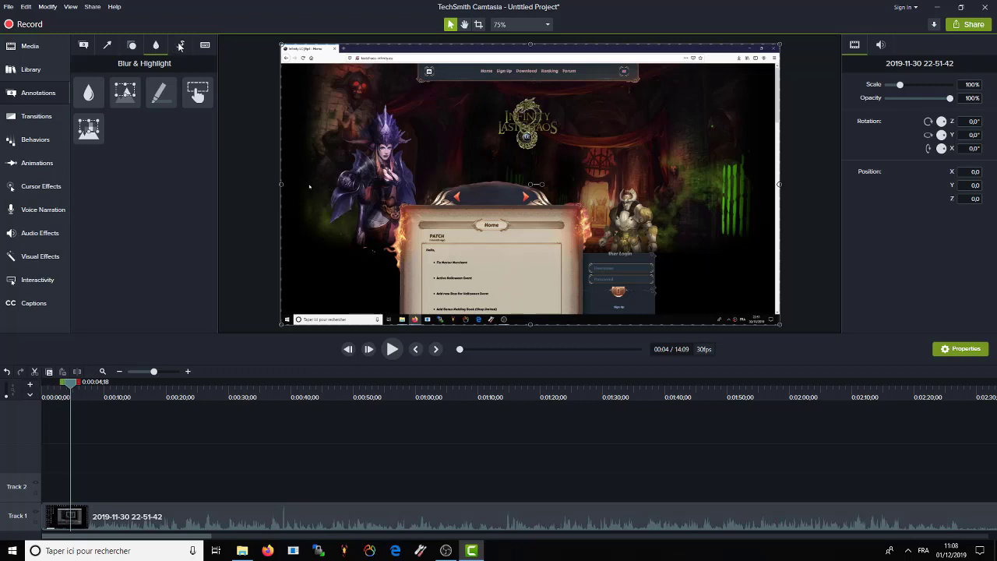
{"action": "left_click", "coordinate": [180, 46]}
{"action": "left_click", "coordinate": [155, 48]}
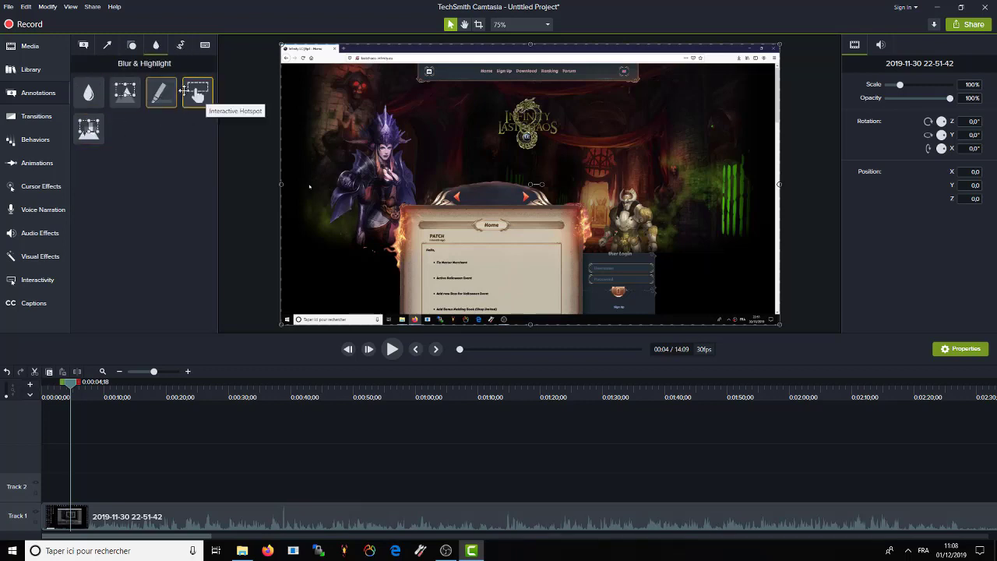
{"action": "left_click", "coordinate": [205, 46]}
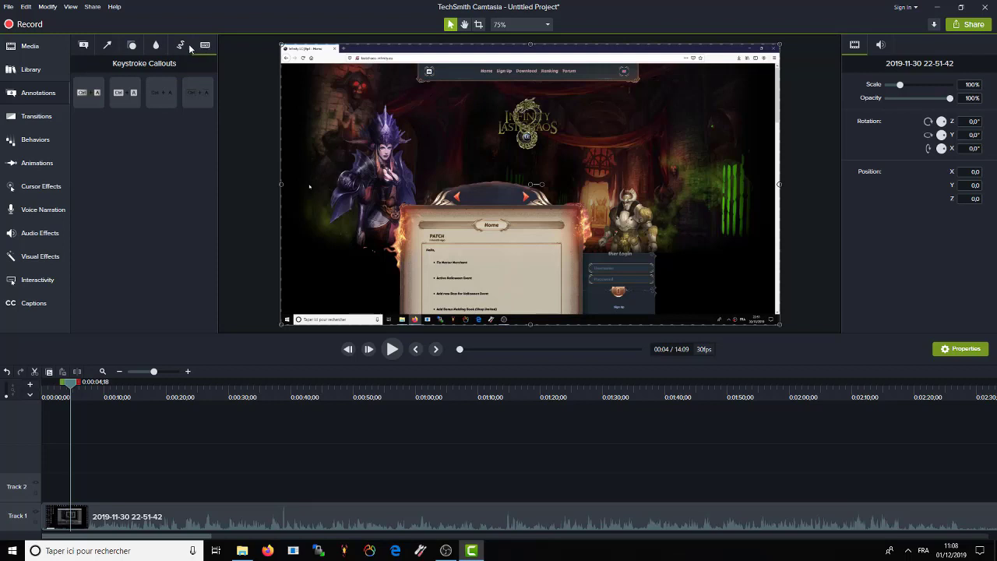
{"action": "left_click", "coordinate": [109, 46]}
{"action": "left_click", "coordinate": [86, 46]}
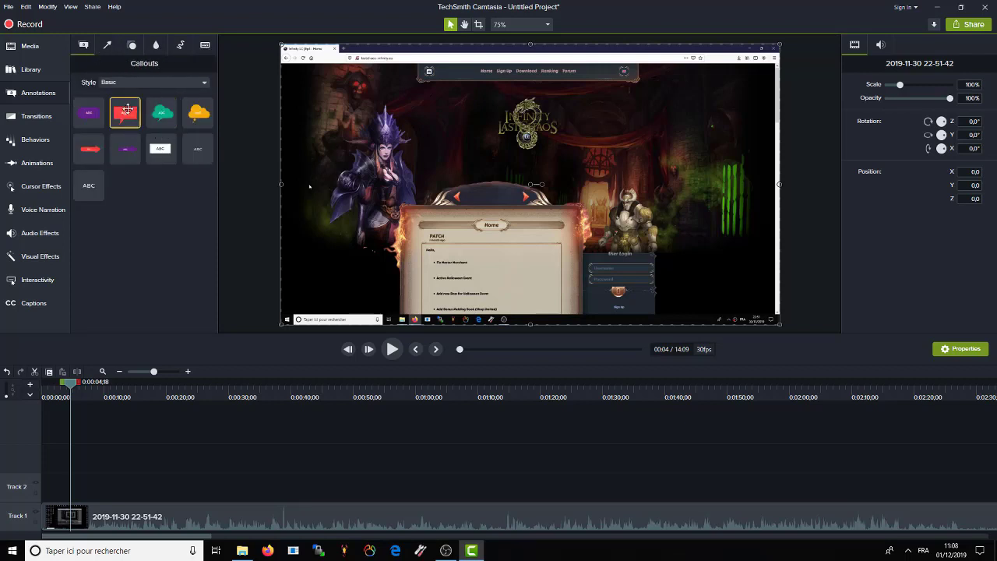
Add the red speech bubble callout to Track 2 at the playhead and move it to the upper-right area of the video frame.
{"action": "left_click_drag", "start_coordinate": [140, 121], "coordinate": [69, 488]}
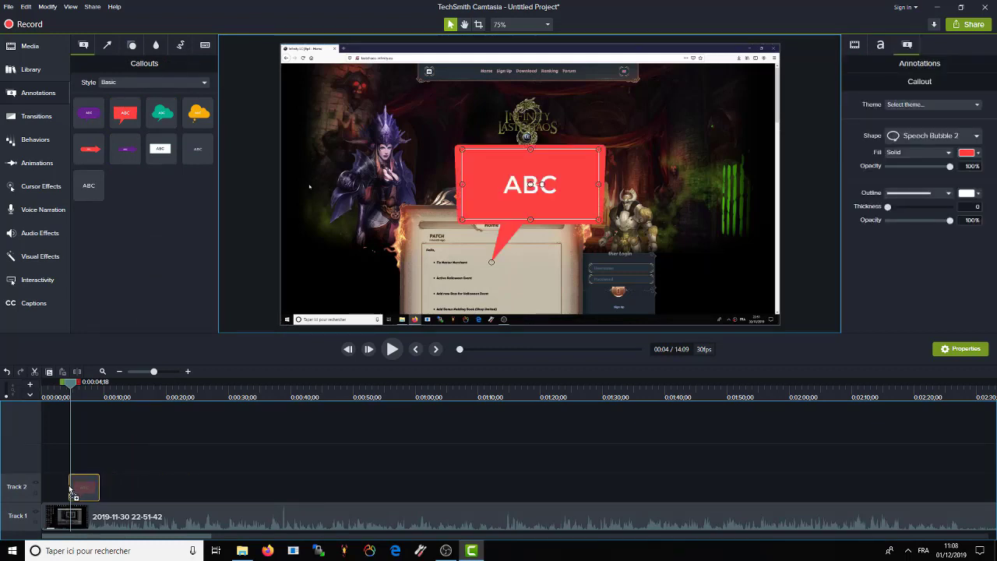
{"action": "left_click_drag", "start_coordinate": [508, 189], "coordinate": [668, 140]}
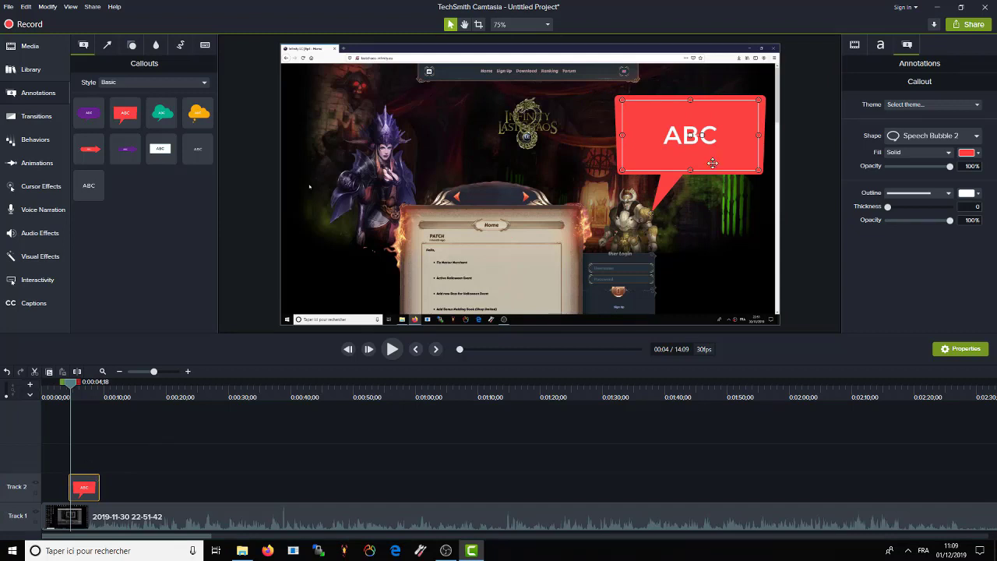
Clear the placeholder text of the red speech bubble callout and check its text colour and theme options.
{"action": "double_click", "coordinate": [663, 147]}
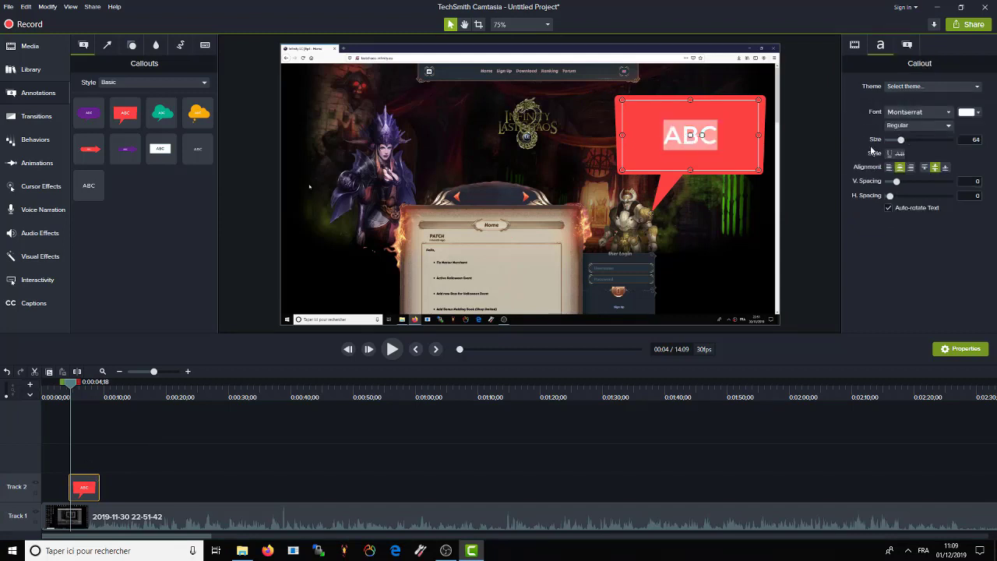
{"action": "type", "text": "SQ"}
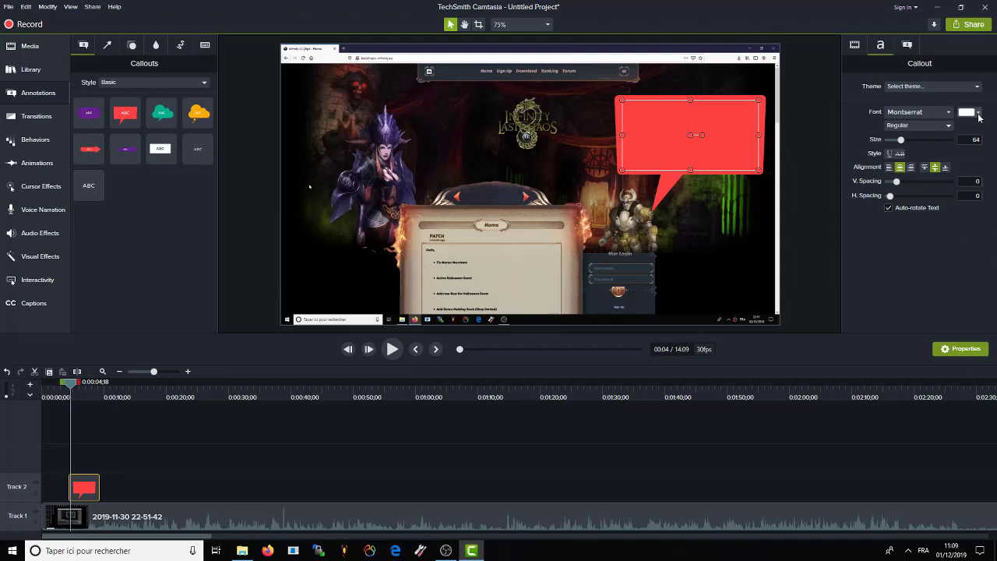
{"action": "left_click", "coordinate": [978, 113]}
{"action": "left_click", "coordinate": [978, 117]}
{"action": "left_click", "coordinate": [930, 87]}
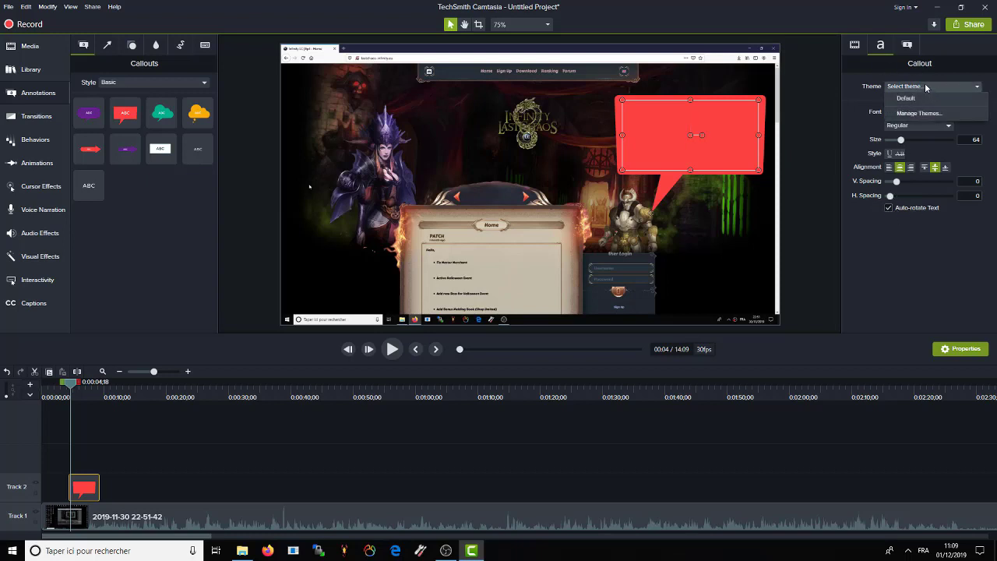
{"action": "left_click", "coordinate": [926, 87]}
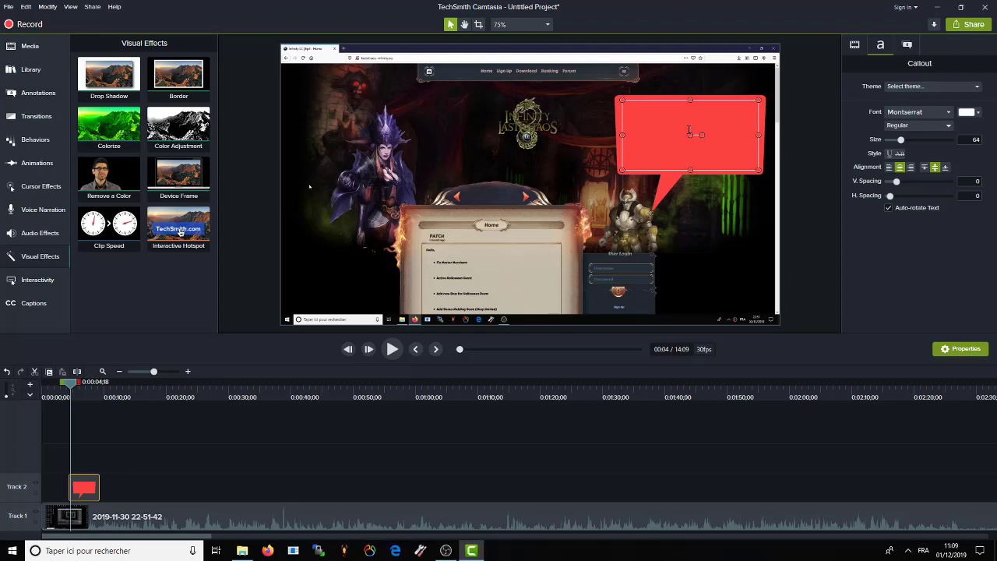
Enter "LastChaos" and "Infinity" on two lines in the callout and move it to the upper-left area of the video frame.
{"action": "left_click", "coordinate": [706, 135]}
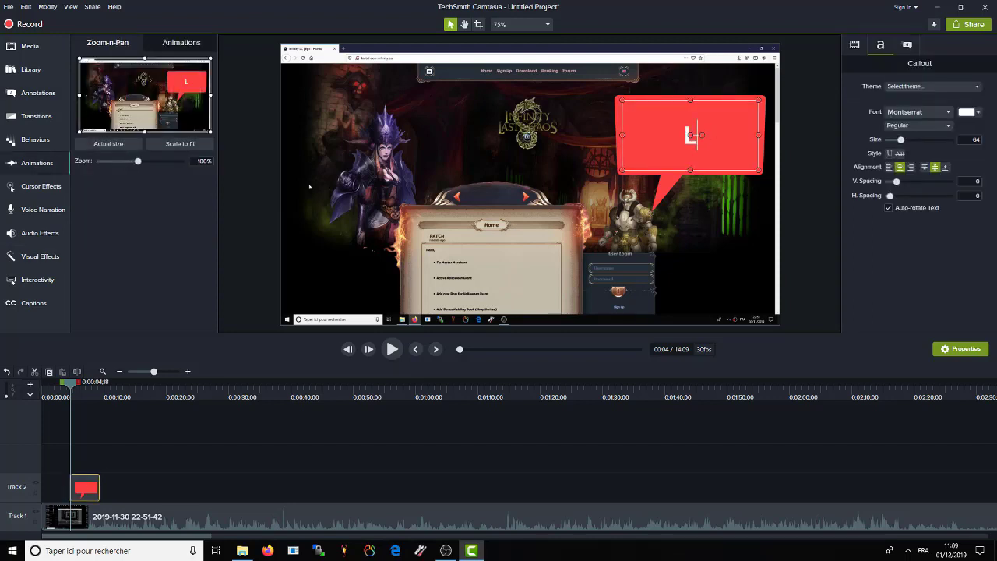
{"action": "type", "text": "LastChaos"}
{"action": "key", "text": "Return"}
{"action": "type", "text": "Un"}
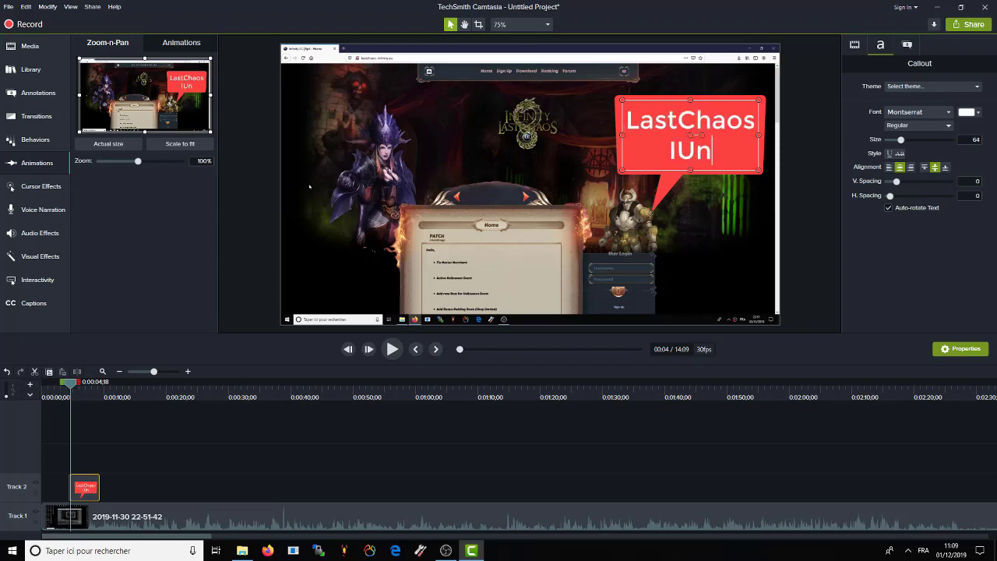
{"action": "key", "text": "BackSpace"}
{"action": "key", "text": "BackSpace"}
{"action": "type", "text": "Infinity"}
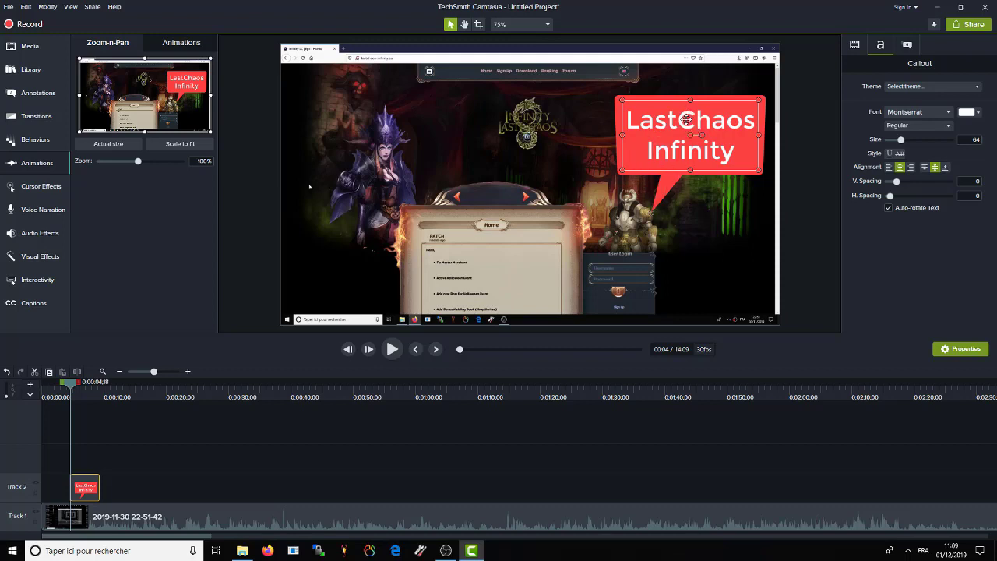
{"action": "left_click_drag", "start_coordinate": [686, 119], "coordinate": [364, 119]}
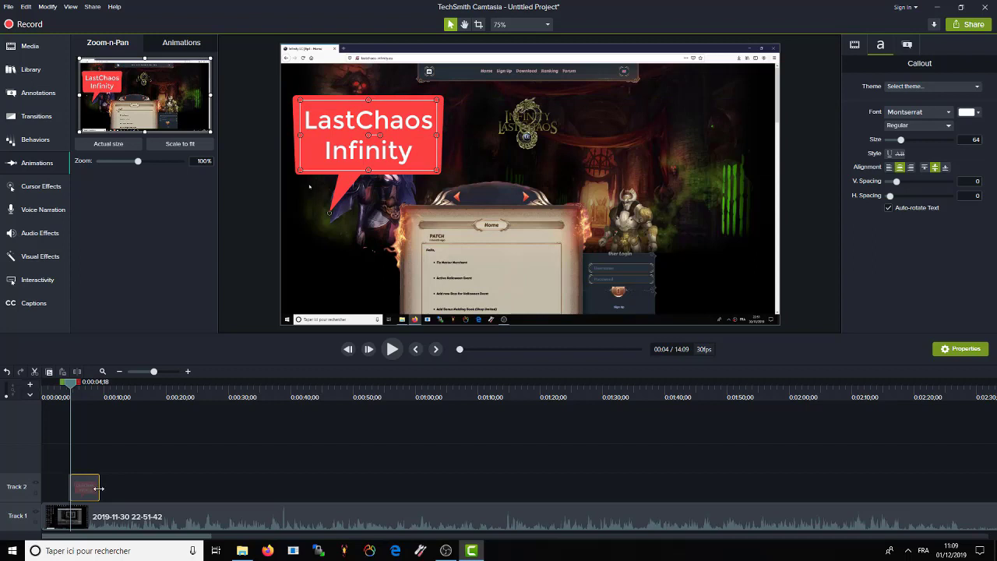
Shorten the callout on Track 2 to a brief flash and play the video from about 0:00:01 to check it.
{"action": "left_click_drag", "start_coordinate": [69, 386], "coordinate": [52, 411]}
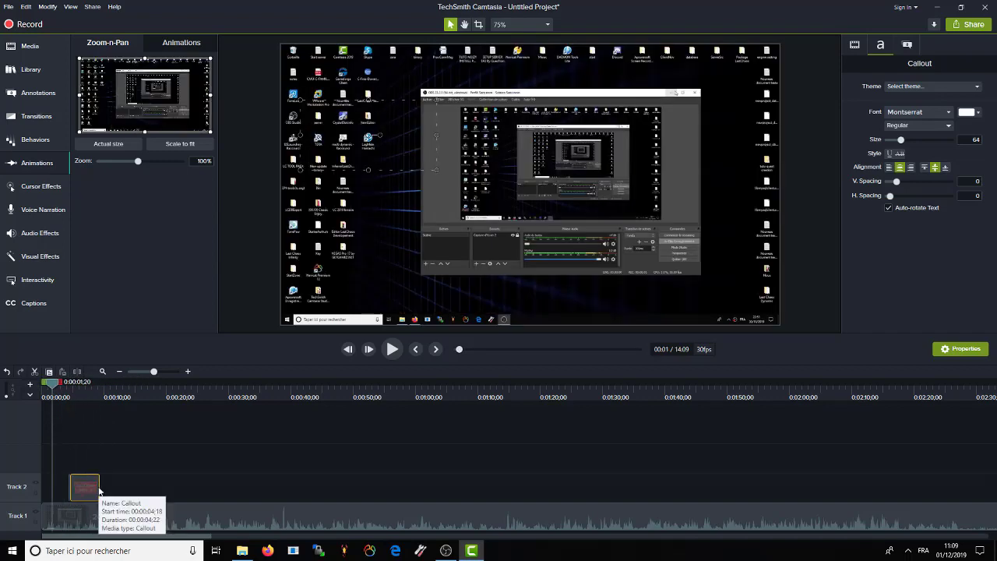
{"action": "left_click_drag", "start_coordinate": [99, 486], "coordinate": [76, 484]}
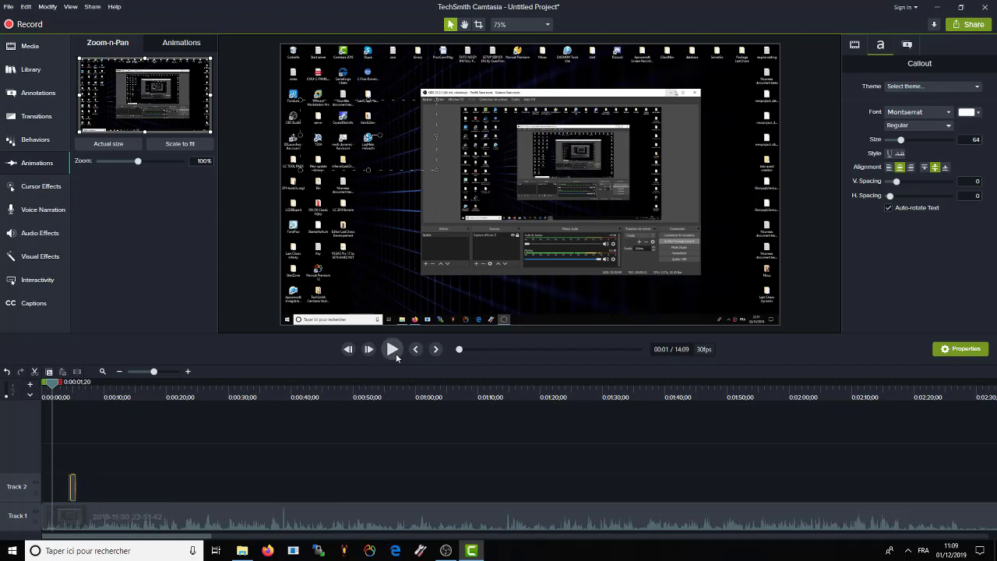
{"action": "left_click", "coordinate": [393, 350]}
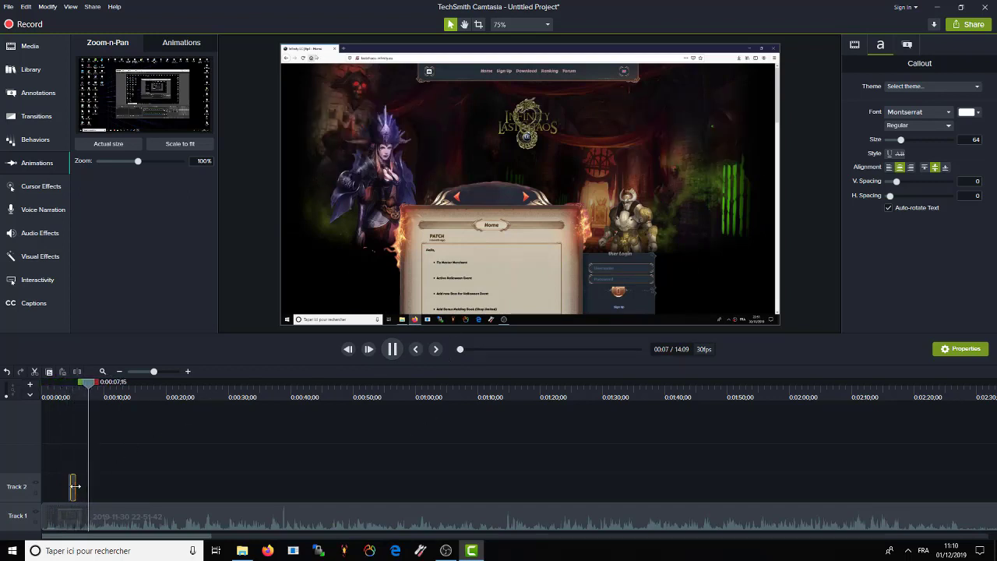
Extend the callout on Track 2 to end at about 0:00:09 and play back from about 0:00:03 to 0:00:13.
{"action": "left_click_drag", "start_coordinate": [74, 486], "coordinate": [98, 488]}
{"action": "left_click_drag", "start_coordinate": [100, 381], "coordinate": [63, 382]}
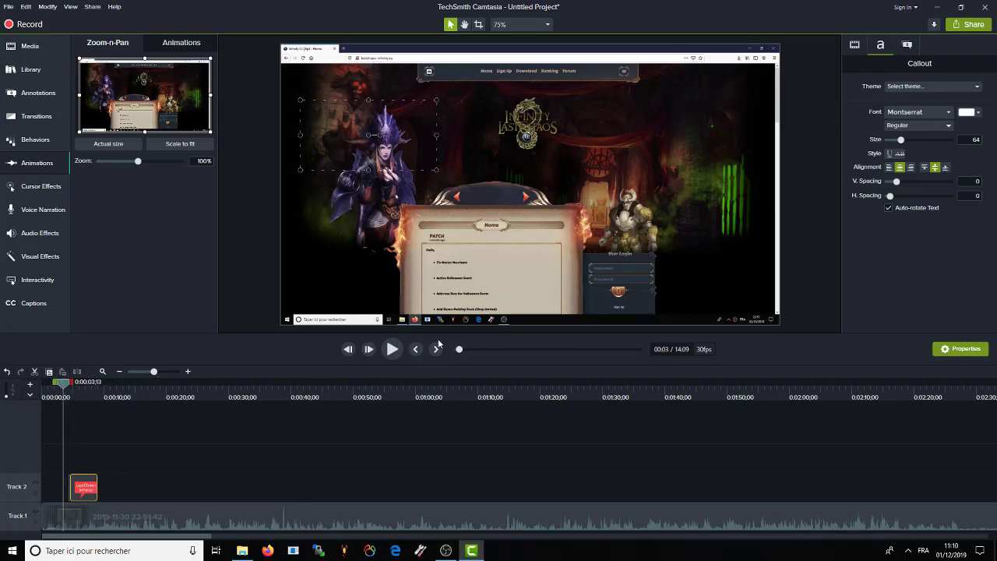
{"action": "left_click", "coordinate": [390, 351]}
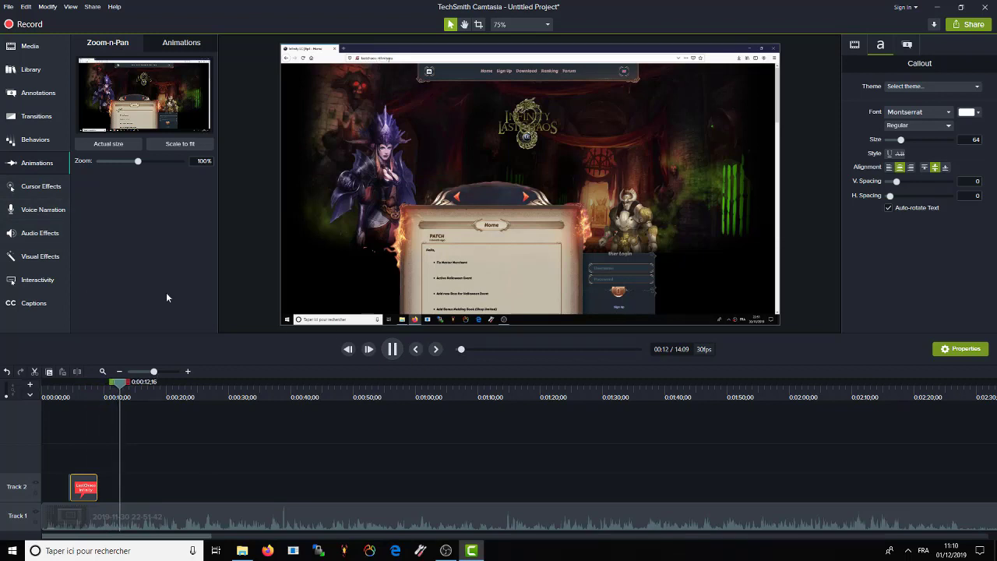
{"action": "left_click", "coordinate": [394, 349]}
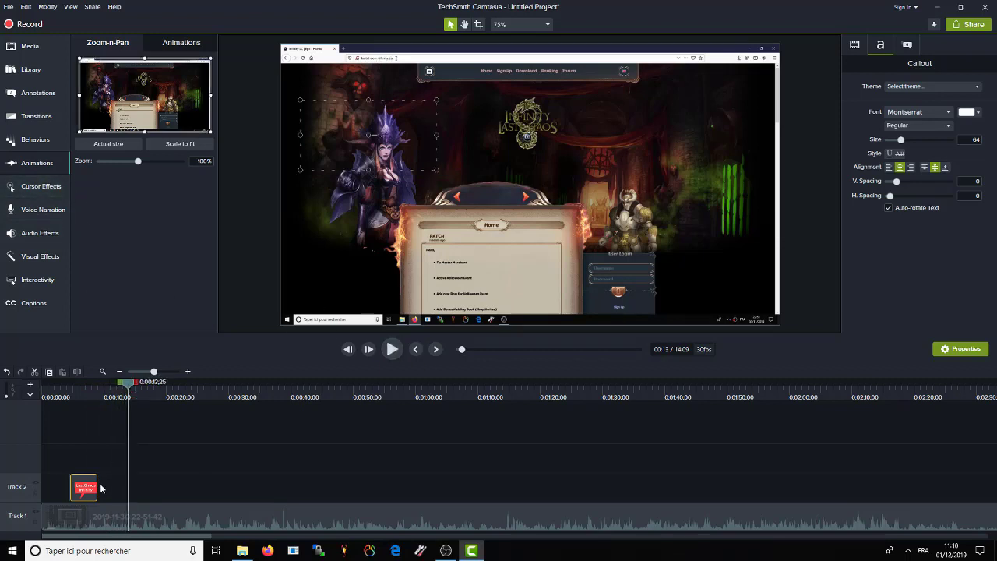
Delete the callout from Track 2 and return the playhead to the beginning of the timeline.
{"action": "key", "text": "Delete"}
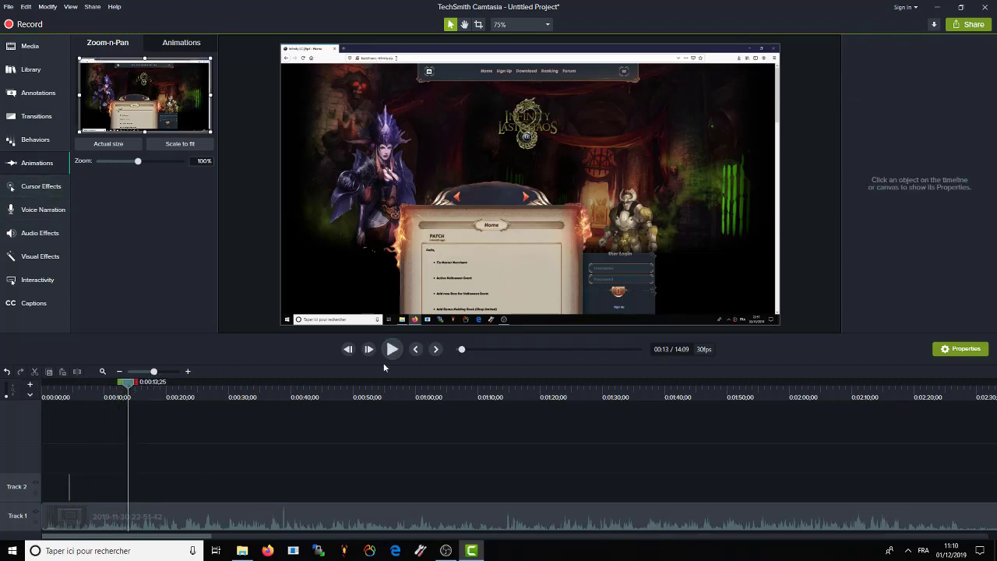
{"action": "left_click_drag", "start_coordinate": [128, 384], "coordinate": [64, 383]}
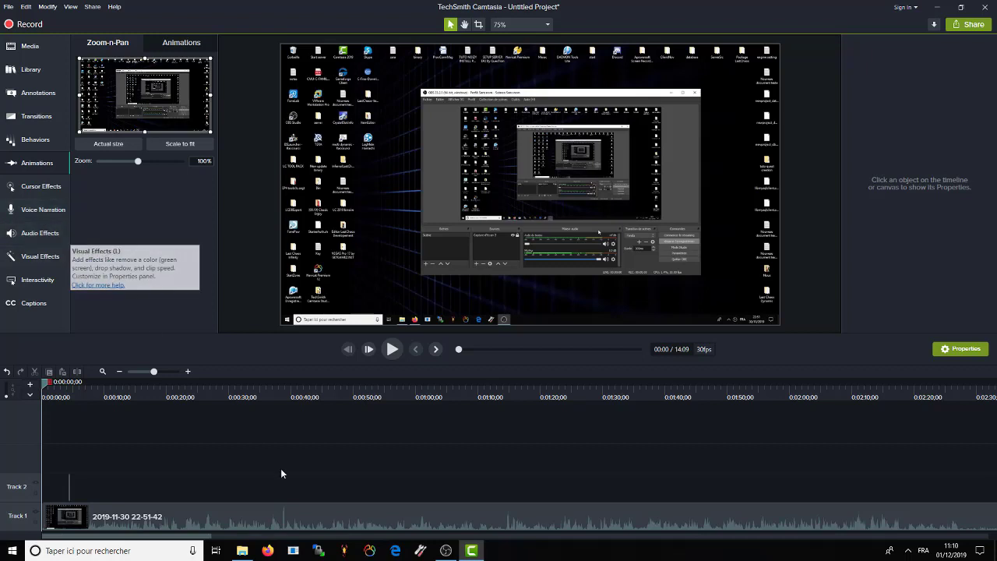
{"action": "left_click", "coordinate": [285, 524]}
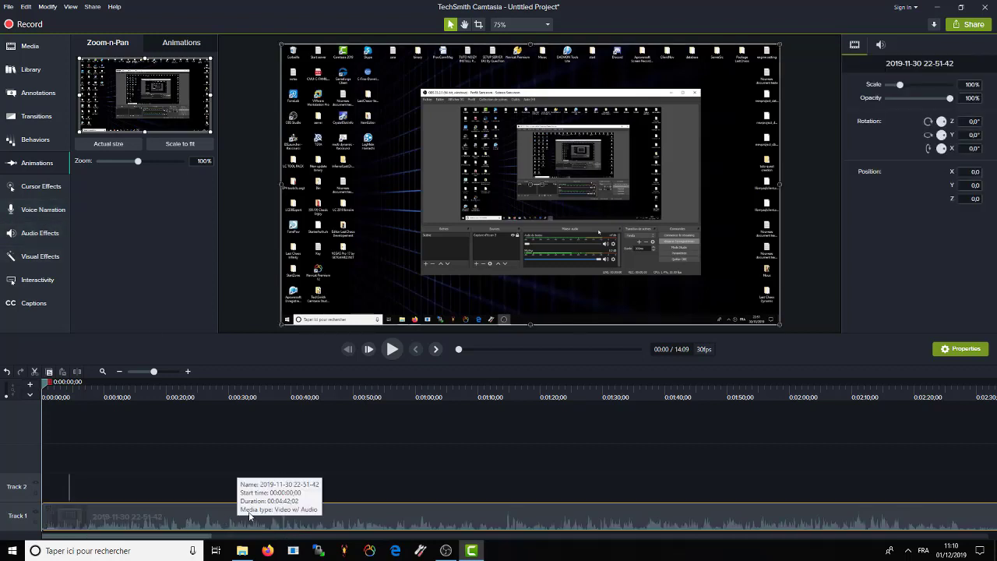
{"action": "left_click", "coordinate": [48, 490]}
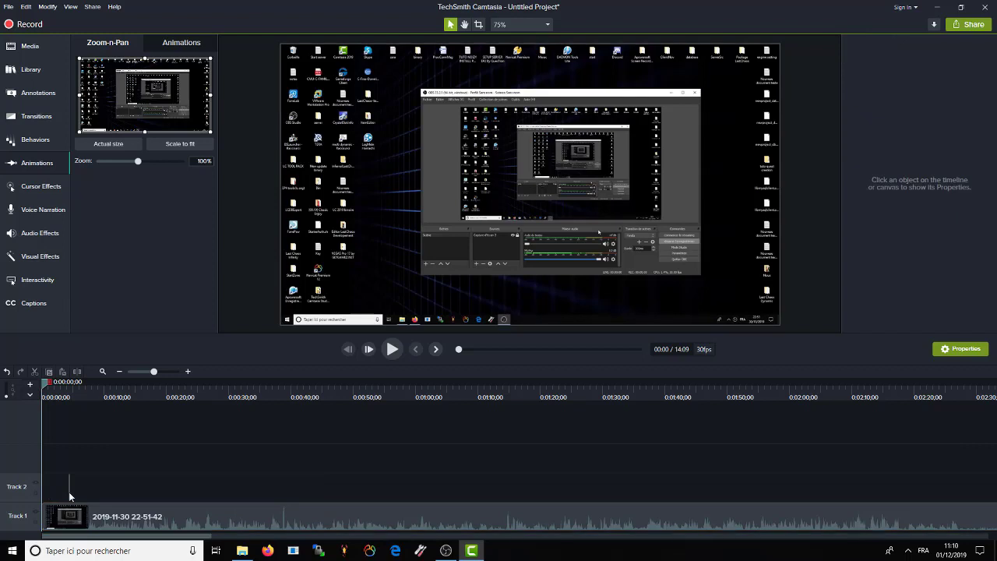
Raise the audio gain of the clip on Track 1 to 250% while playing it back, and pause at about 0:00:15.
{"action": "left_click", "coordinate": [68, 515]}
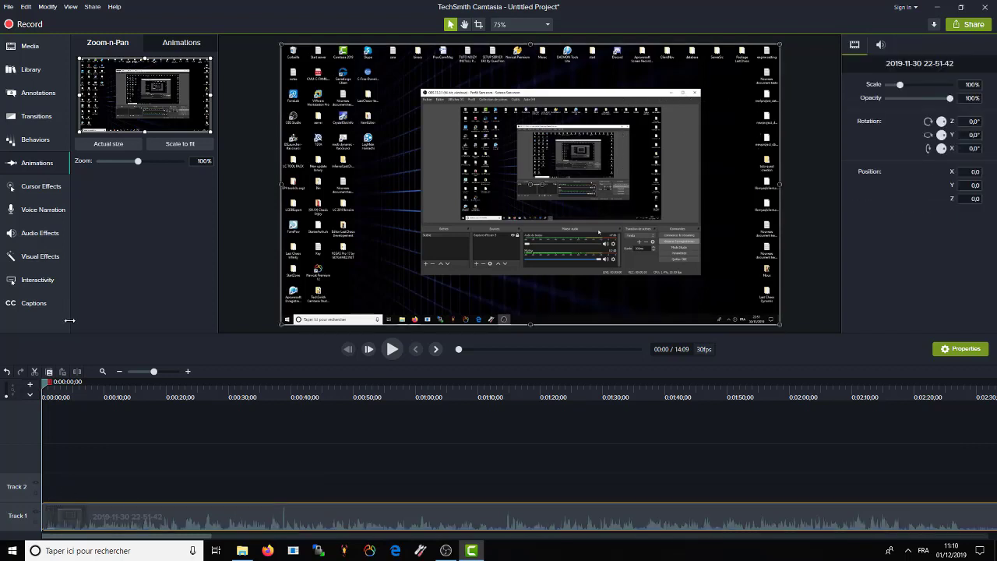
{"action": "left_click", "coordinate": [393, 348]}
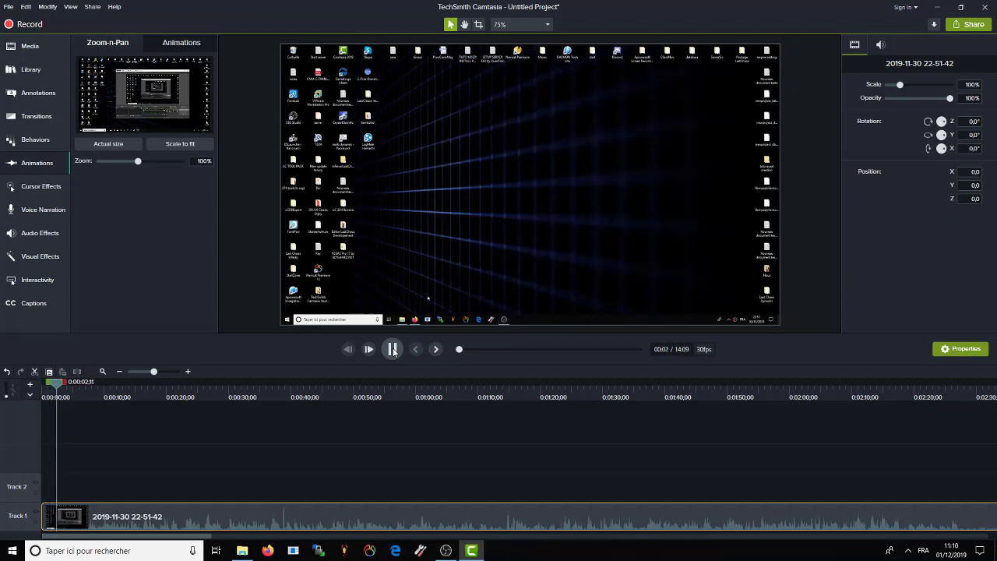
{"action": "key", "text": "space"}
{"action": "left_click", "coordinate": [881, 45]}
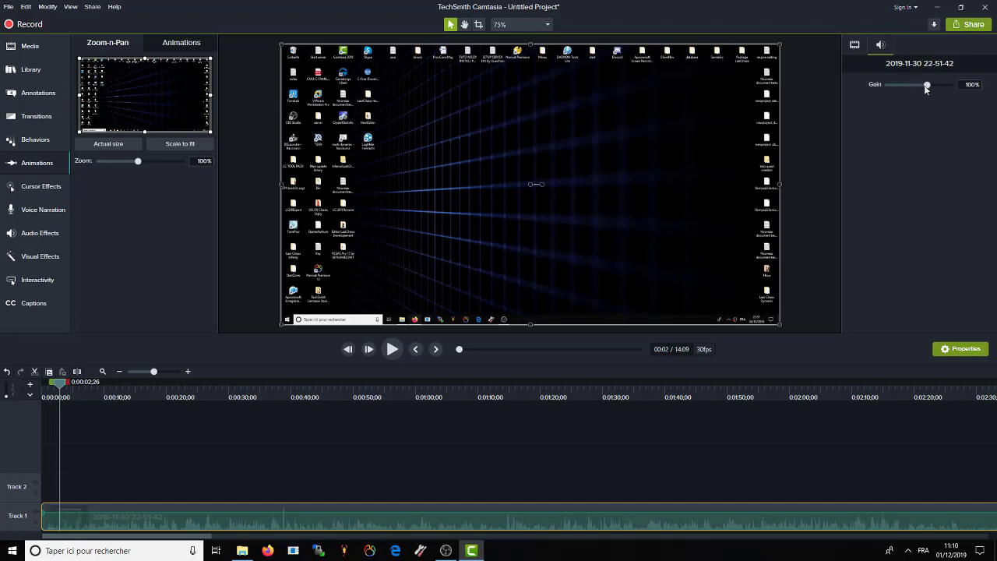
{"action": "left_click", "coordinate": [393, 349]}
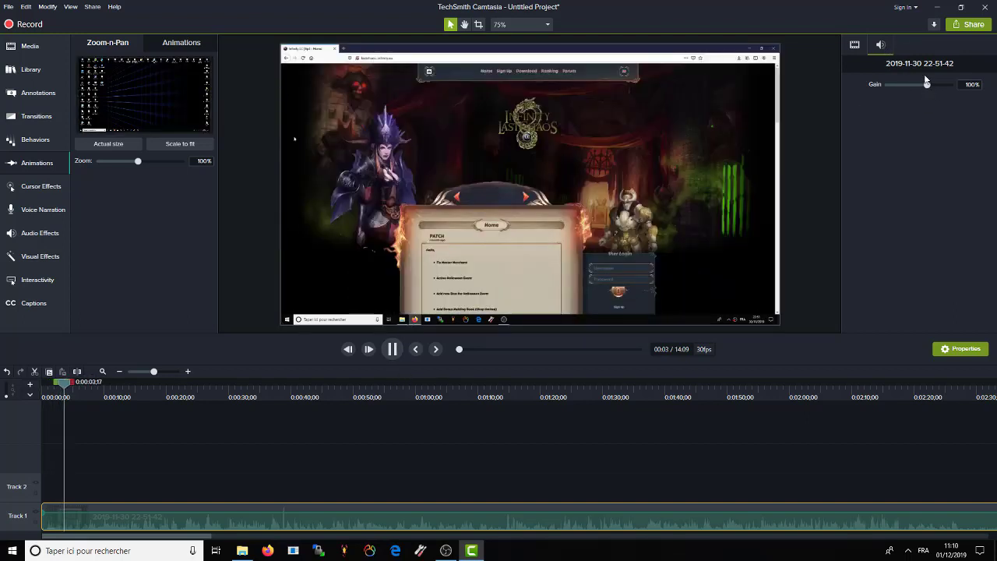
{"action": "mouse_move", "coordinate": [926, 84]}
{"action": "left_mouse_down"}
{"action": "mouse_move", "coordinate": [954, 86]}
{"action": "mouse_move", "coordinate": [926, 86]}
{"action": "left_mouse_up"}
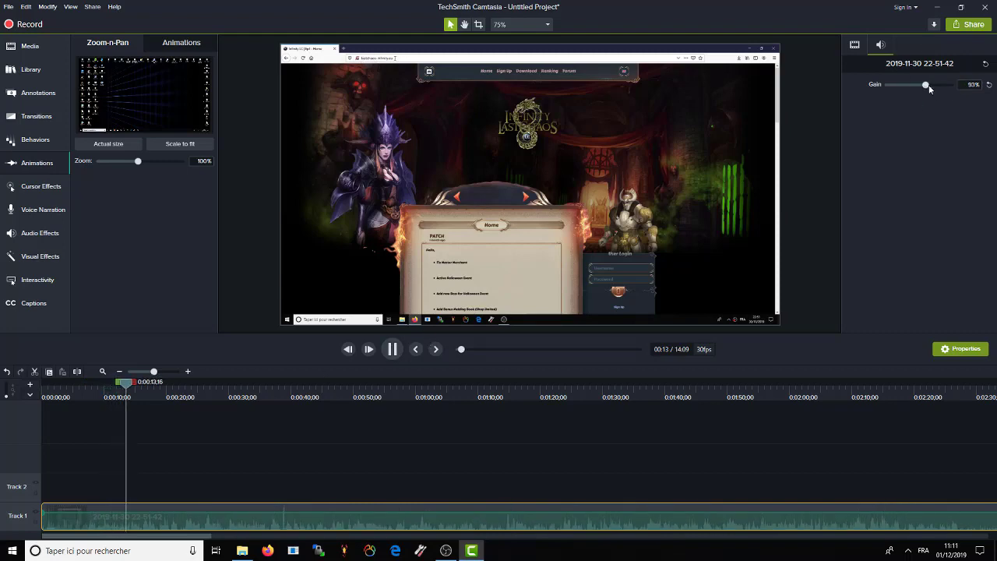
{"action": "left_click_drag", "start_coordinate": [927, 85], "coordinate": [950, 85]}
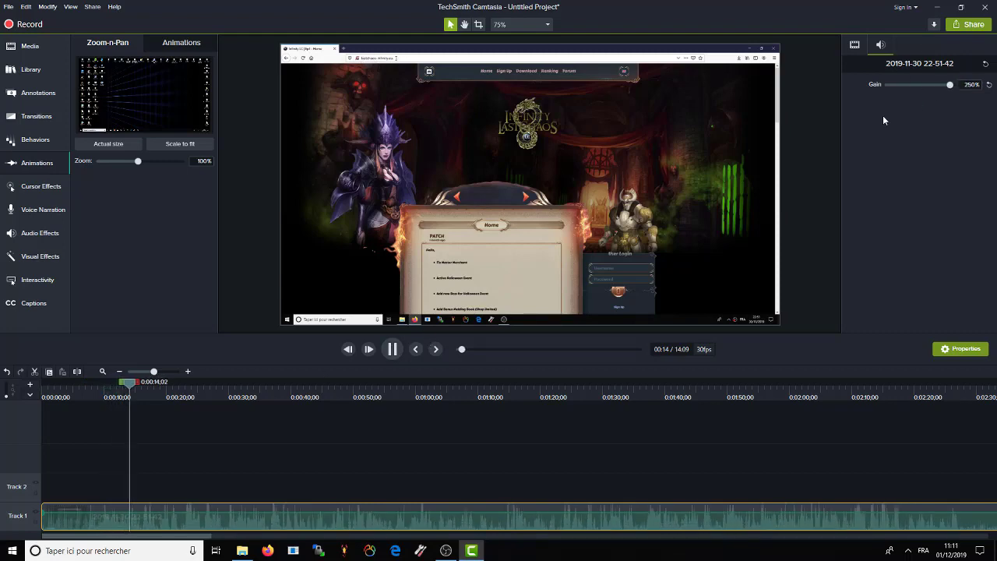
{"action": "left_click", "coordinate": [393, 349]}
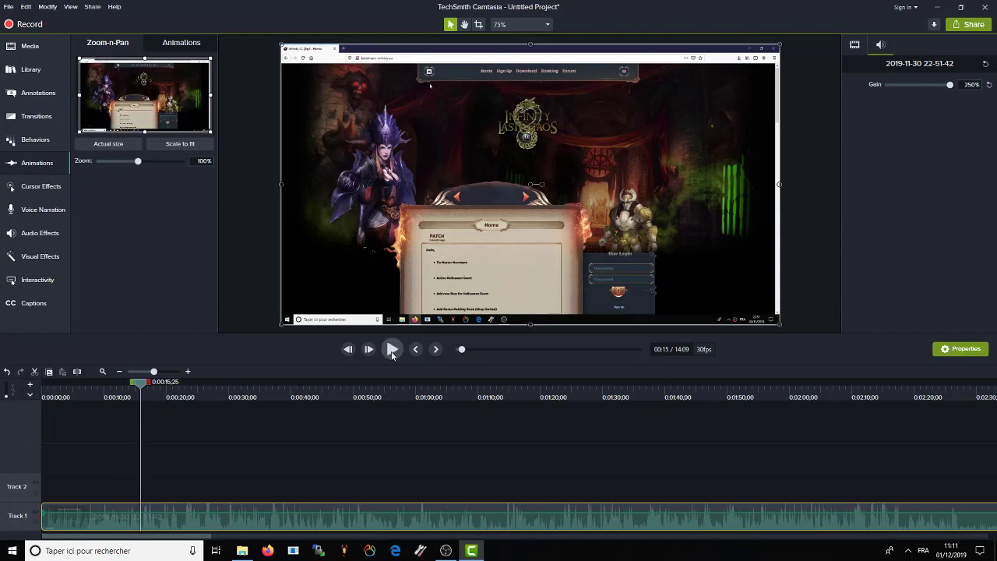
Try raising the Track 1 clip's volume line to the maximum, listen to it, and bring the line back down.
{"action": "left_click", "coordinate": [364, 515]}
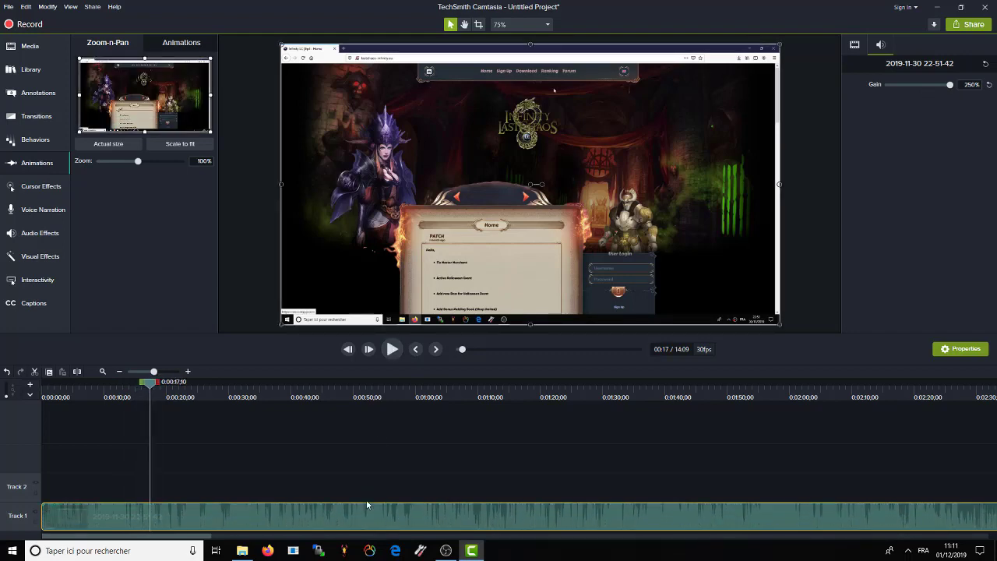
{"action": "left_click", "coordinate": [393, 350]}
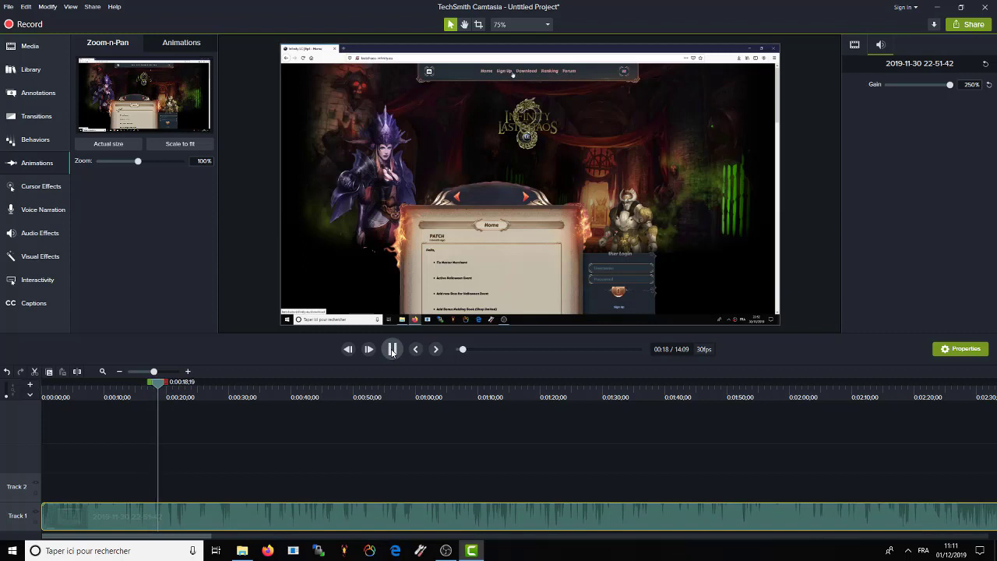
{"action": "left_click", "coordinate": [393, 350]}
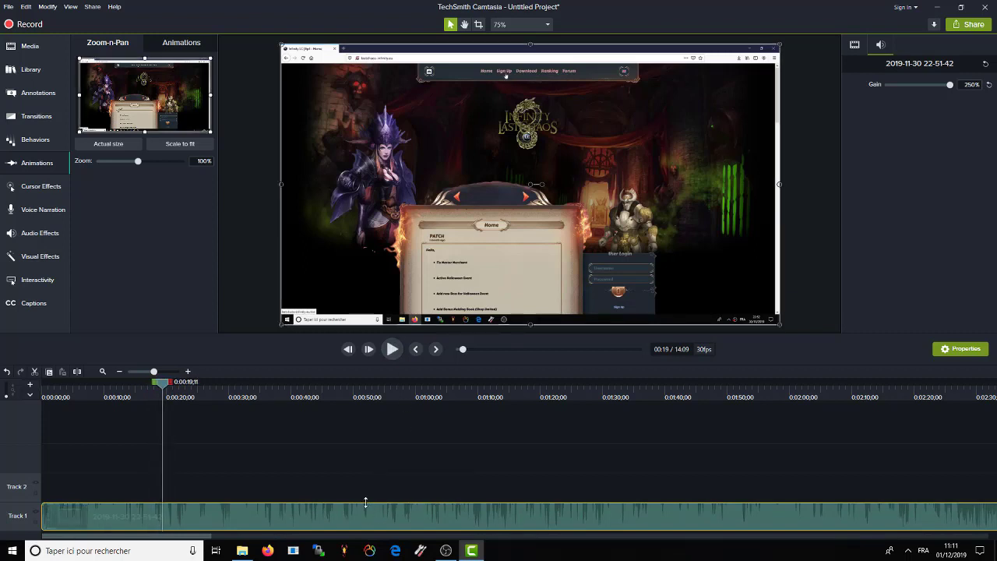
{"action": "mouse_move", "coordinate": [365, 503]}
{"action": "left_mouse_down"}
{"action": "mouse_move", "coordinate": [362, 518]}
{"action": "mouse_move", "coordinate": [360, 509]}
{"action": "left_mouse_up"}
{"action": "left_click", "coordinate": [393, 349]}
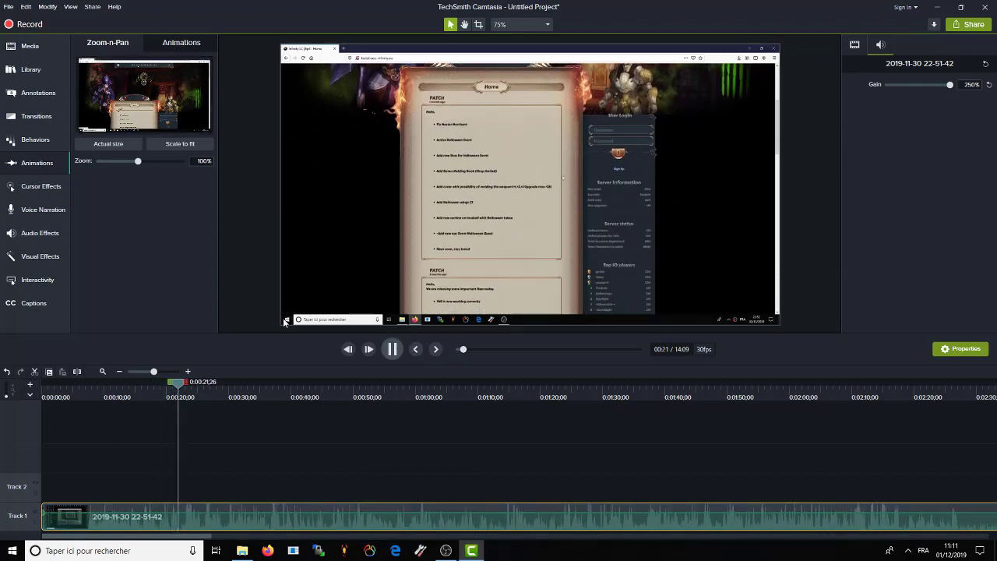
Add the Noise Removal and Fade In audio effects to the clip on Track 1, listening to the sound in between.
{"action": "left_click", "coordinate": [35, 234]}
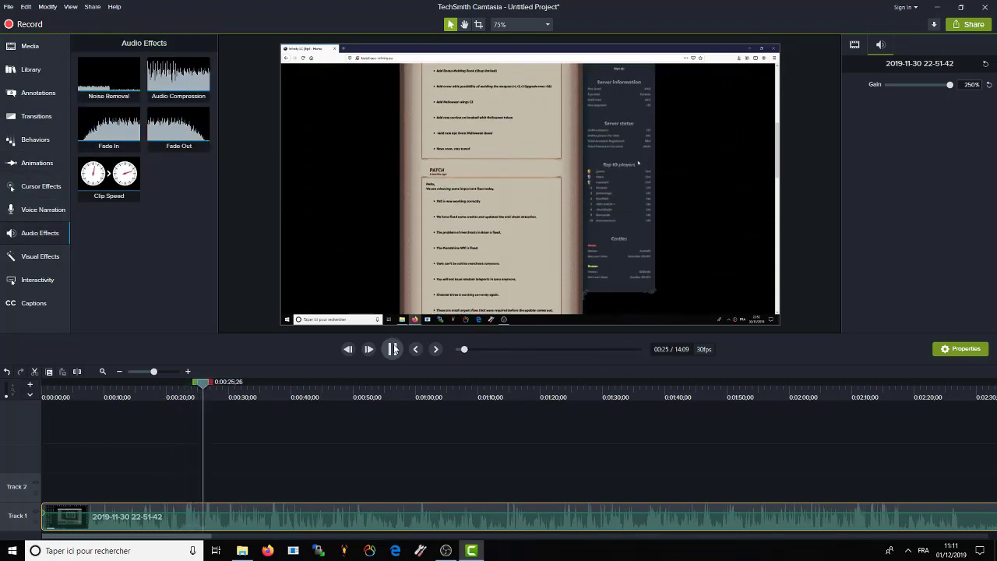
{"action": "left_click", "coordinate": [394, 349]}
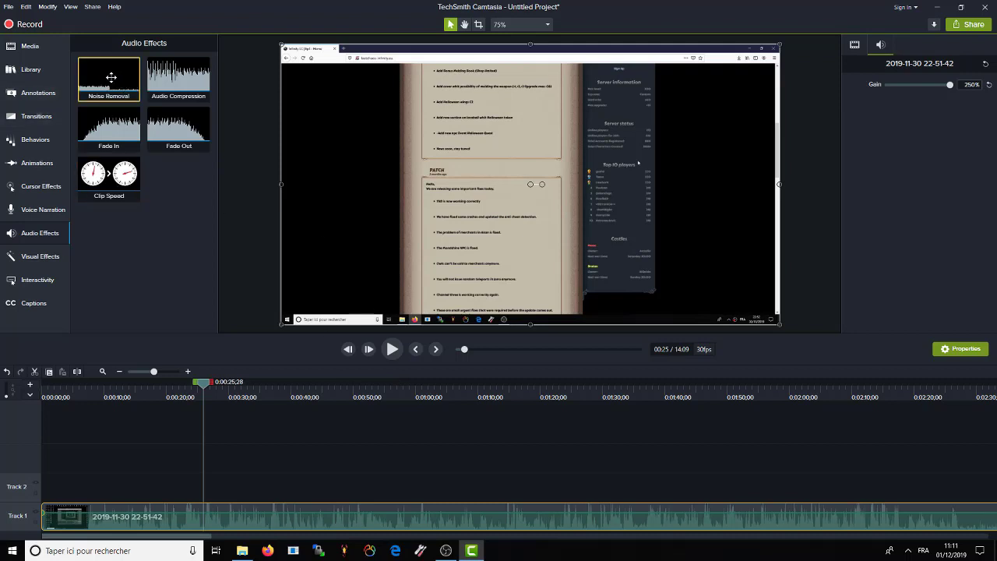
{"action": "left_click", "coordinate": [393, 350]}
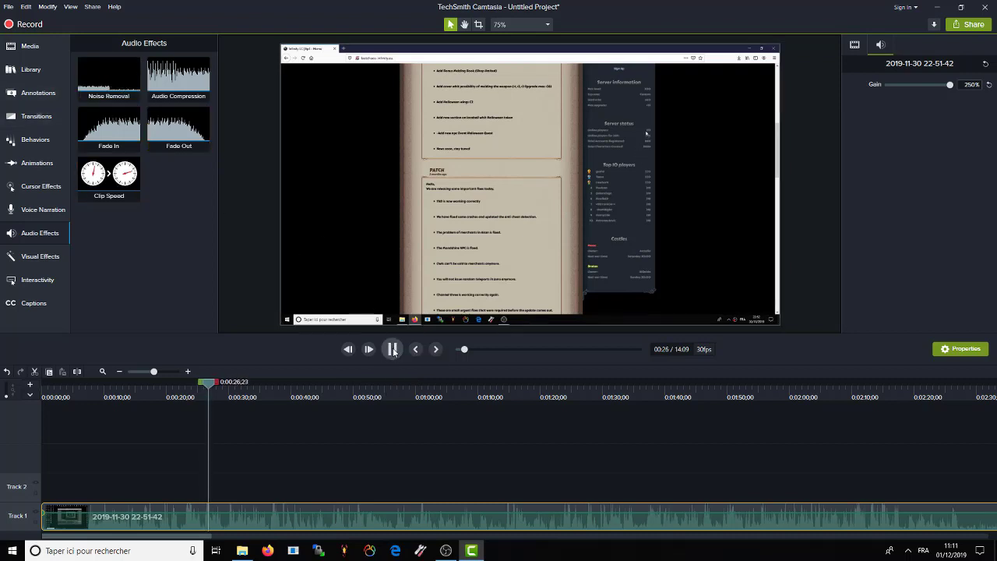
{"action": "left_click", "coordinate": [392, 350]}
{"action": "left_click_drag", "start_coordinate": [102, 80], "coordinate": [355, 524]}
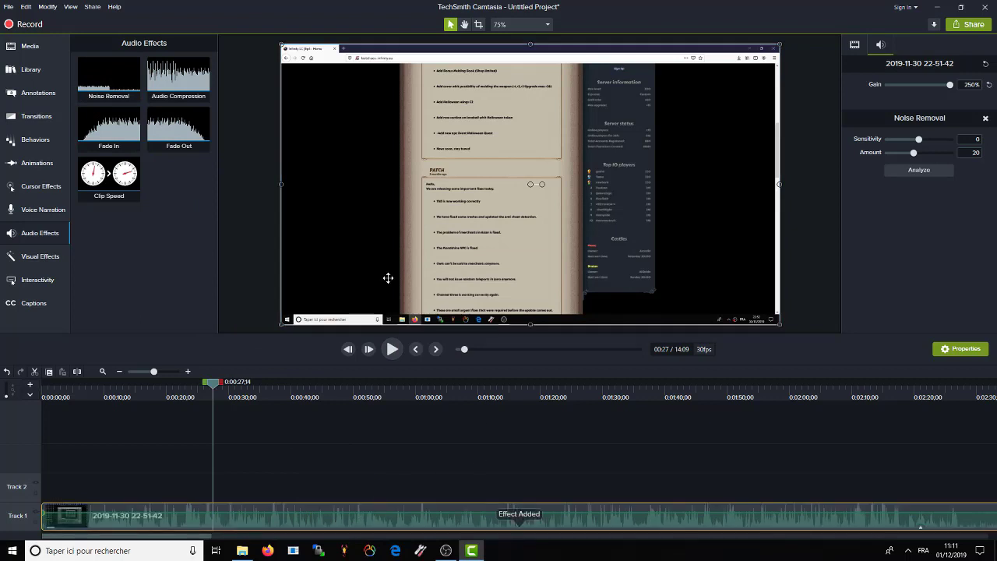
{"action": "left_click", "coordinate": [391, 350]}
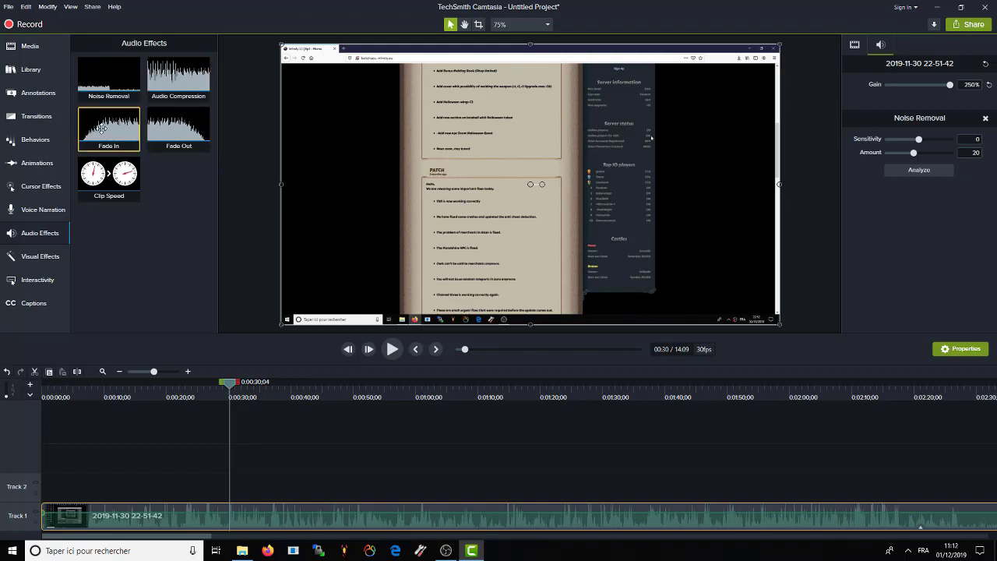
{"action": "left_click_drag", "start_coordinate": [101, 129], "coordinate": [311, 518]}
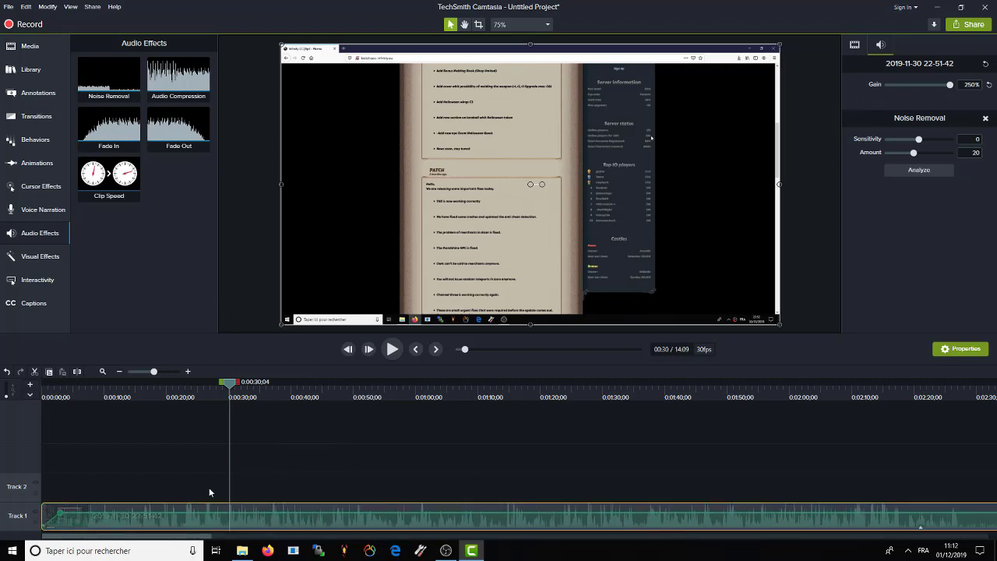
Remove the Noise Removal effect from the Track 1 clip, playing a few seconds of it before and after.
{"action": "left_click", "coordinate": [391, 351]}
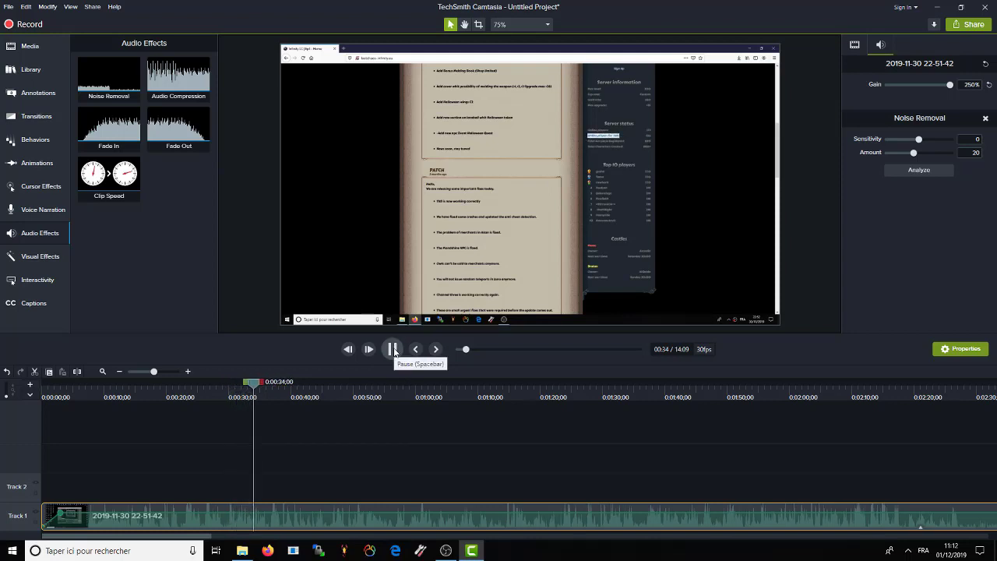
{"action": "left_click", "coordinate": [393, 350]}
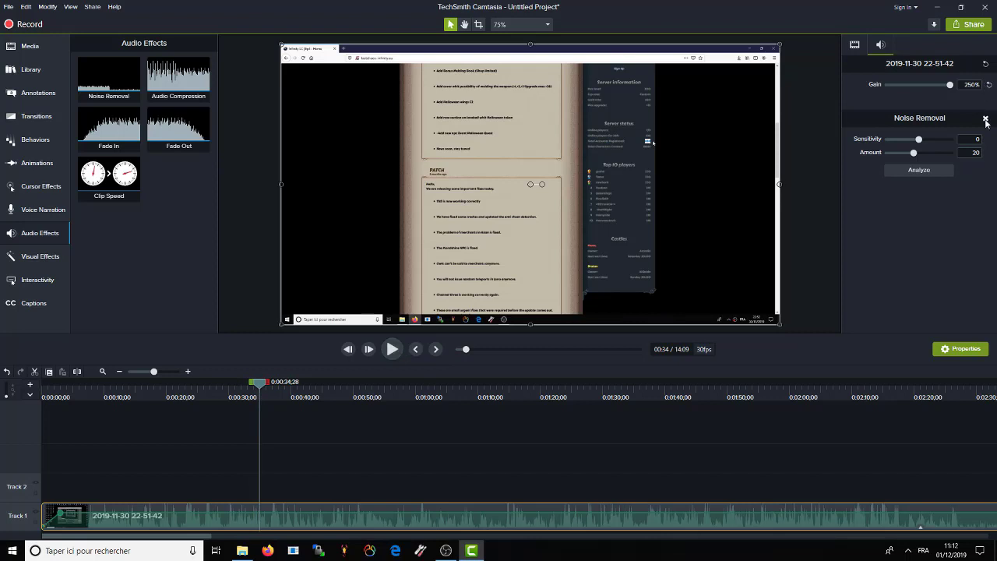
{"action": "left_click", "coordinate": [985, 120]}
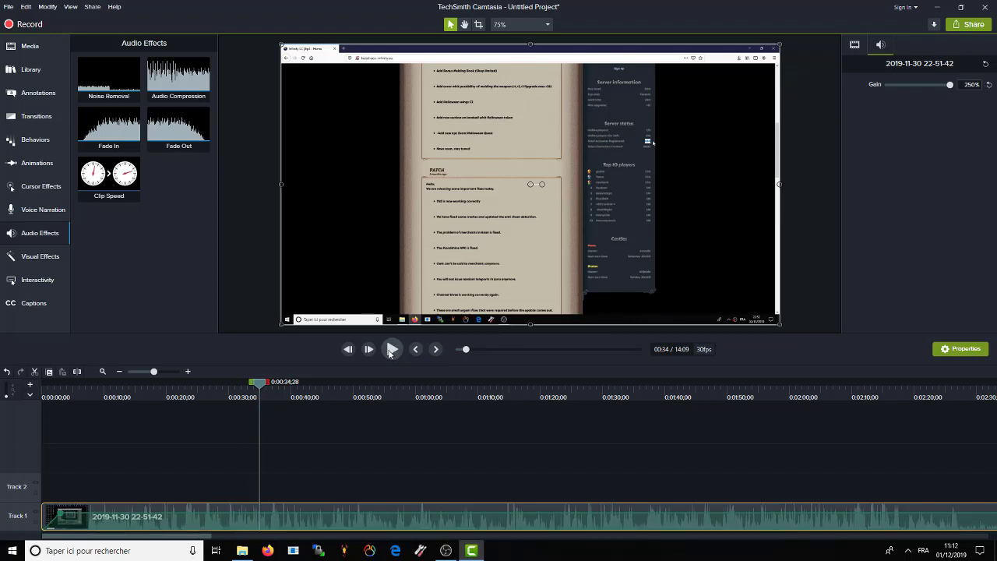
{"action": "left_click", "coordinate": [391, 350]}
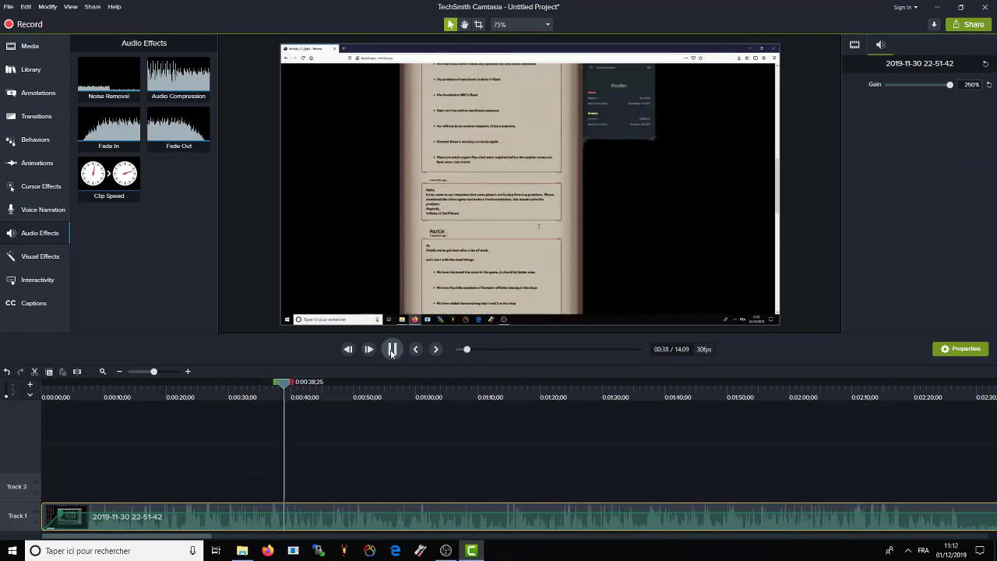
{"action": "left_click", "coordinate": [392, 351]}
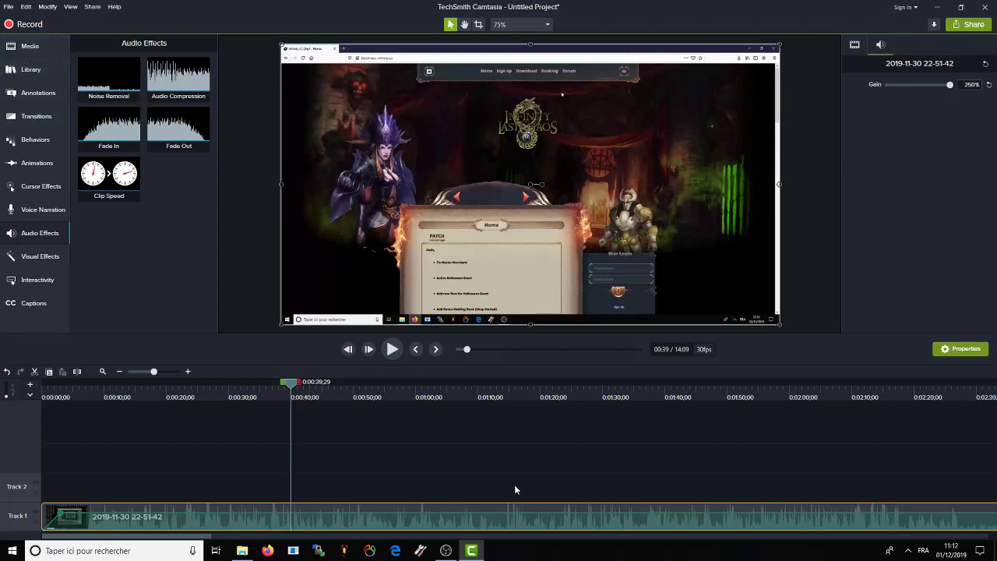
Browse the animations, behaviors and transitions, and add the Slide left transition to the start of the Track 1 clip.
{"action": "left_click", "coordinate": [53, 164]}
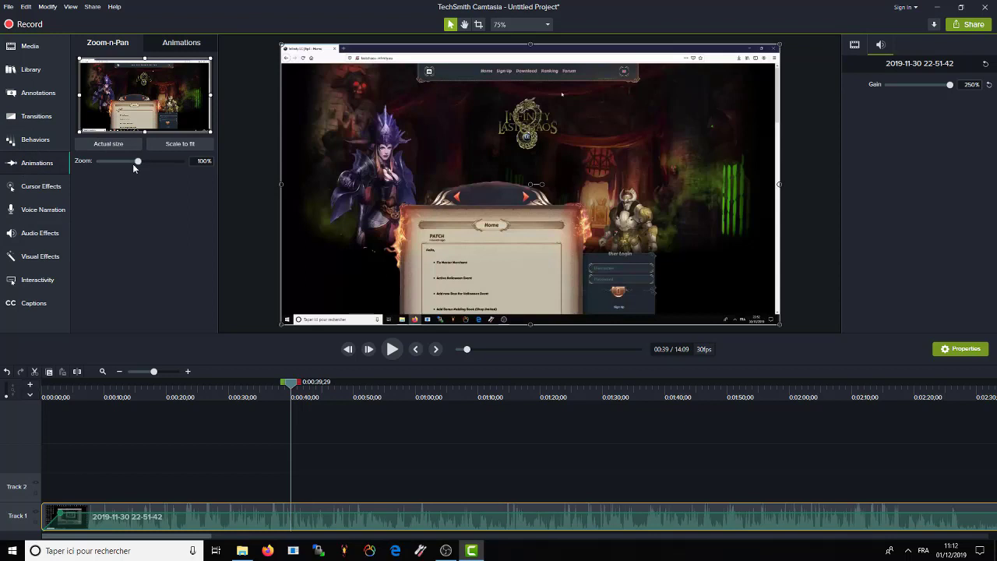
{"action": "left_click", "coordinate": [36, 141]}
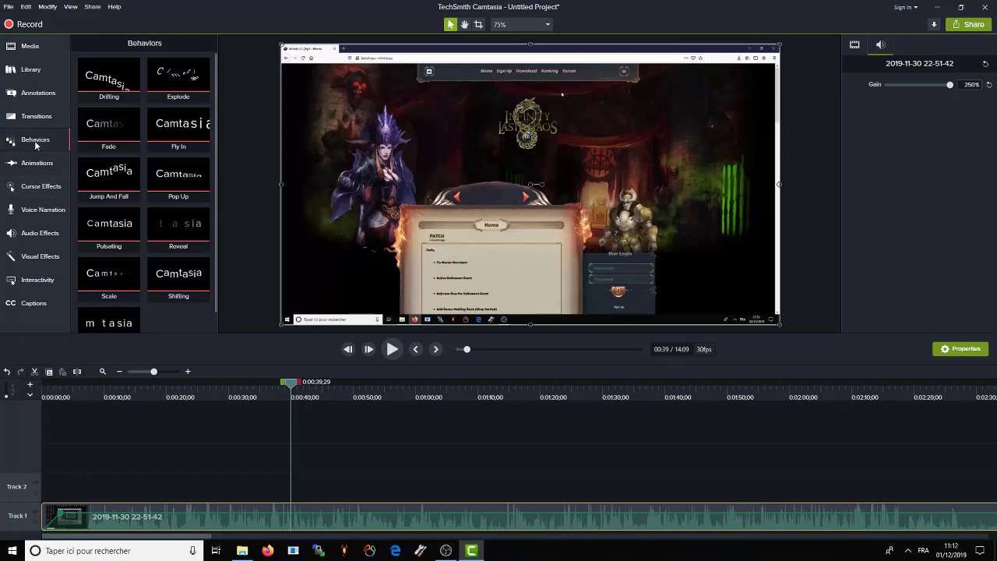
{"action": "left_click", "coordinate": [38, 94]}
{"action": "left_click", "coordinate": [37, 116]}
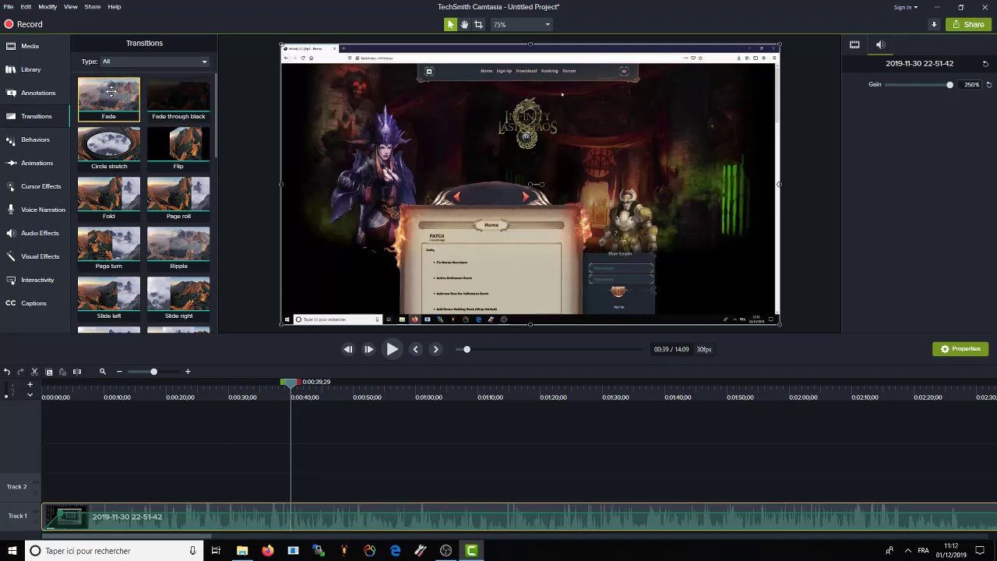
{"action": "scroll", "coordinate": [117, 124], "scroll_direction": "down", "scroll_amount": 3}
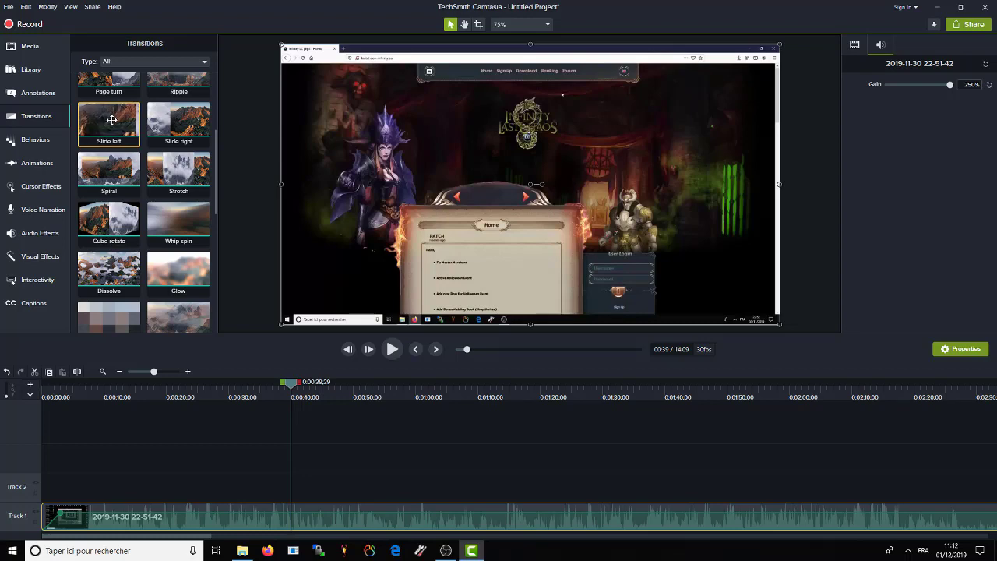
{"action": "left_click_drag", "start_coordinate": [105, 119], "coordinate": [326, 489]}
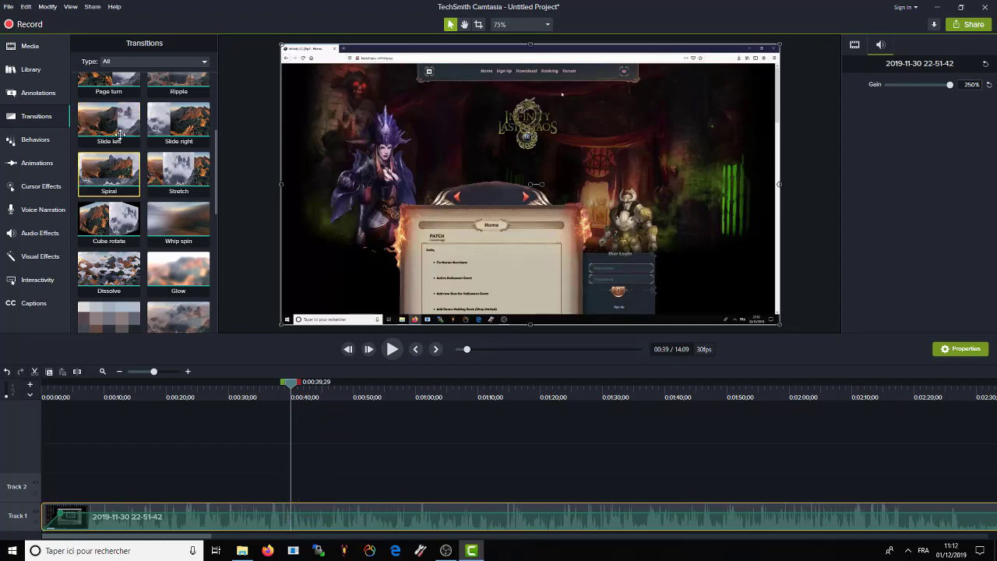
{"action": "left_click_drag", "start_coordinate": [119, 134], "coordinate": [335, 434]}
{"action": "left_click_drag", "start_coordinate": [93, 137], "coordinate": [312, 516]}
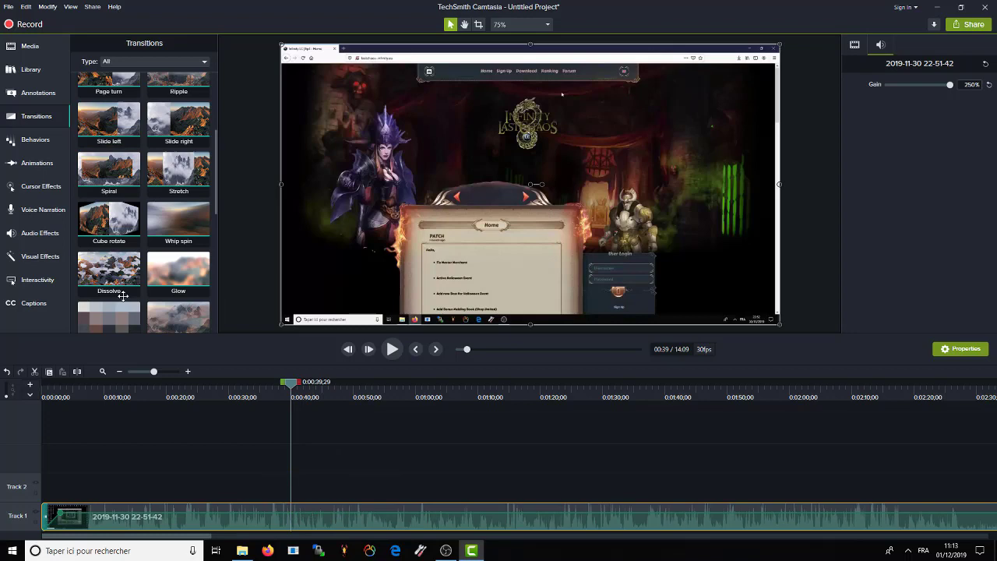
Apply the Circle reveal transition to the start of the Track 1 clip.
{"action": "scroll", "coordinate": [132, 273], "scroll_direction": "down", "scroll_amount": 3}
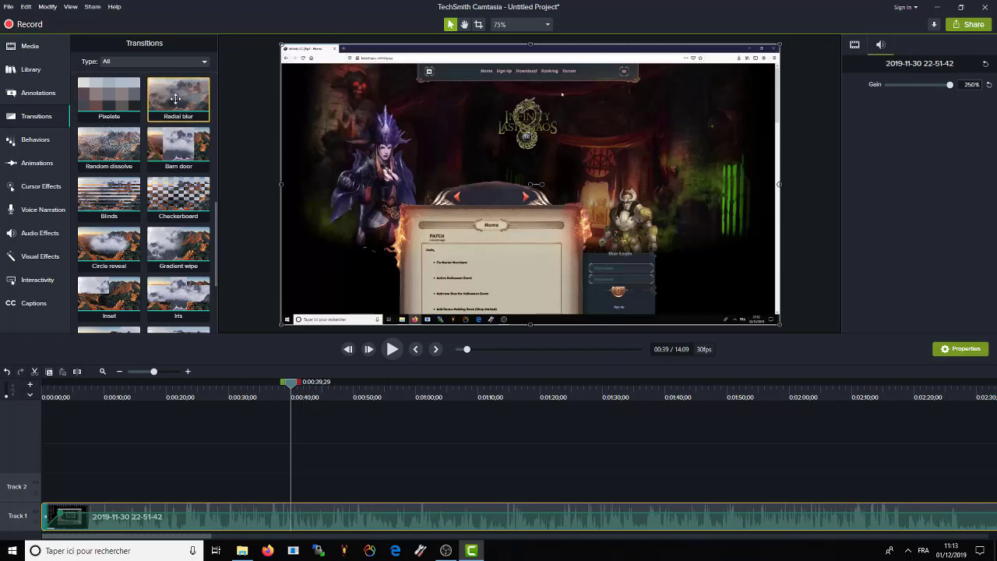
{"action": "left_click_drag", "start_coordinate": [101, 245], "coordinate": [285, 436]}
{"action": "left_click_drag", "start_coordinate": [69, 515], "coordinate": [59, 517]}
{"action": "left_click_drag", "start_coordinate": [111, 244], "coordinate": [63, 514]}
Start a new project and discard the changes to the current one.
{"action": "left_click", "coordinate": [9, 6]}
{"action": "left_click", "coordinate": [43, 21]}
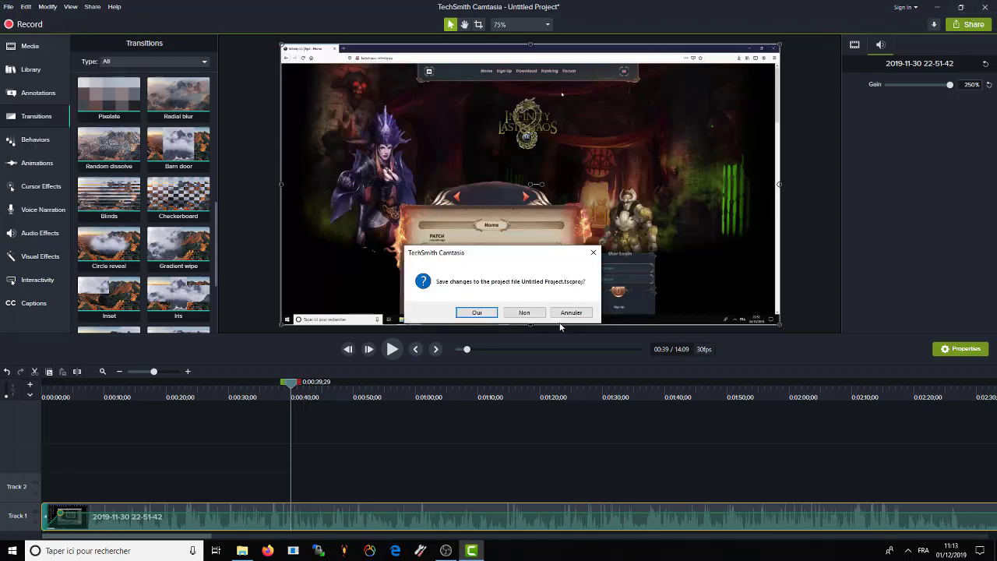
{"action": "left_click", "coordinate": [525, 313]}
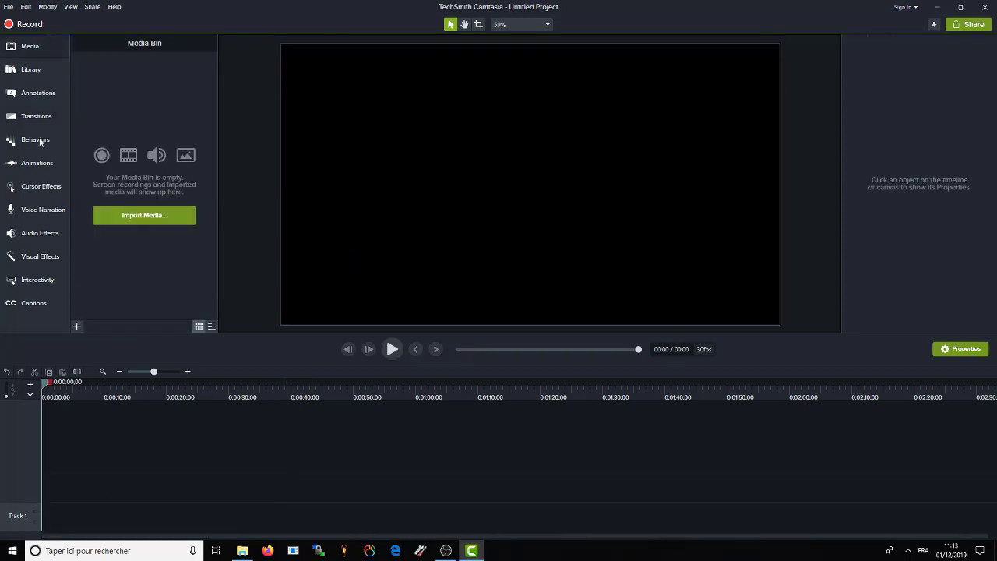
Import photo 1 from the Nous folder on the Desktop into the media bin, enlarging the file list to see the thumbnails.
{"action": "left_click", "coordinate": [134, 219]}
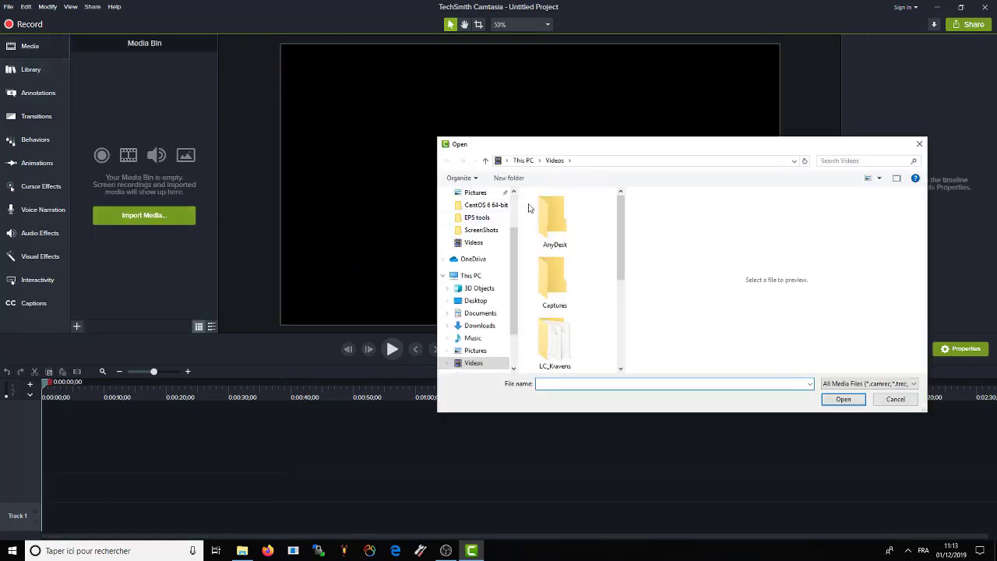
{"action": "scroll", "coordinate": [473, 204], "scroll_direction": "up", "scroll_amount": 1}
{"action": "left_click", "coordinate": [477, 193]}
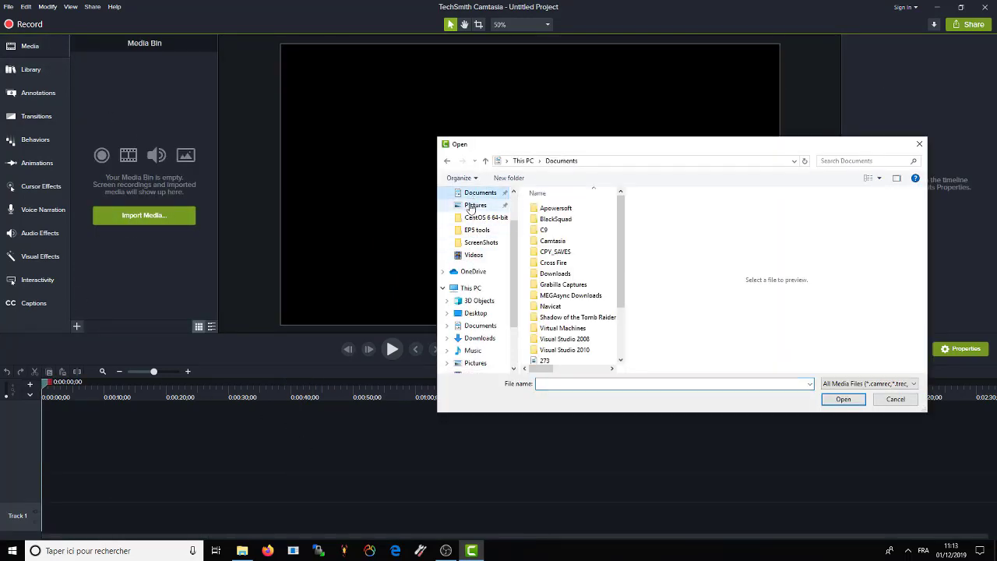
{"action": "left_click", "coordinate": [475, 205]}
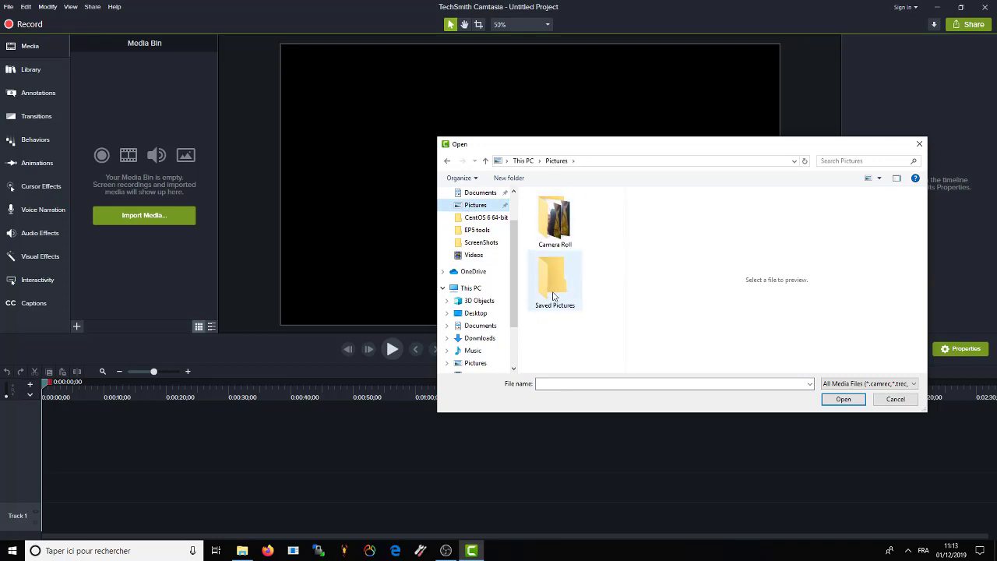
{"action": "left_click", "coordinate": [470, 313]}
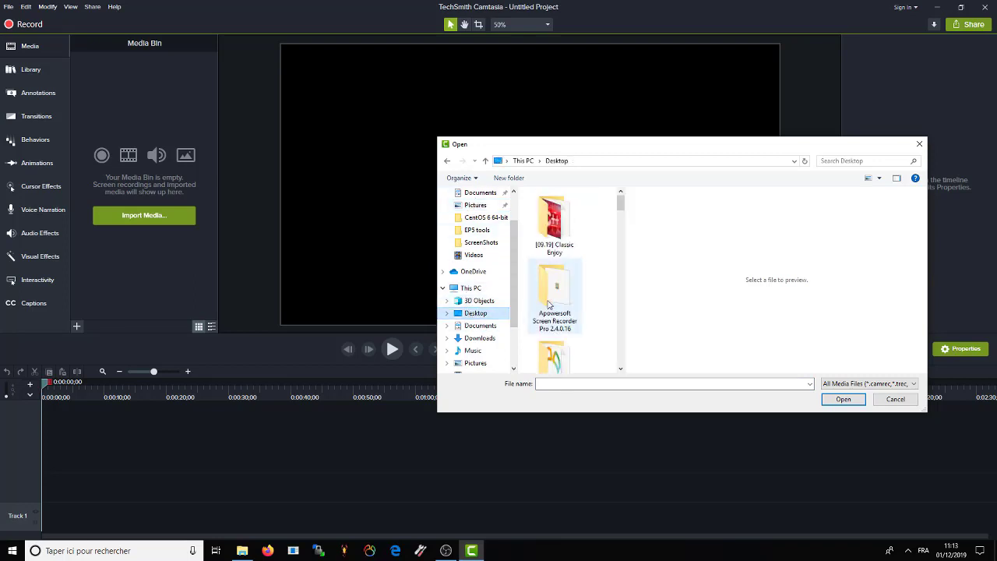
{"action": "left_click_drag", "start_coordinate": [621, 201], "coordinate": [621, 296]}
{"action": "double_click", "coordinate": [560, 315]}
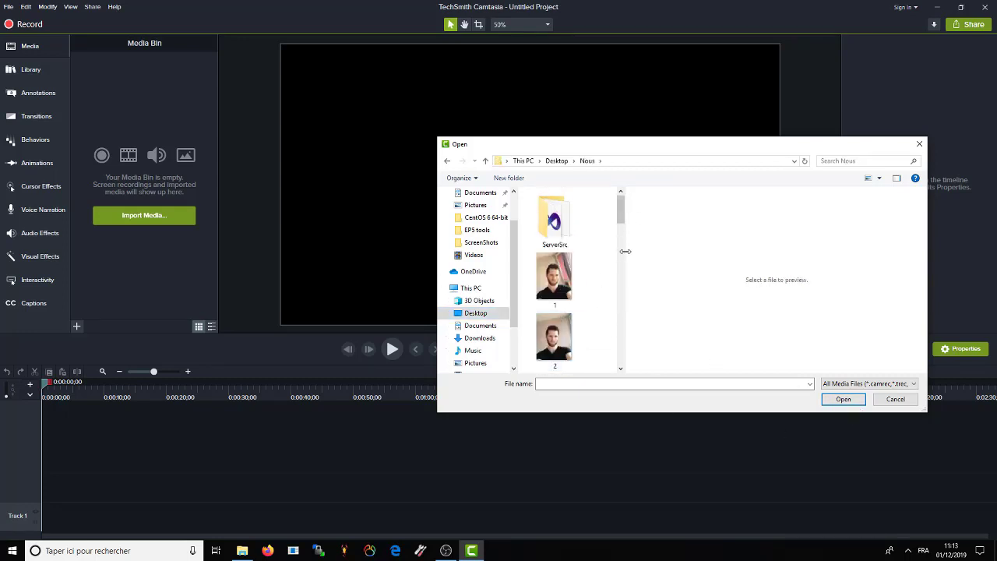
{"action": "left_click_drag", "start_coordinate": [625, 251], "coordinate": [889, 256]}
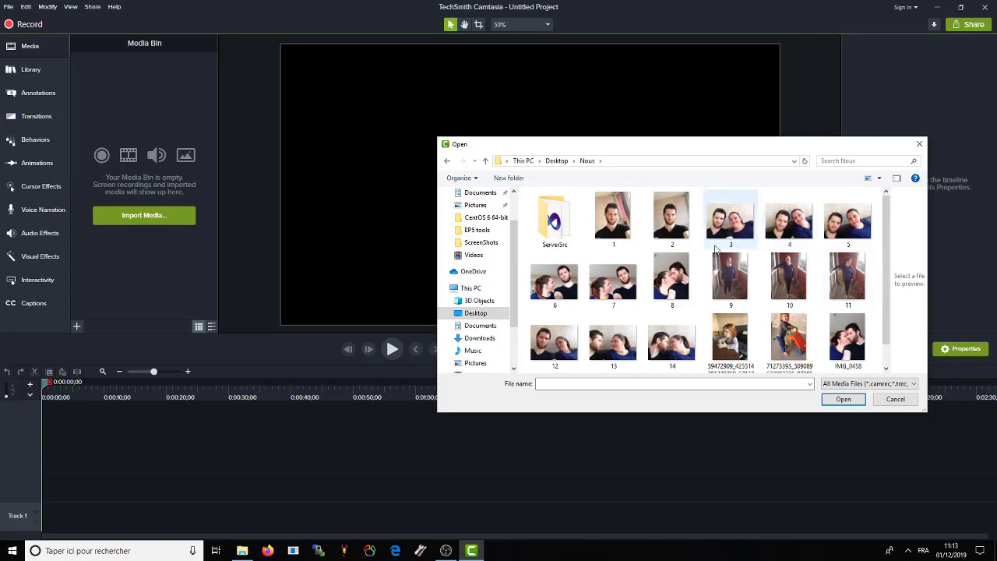
{"action": "double_click", "coordinate": [613, 220]}
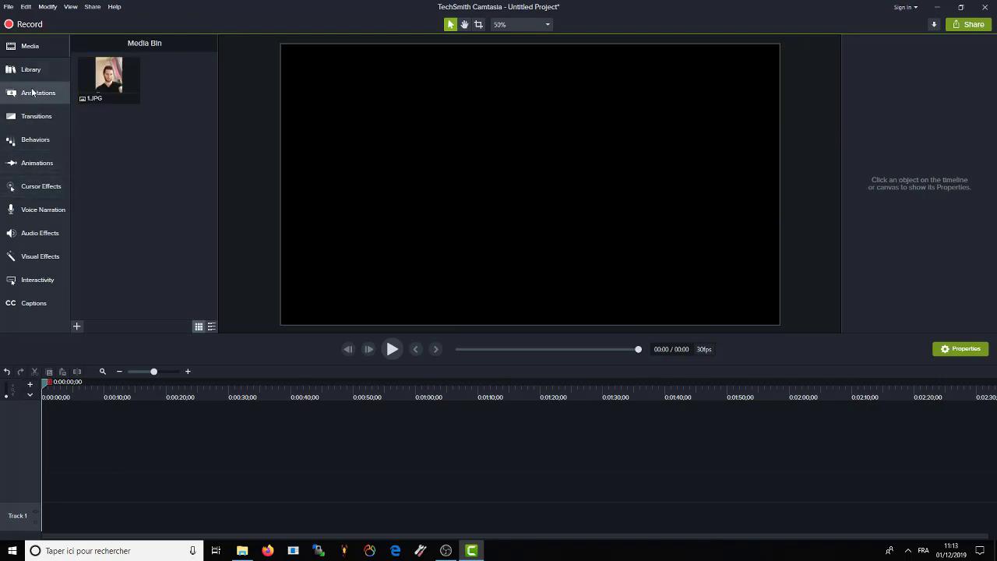
Switch to File Explorer, place its window beside the media bin, and open the Nous folder on the Desktop (Bureau).
{"action": "left_click", "coordinate": [244, 552]}
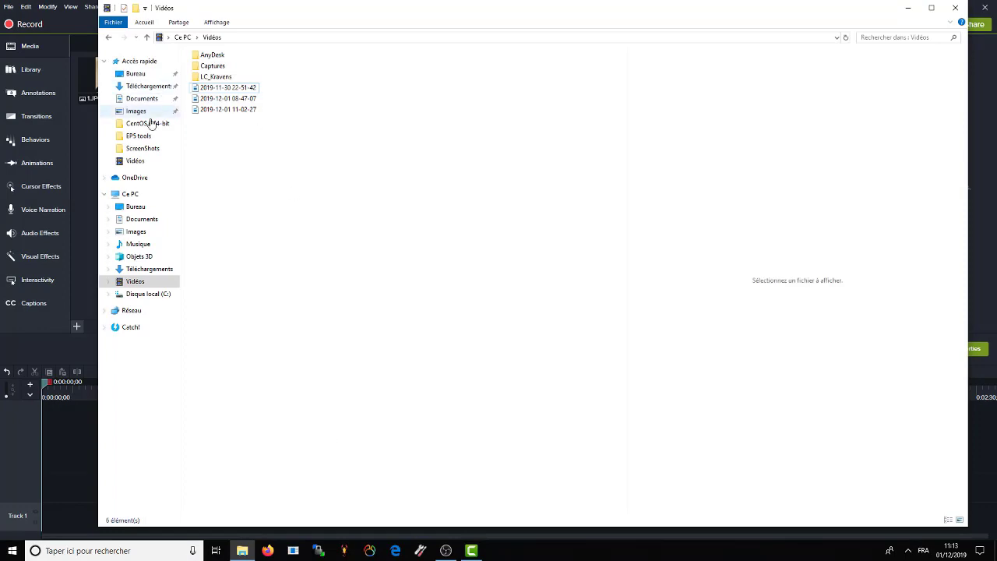
{"action": "left_click", "coordinate": [131, 74]}
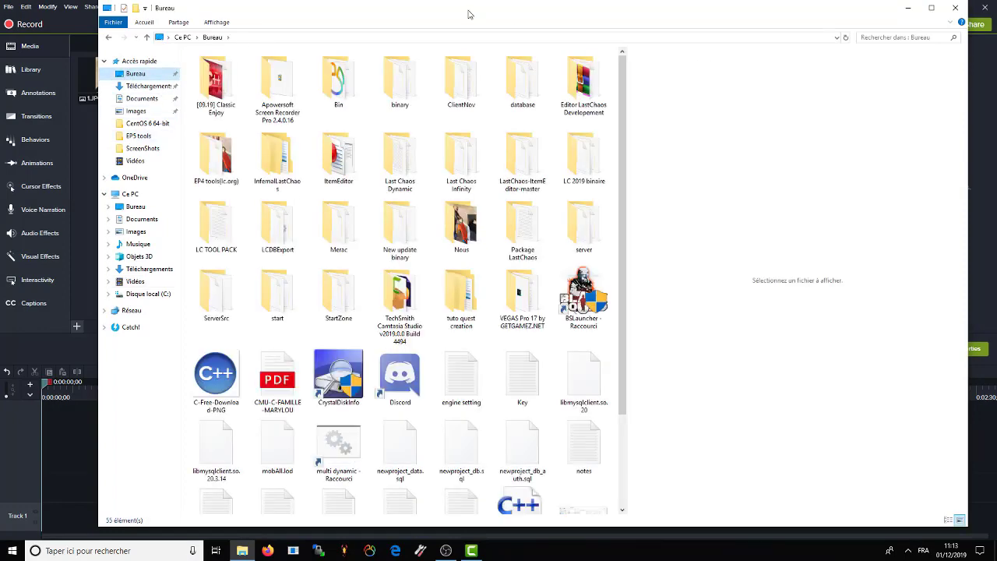
{"action": "left_click_drag", "start_coordinate": [468, 14], "coordinate": [996, 16]}
{"action": "scroll", "coordinate": [670, 296], "scroll_direction": "down", "scroll_amount": 3}
{"action": "left_click", "coordinate": [378, 245]}
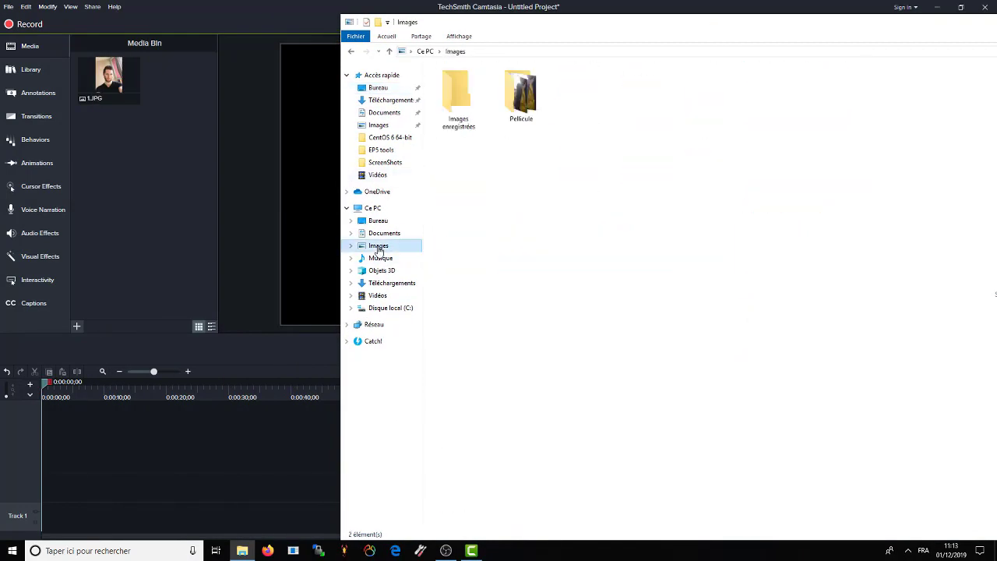
{"action": "left_click", "coordinate": [378, 221]}
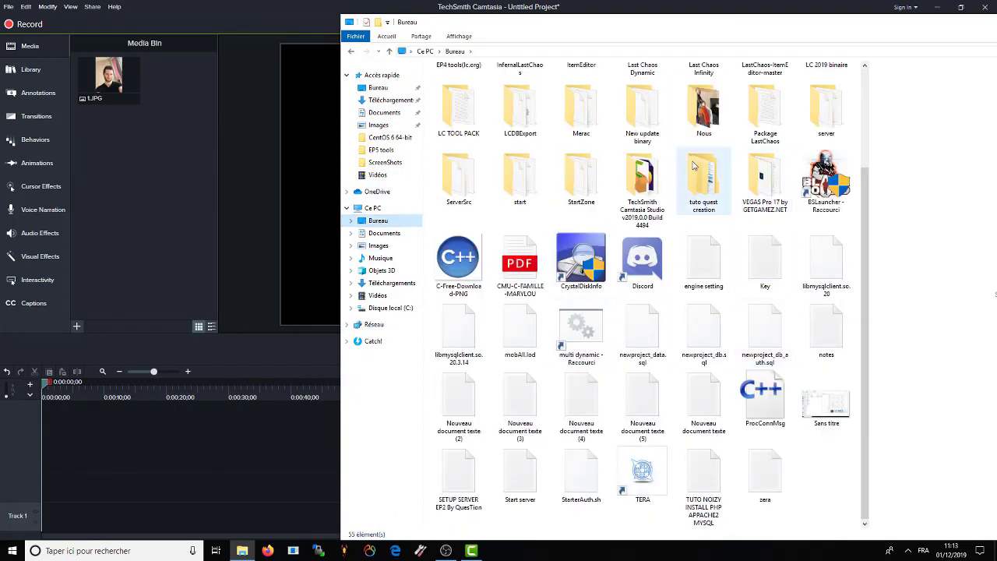
{"action": "double_click", "coordinate": [704, 107]}
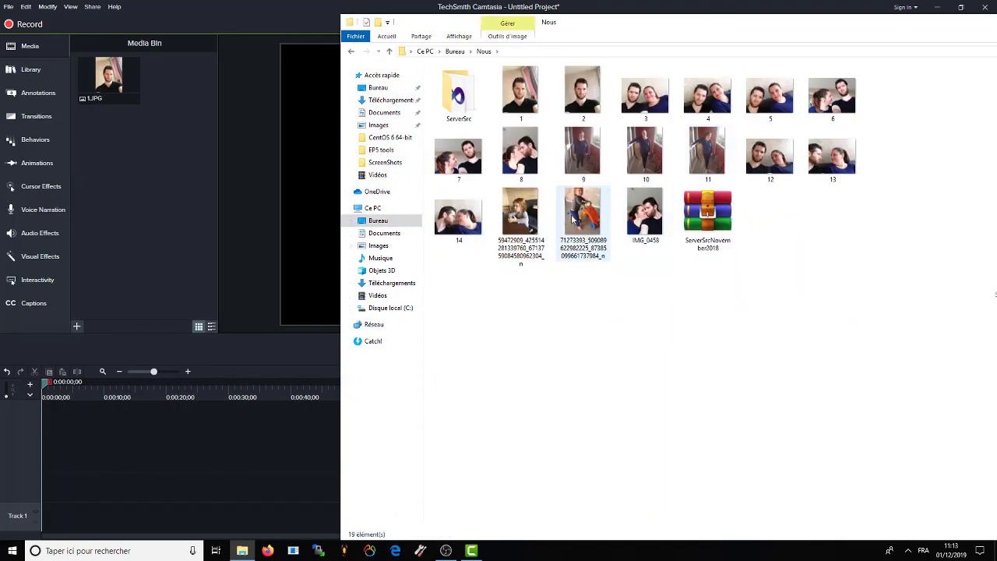
Add the two photos with long numeric names and photo 12 from the Nous folder to Camtasia's media bin, then return to Camtasia.
{"action": "left_click_drag", "start_coordinate": [582, 214], "coordinate": [130, 162]}
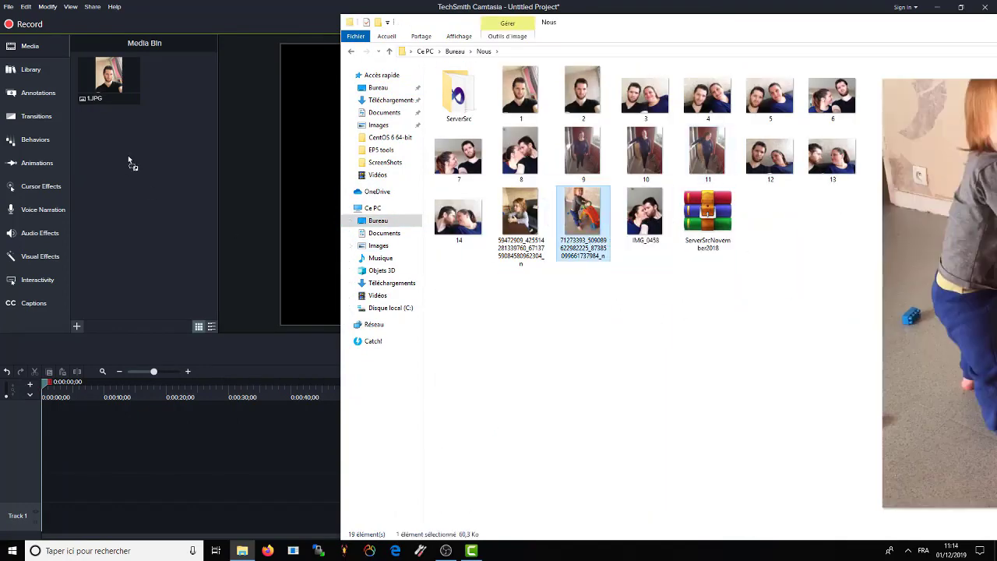
{"action": "left_click_drag", "start_coordinate": [522, 220], "coordinate": [109, 193]}
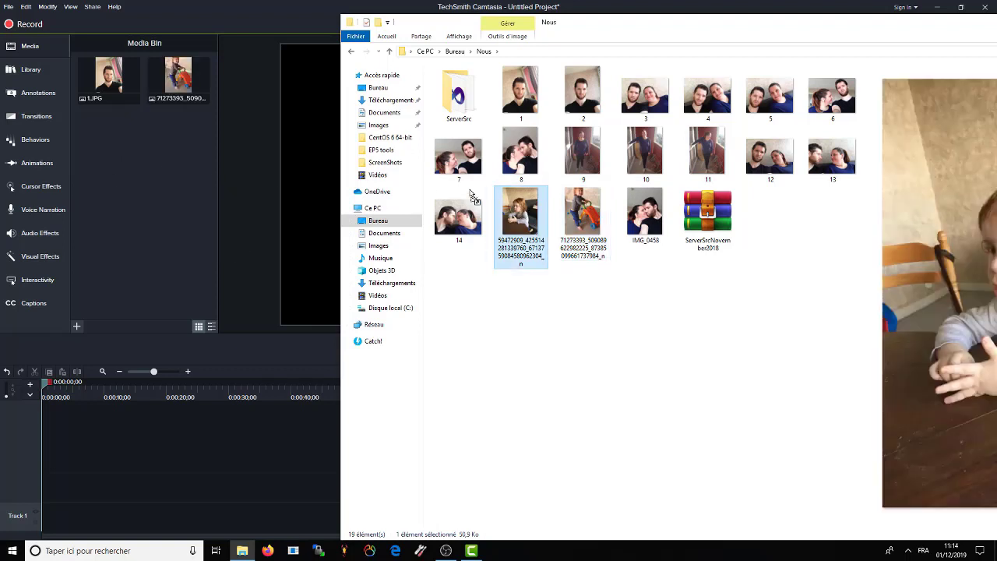
{"action": "left_click_drag", "start_coordinate": [423, 213], "coordinate": [180, 148]}
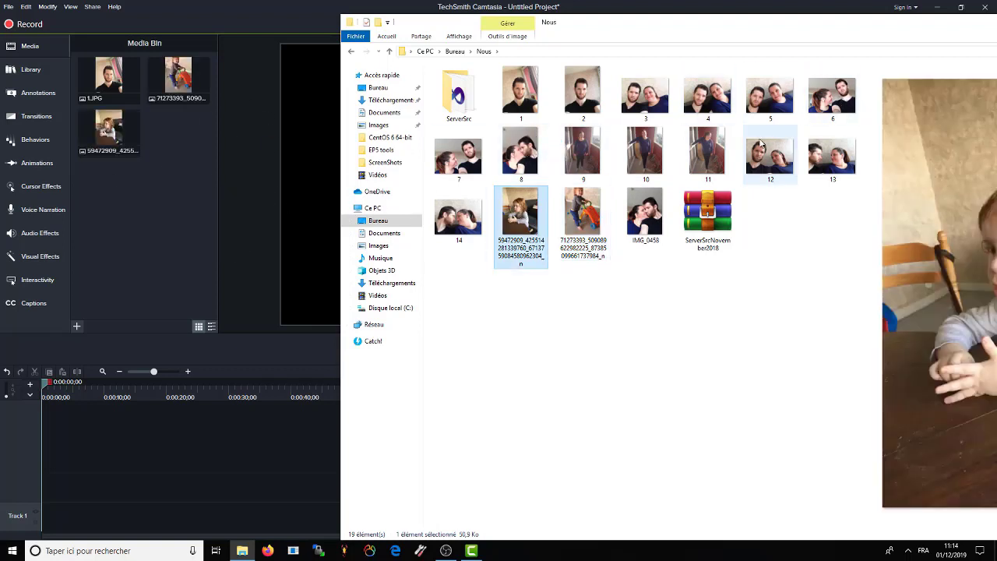
{"action": "left_click_drag", "start_coordinate": [767, 158], "coordinate": [197, 226]}
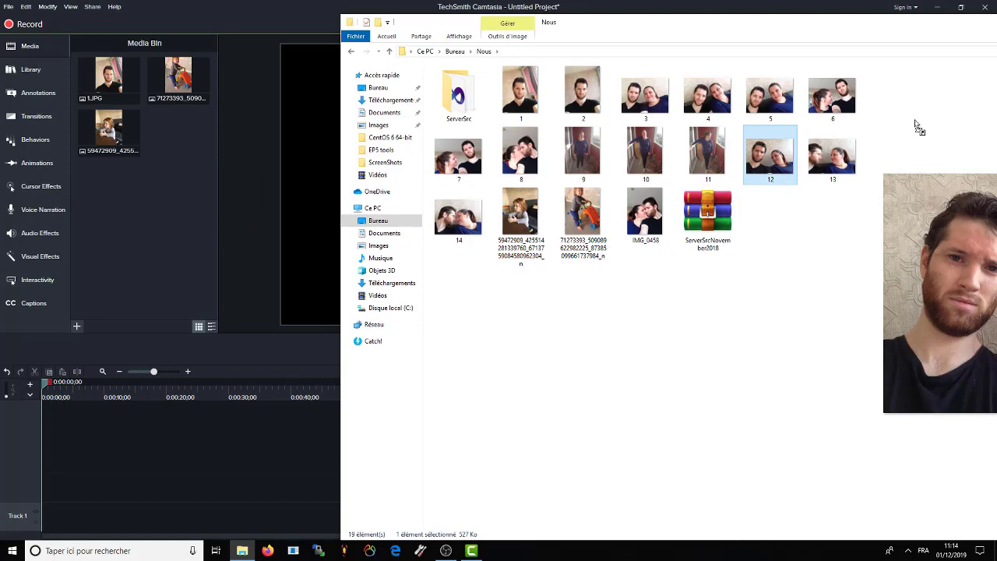
{"action": "double_click", "coordinate": [810, 26]}
{"action": "left_click", "coordinate": [926, 29]}
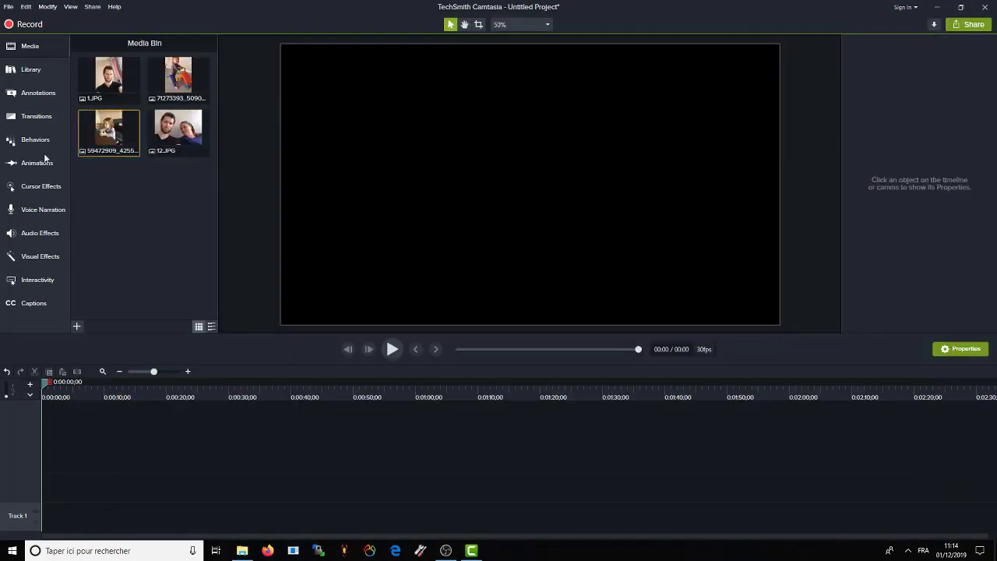
Place photo 1, the two photos with long numeric names and photo 12 one after another on Track 1.
{"action": "left_click", "coordinate": [109, 69]}
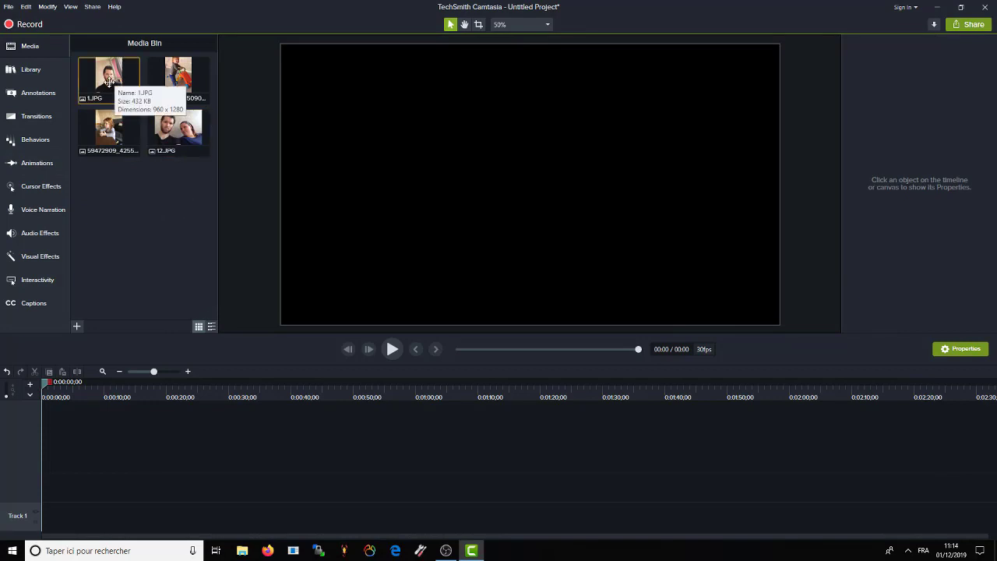
{"action": "left_click_drag", "start_coordinate": [110, 77], "coordinate": [45, 516]}
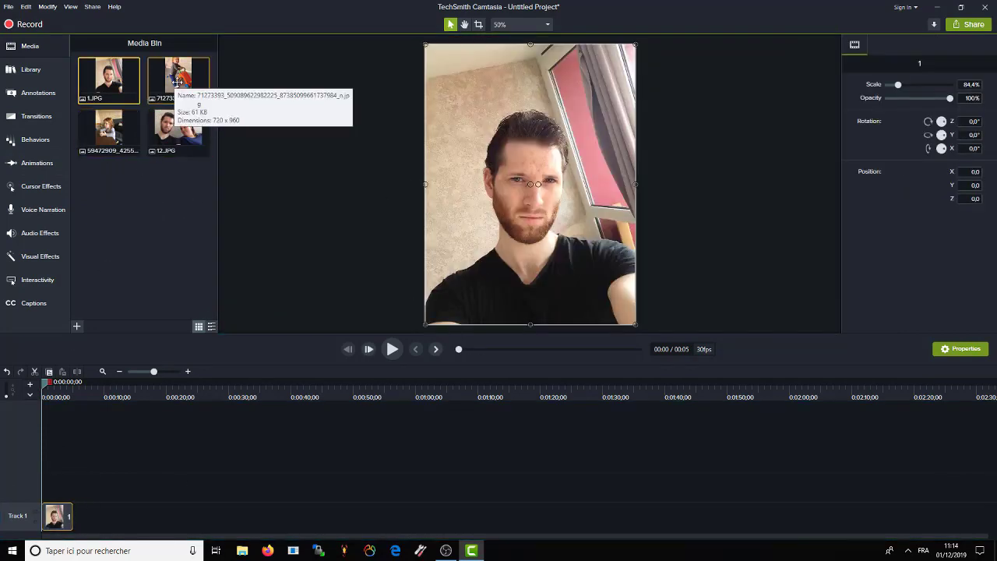
{"action": "left_click_drag", "start_coordinate": [174, 72], "coordinate": [89, 517]}
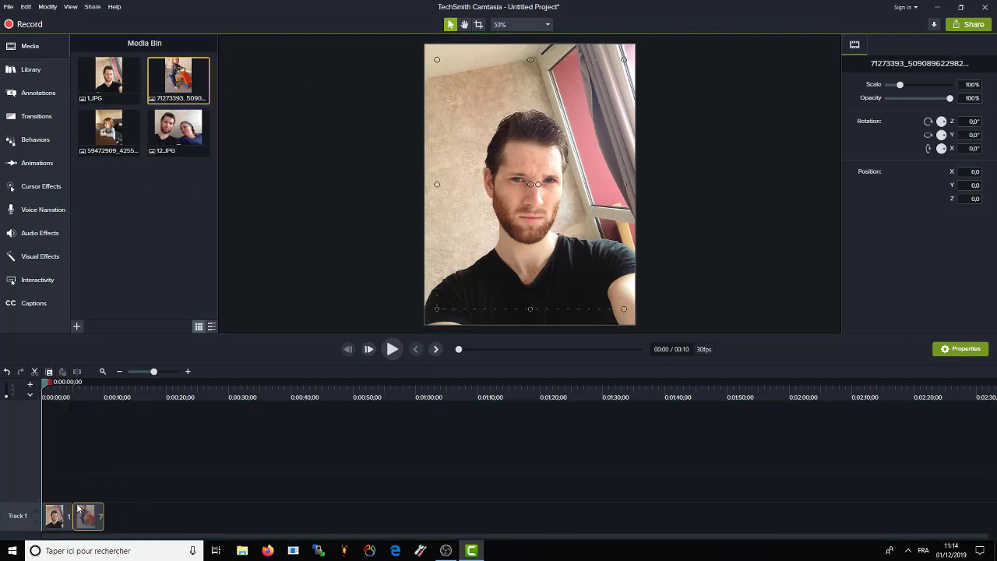
{"action": "left_click_drag", "start_coordinate": [106, 132], "coordinate": [120, 516]}
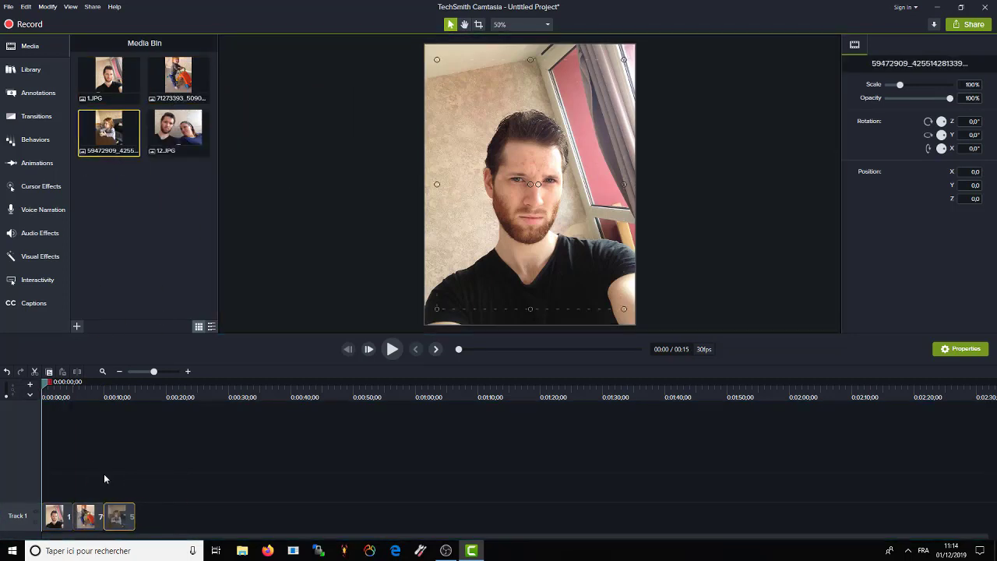
{"action": "left_click_drag", "start_coordinate": [183, 115], "coordinate": [158, 514]}
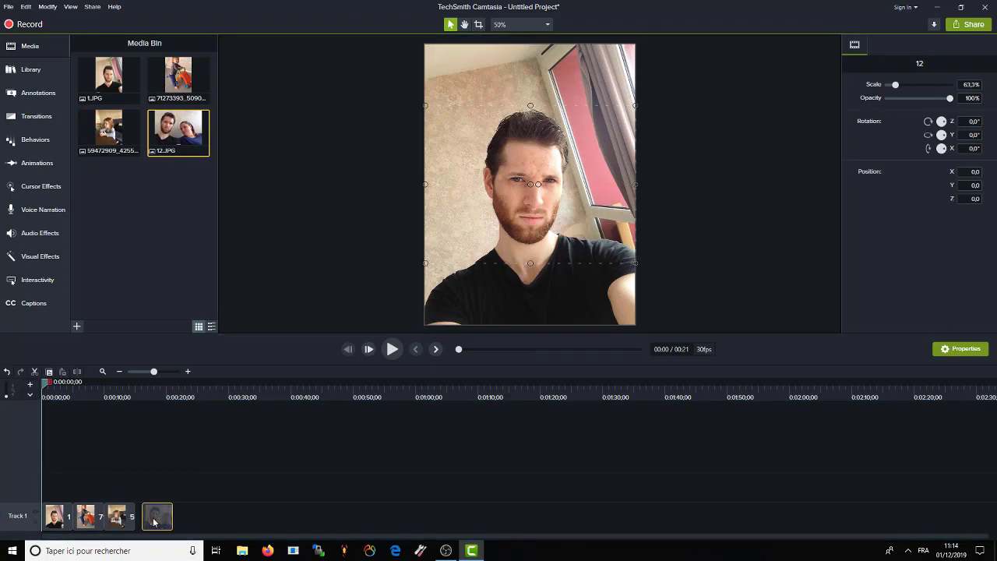
Preview the photo sequence, return the playhead to the start of the timeline and play it again.
{"action": "left_click", "coordinate": [393, 349]}
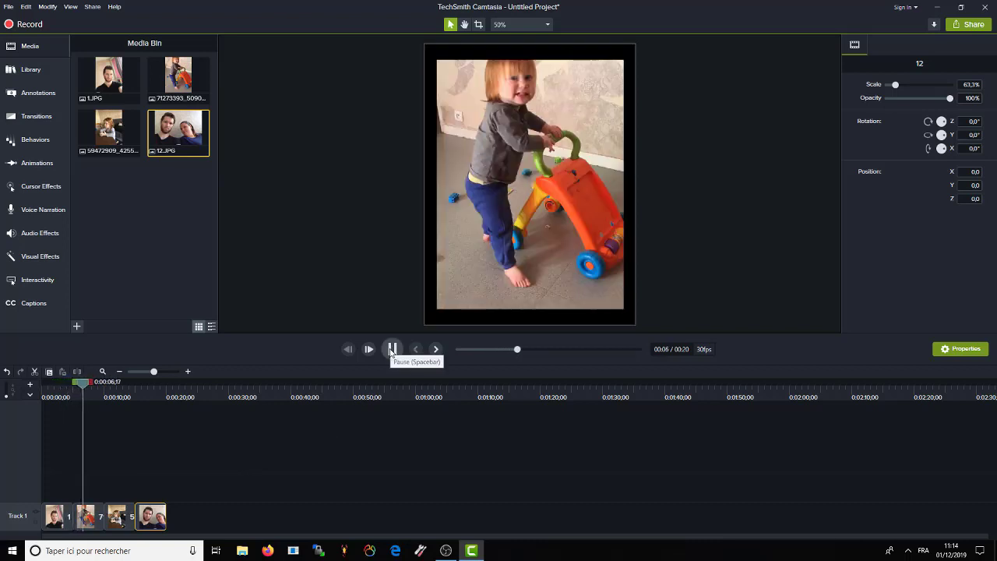
{"action": "left_click", "coordinate": [392, 349]}
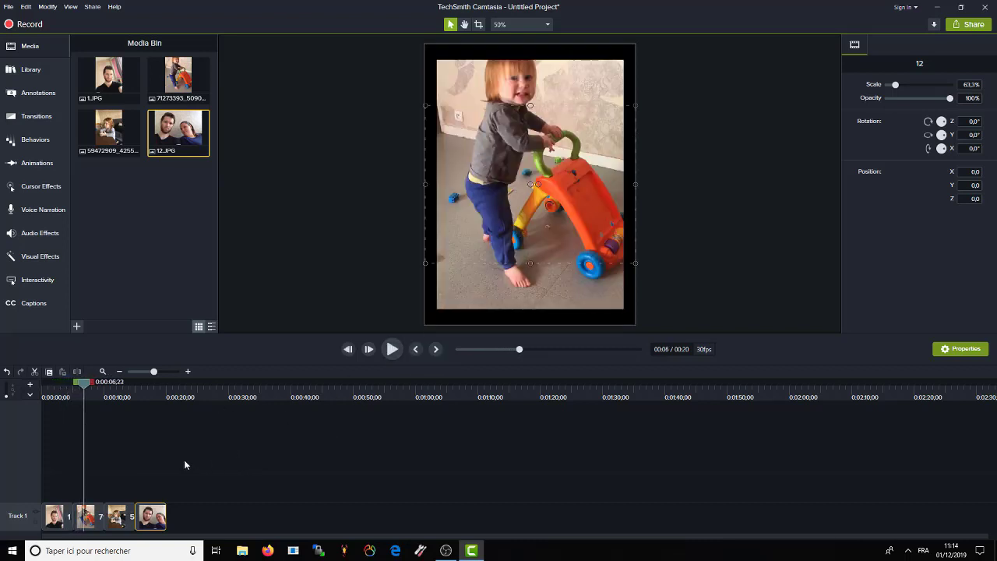
{"action": "left_click", "coordinate": [64, 515]}
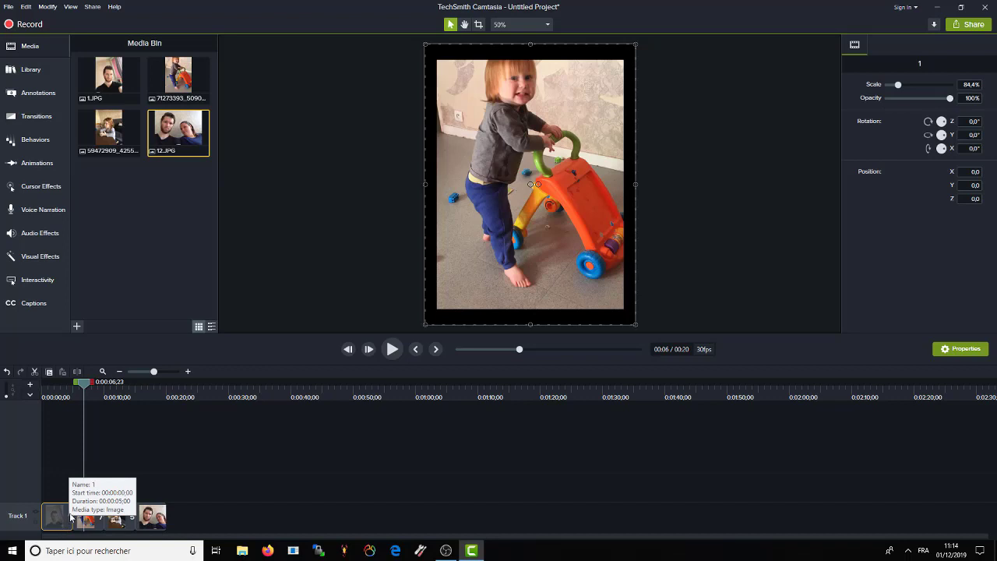
{"action": "left_click_drag", "start_coordinate": [71, 516], "coordinate": [77, 514]}
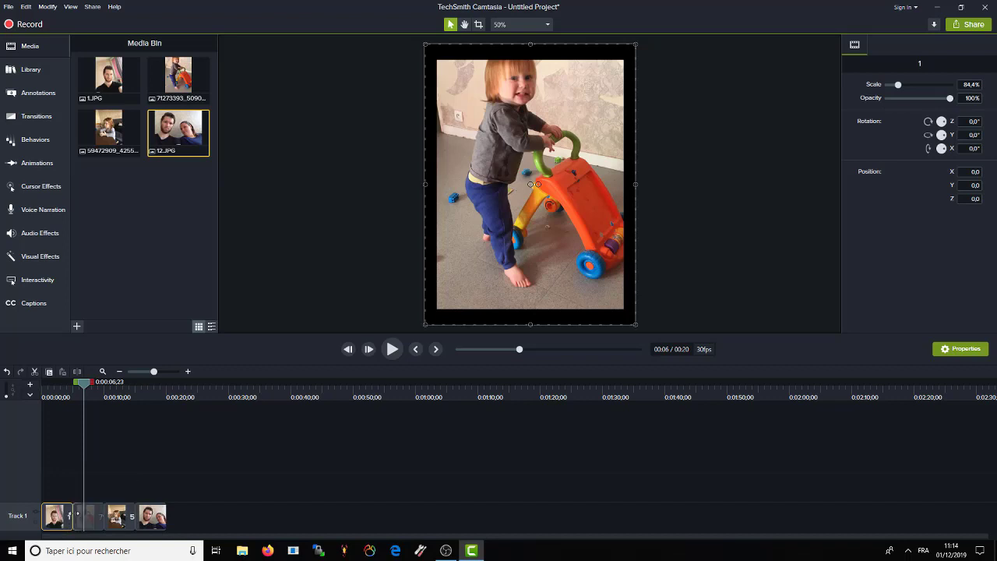
{"action": "left_click_drag", "start_coordinate": [83, 385], "coordinate": [33, 384]}
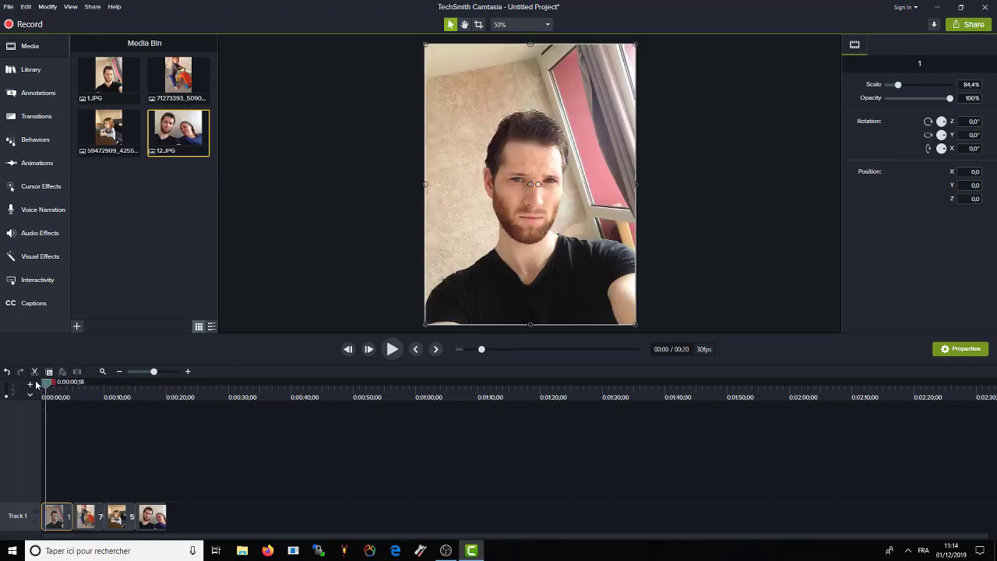
{"action": "left_click", "coordinate": [391, 349]}
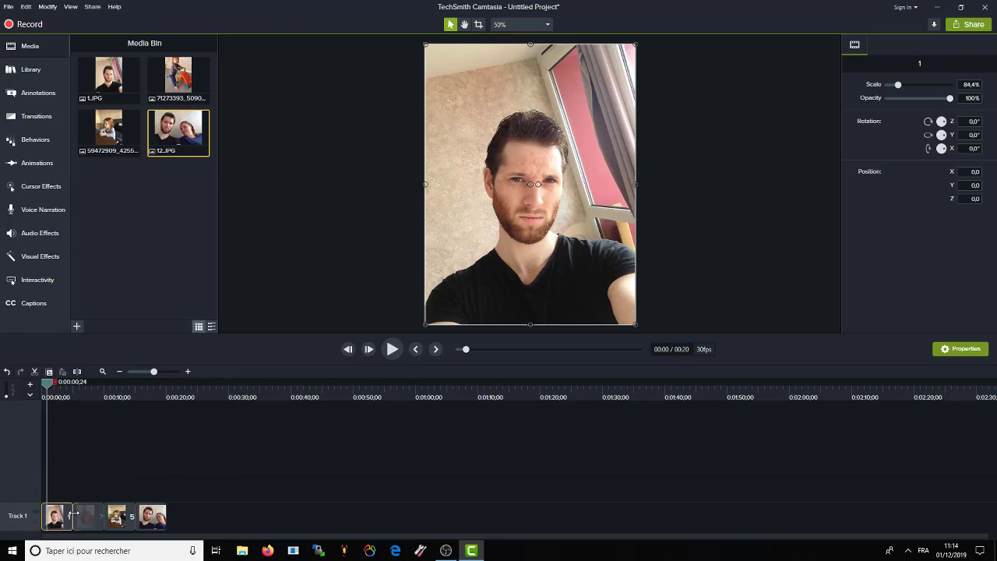
Shorten the photo clips on Track 1 and close the gaps to make a sequence of about 7 seconds, and preview it.
{"action": "mouse_move", "coordinate": [71, 517]}
{"action": "left_mouse_down"}
{"action": "mouse_move", "coordinate": [56, 516]}
{"action": "mouse_move", "coordinate": [88, 517]}
{"action": "mouse_move", "coordinate": [72, 517]}
{"action": "left_mouse_up"}
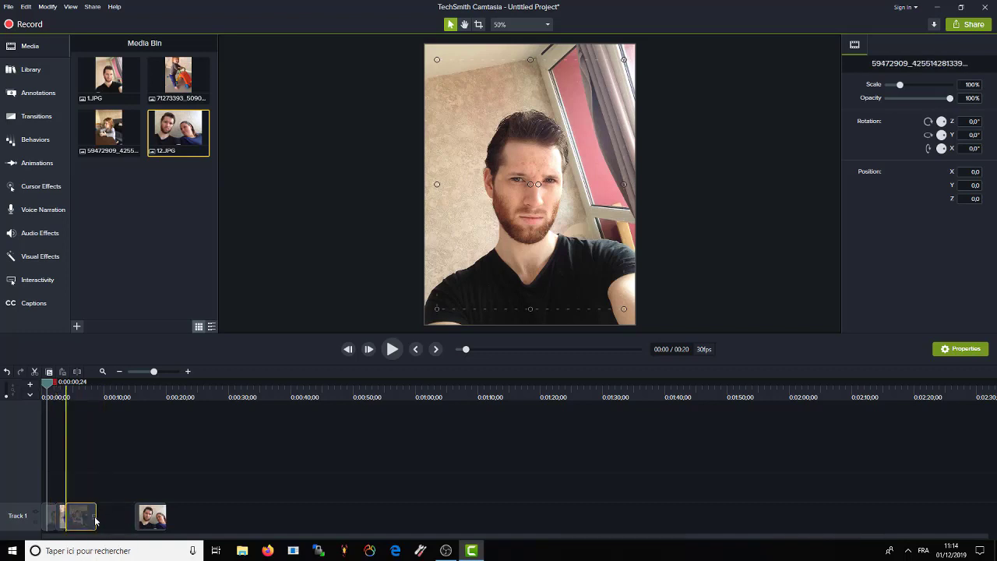
{"action": "left_click_drag", "start_coordinate": [154, 517], "coordinate": [88, 518]}
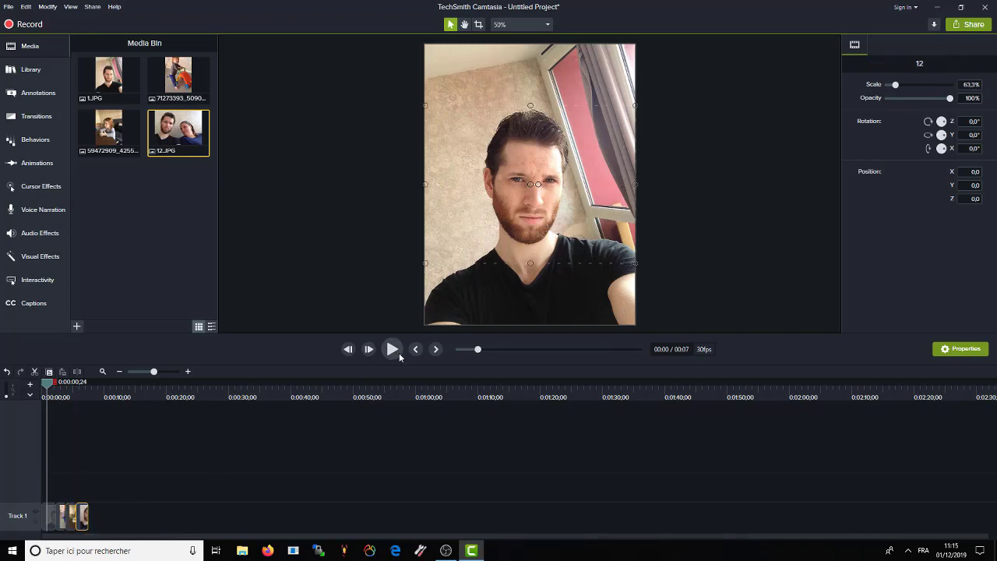
{"action": "left_click", "coordinate": [391, 351]}
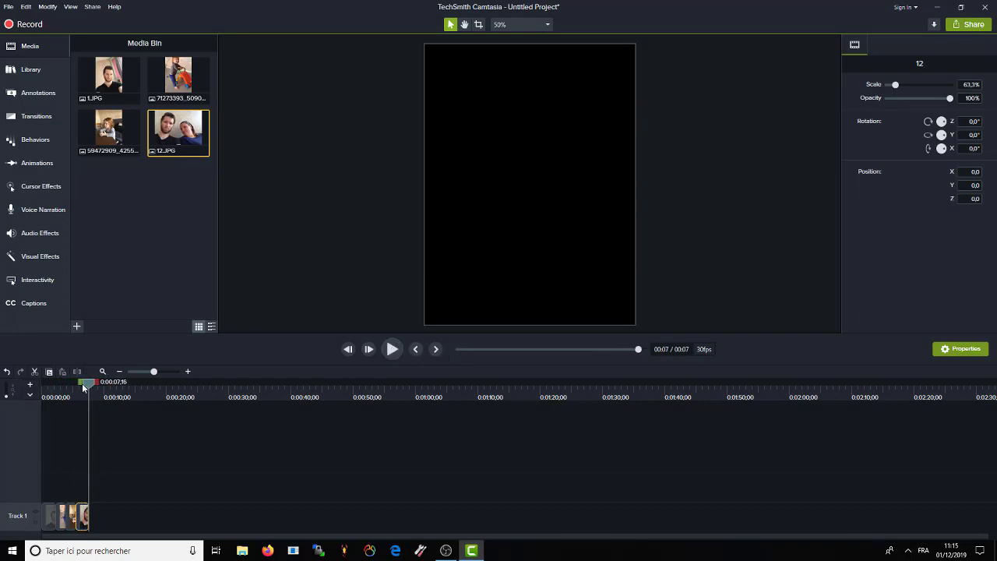
{"action": "left_click_drag", "start_coordinate": [83, 385], "coordinate": [25, 394]}
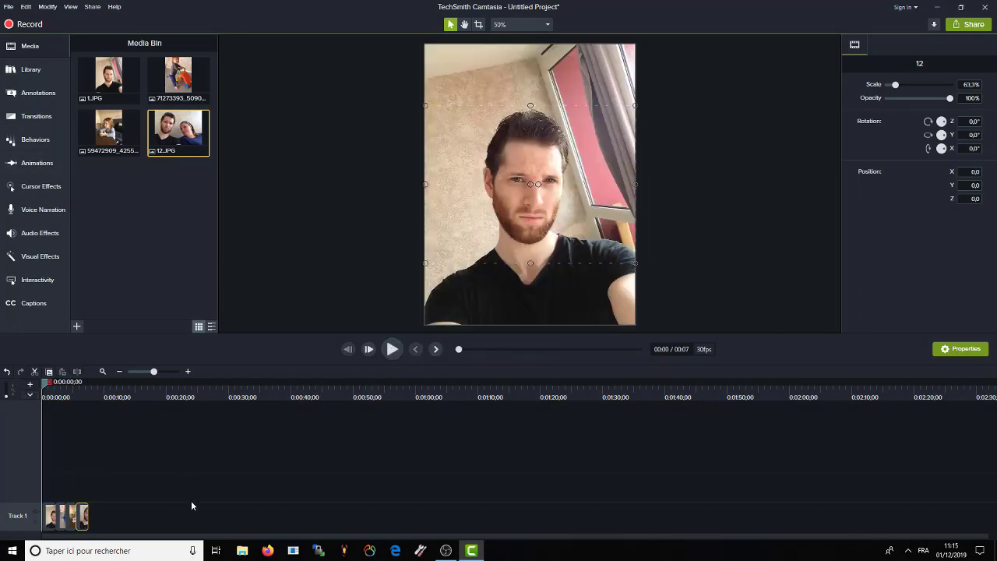
Search the Téléchargements folder in File Explorer for mp3 and add the David Guetta "Say My Name (1 Hour Edition)" track to Camtasia's media bin.
{"action": "left_click", "coordinate": [243, 549]}
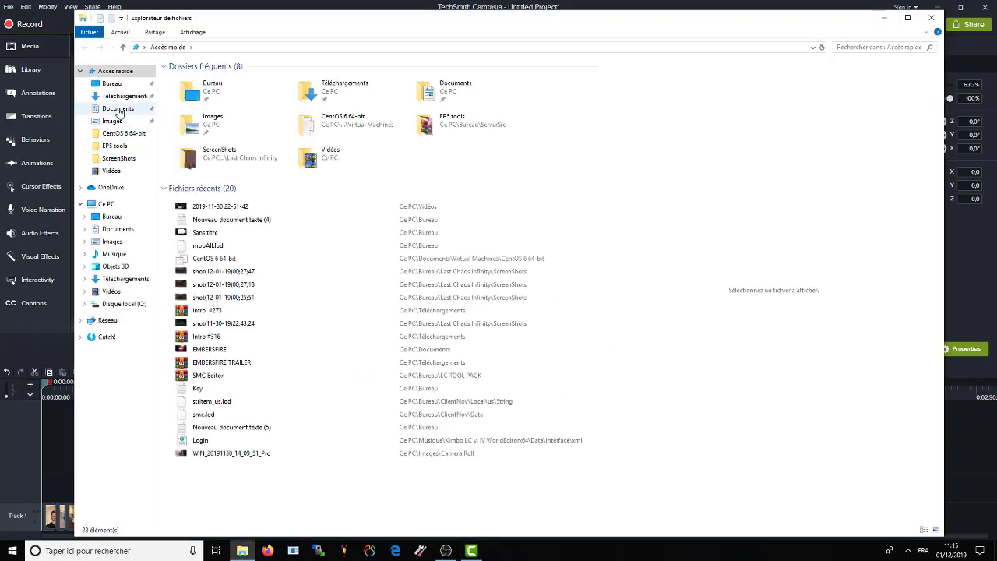
{"action": "left_click", "coordinate": [117, 96]}
{"action": "left_click", "coordinate": [862, 47]}
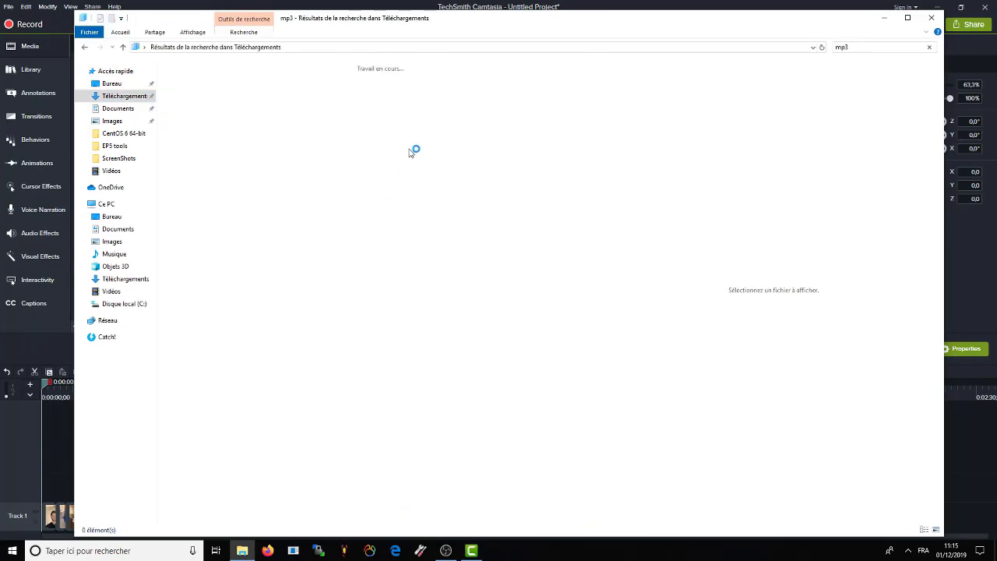
{"action": "left_click_drag", "start_coordinate": [321, 11], "coordinate": [691, 78]}
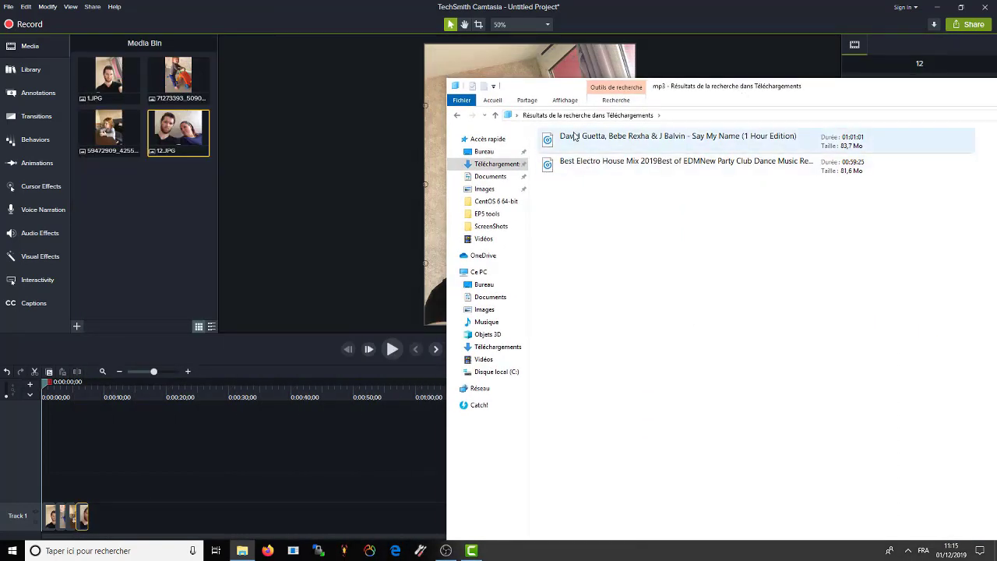
{"action": "left_click_drag", "start_coordinate": [573, 141], "coordinate": [134, 215]}
{"action": "left_click", "coordinate": [113, 190]}
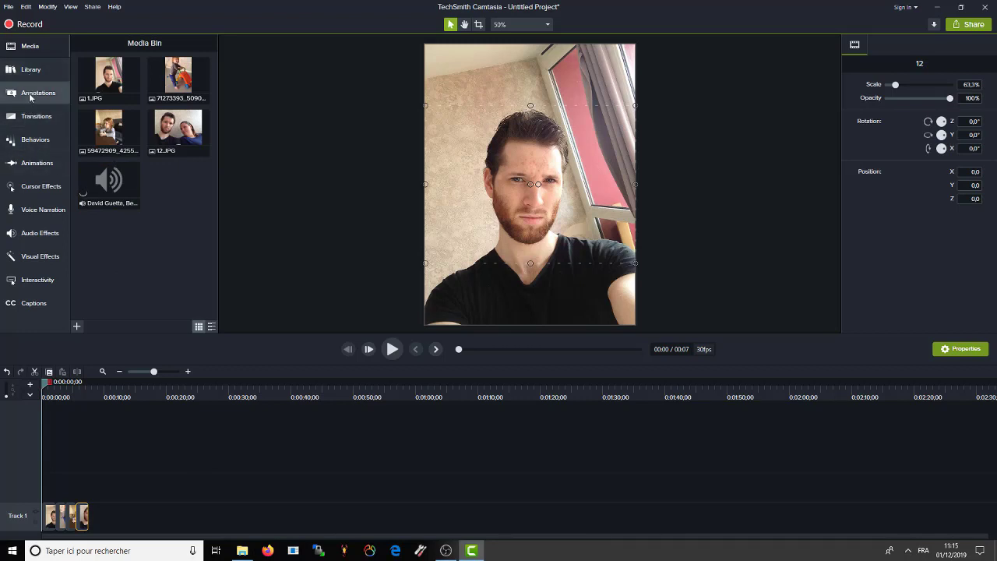
Look through the annotation categories, from callouts and arrows and lines to sketch motion and the remaining types.
{"action": "left_click", "coordinate": [39, 94]}
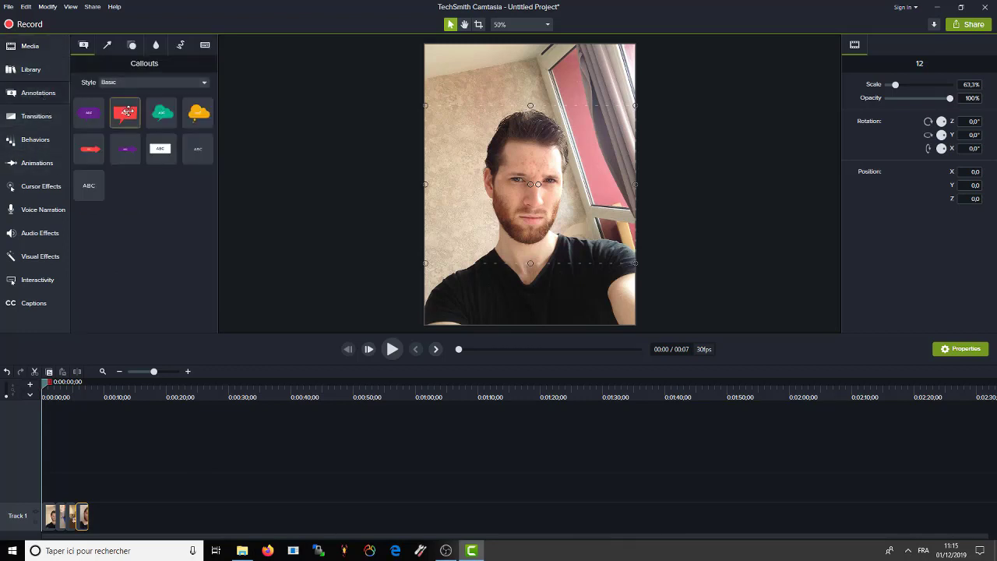
{"action": "left_click", "coordinate": [110, 49]}
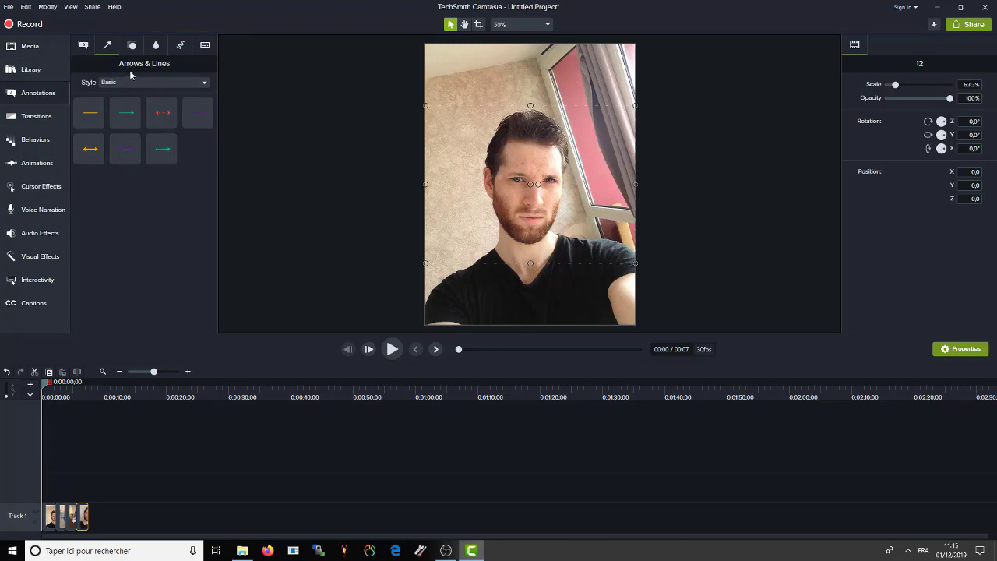
{"action": "left_click_drag", "start_coordinate": [129, 112], "coordinate": [125, 125]}
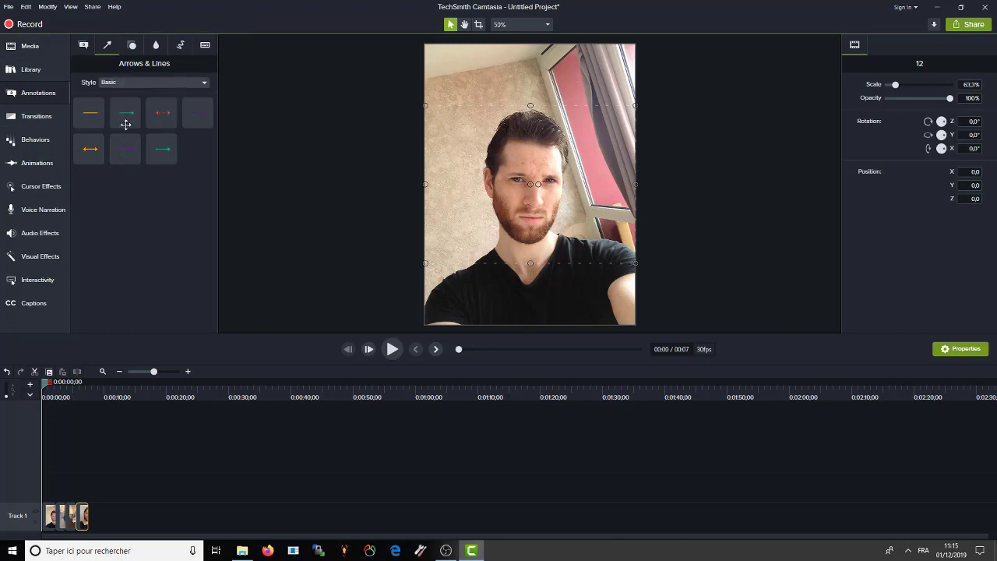
{"action": "left_click", "coordinate": [130, 48]}
{"action": "left_click", "coordinate": [156, 47]}
{"action": "left_click", "coordinate": [178, 48]}
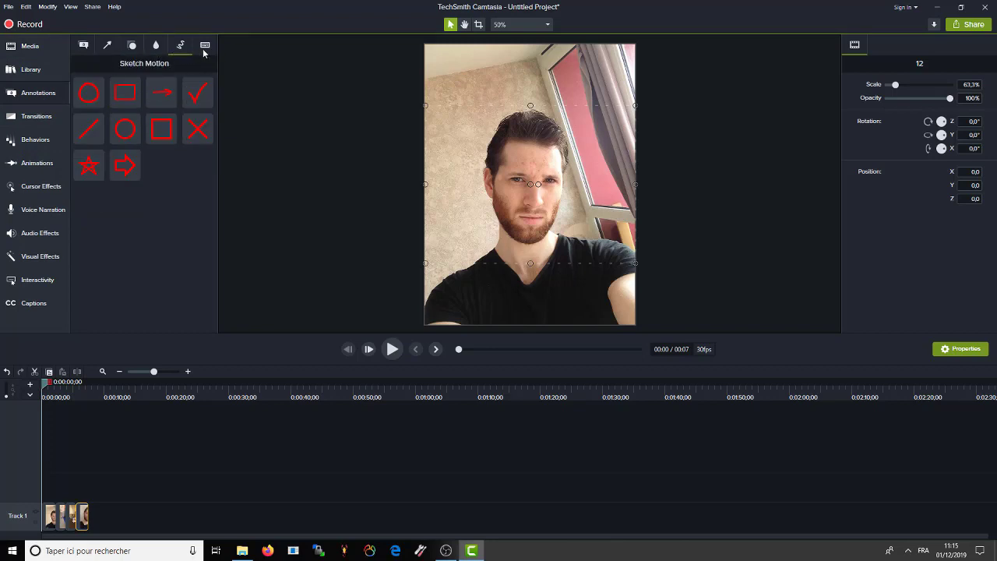
{"action": "left_click", "coordinate": [204, 50]}
{"action": "left_click", "coordinate": [83, 53]}
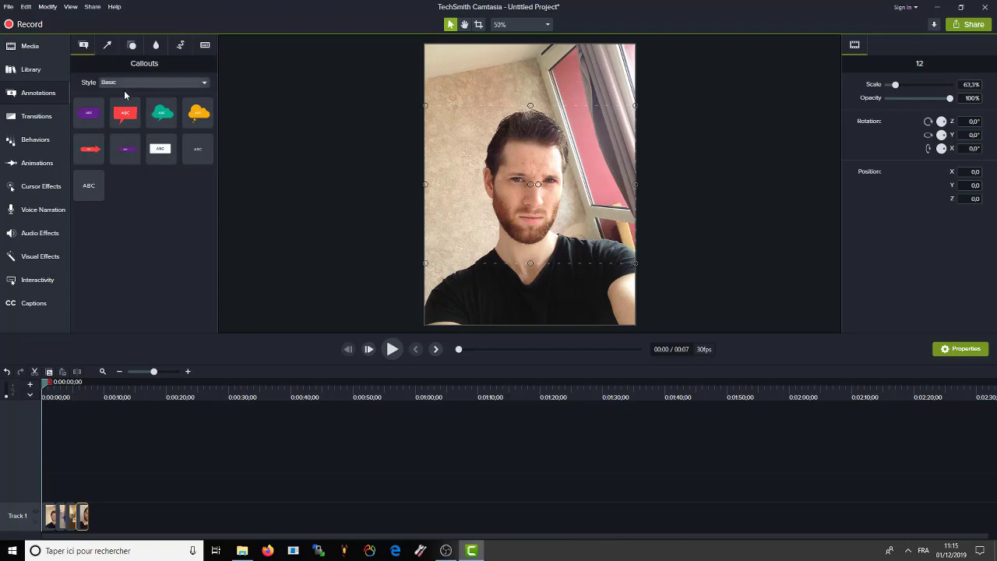
Browse the transitions and apply Radial wipe to the photo 12 clip at the end of Track 1.
{"action": "left_click", "coordinate": [36, 117]}
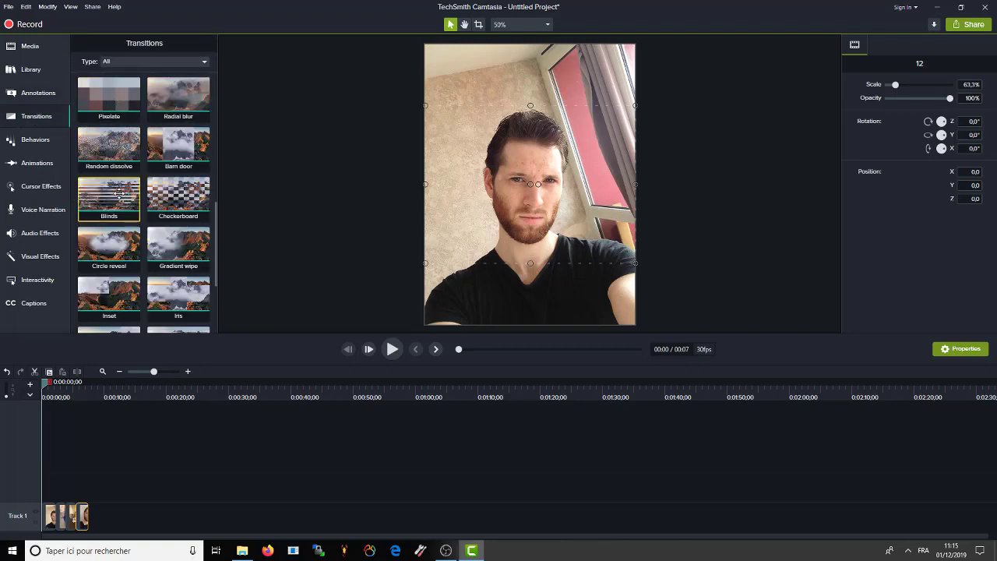
{"action": "scroll", "coordinate": [117, 199], "scroll_direction": "down", "scroll_amount": 1}
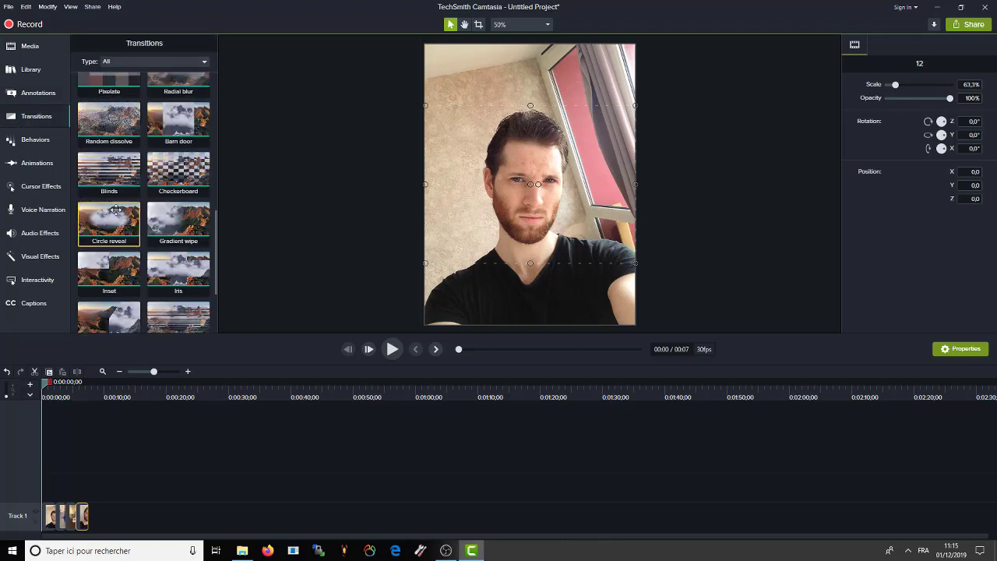
{"action": "scroll", "coordinate": [115, 277], "scroll_direction": "up", "scroll_amount": 2}
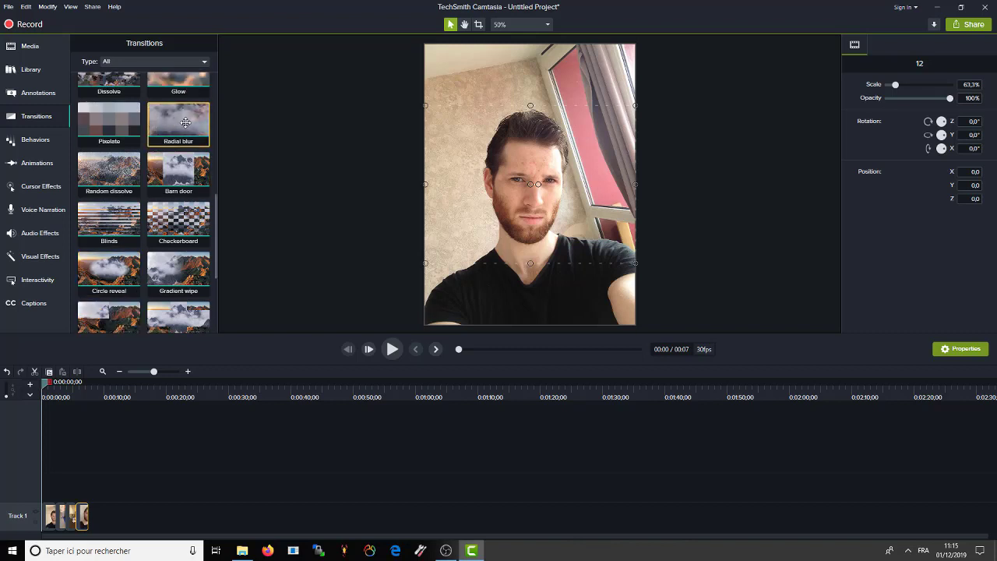
{"action": "scroll", "coordinate": [188, 179], "scroll_direction": "down", "scroll_amount": 2}
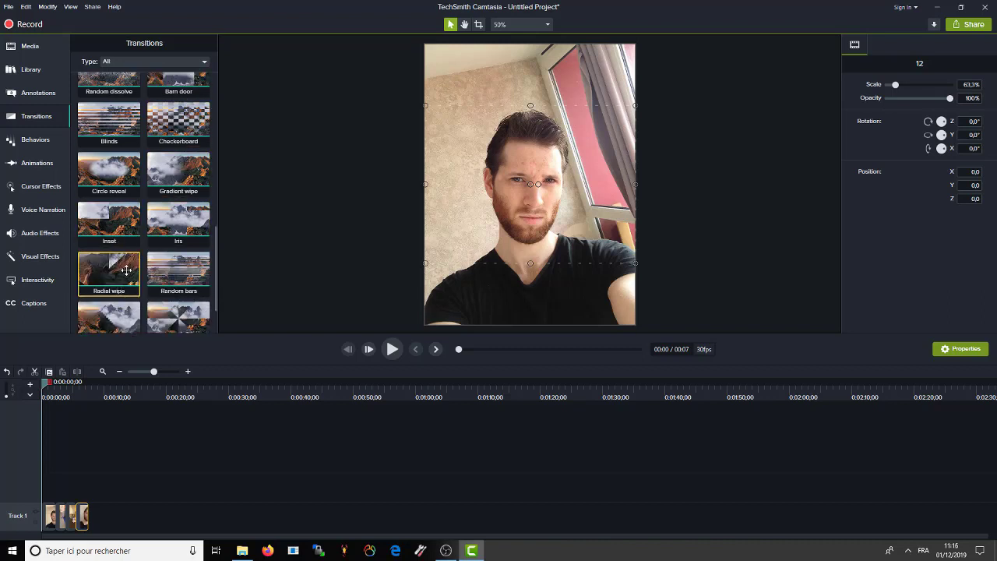
{"action": "left_click_drag", "start_coordinate": [122, 282], "coordinate": [71, 487]}
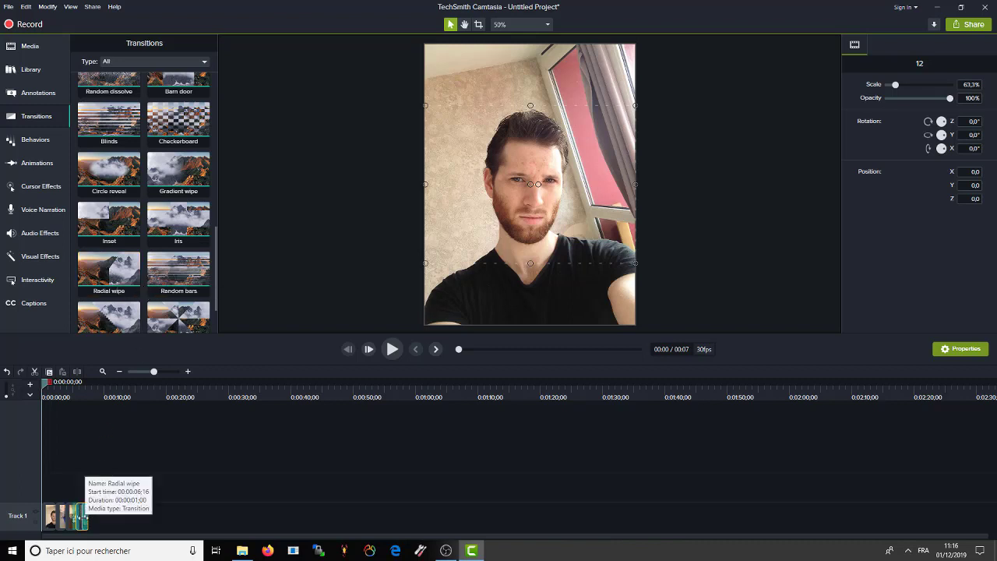
{"action": "right_click", "coordinate": [116, 277]}
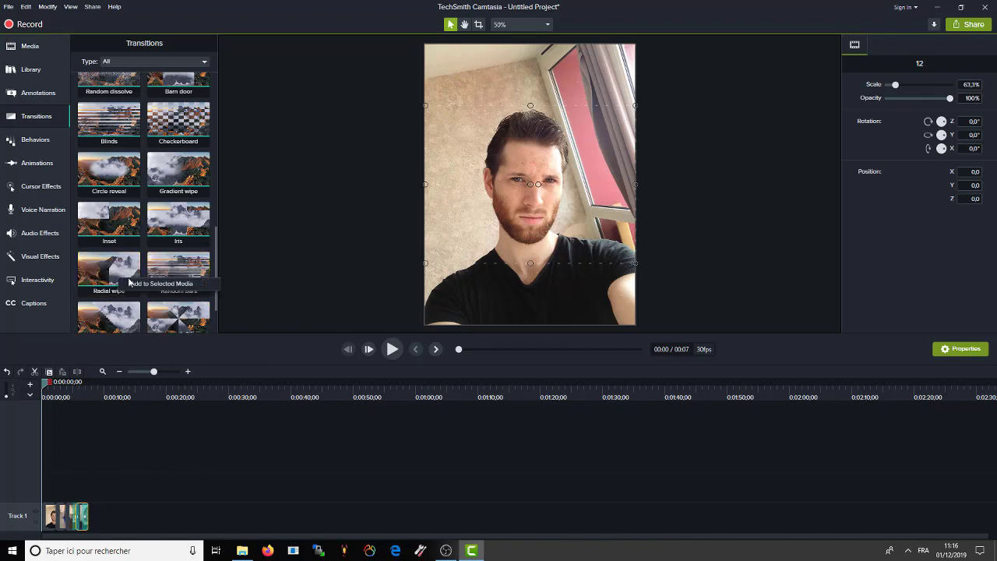
Apply the Wheel transition to the photo 1 clip at the start of Track 1.
{"action": "left_click", "coordinate": [71, 519]}
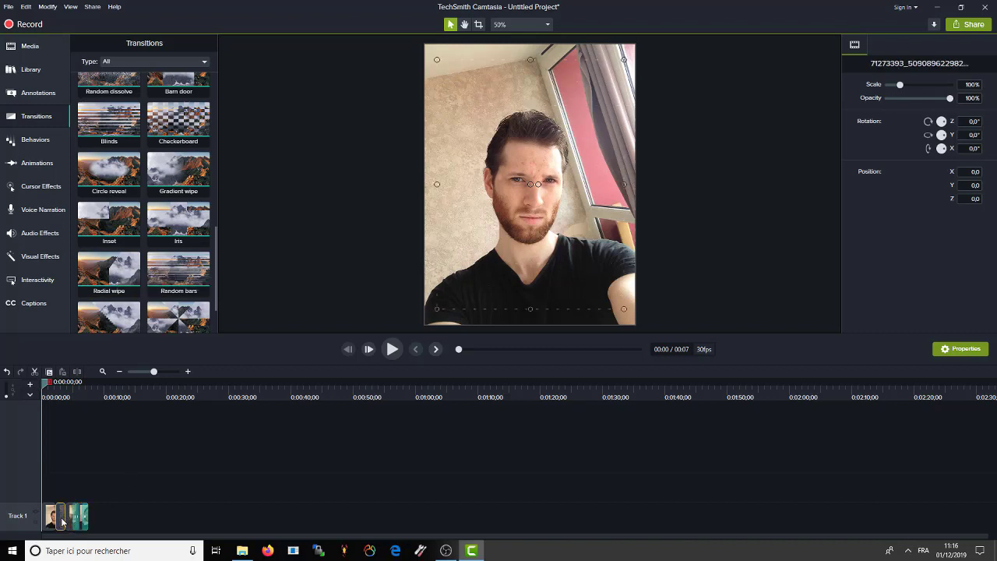
{"action": "left_click", "coordinate": [51, 521]}
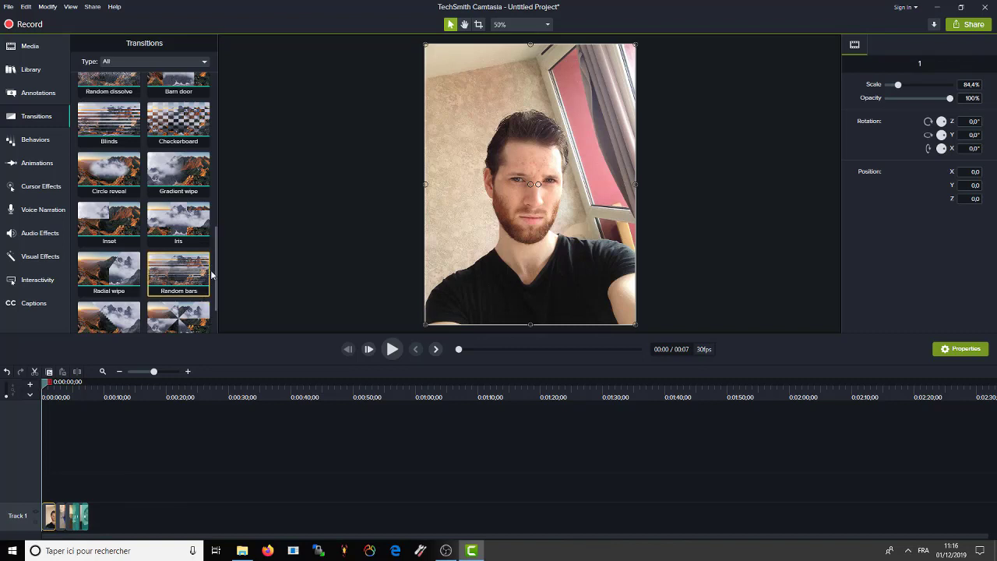
{"action": "scroll", "coordinate": [207, 279], "scroll_direction": "down", "scroll_amount": 1}
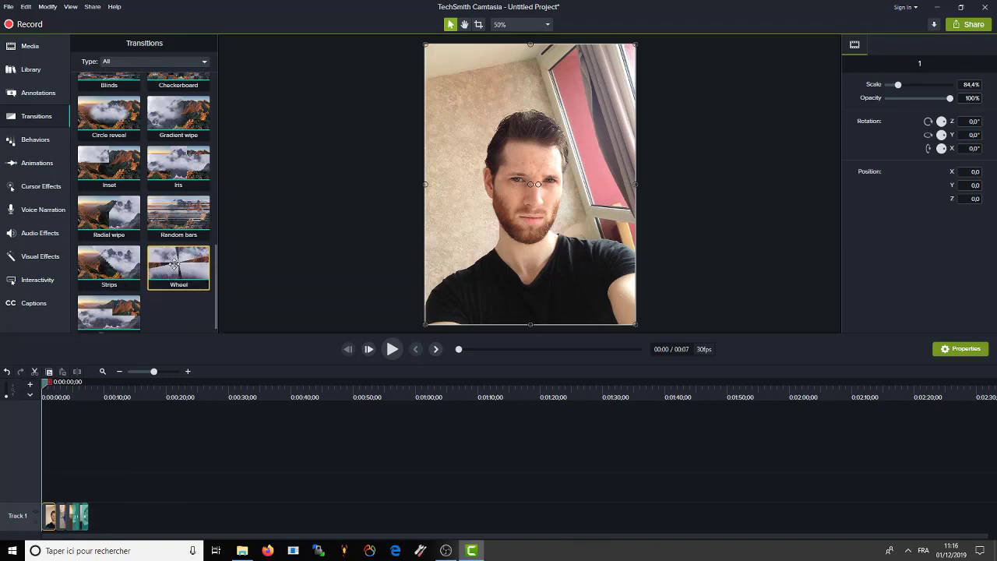
{"action": "right_click", "coordinate": [185, 272]}
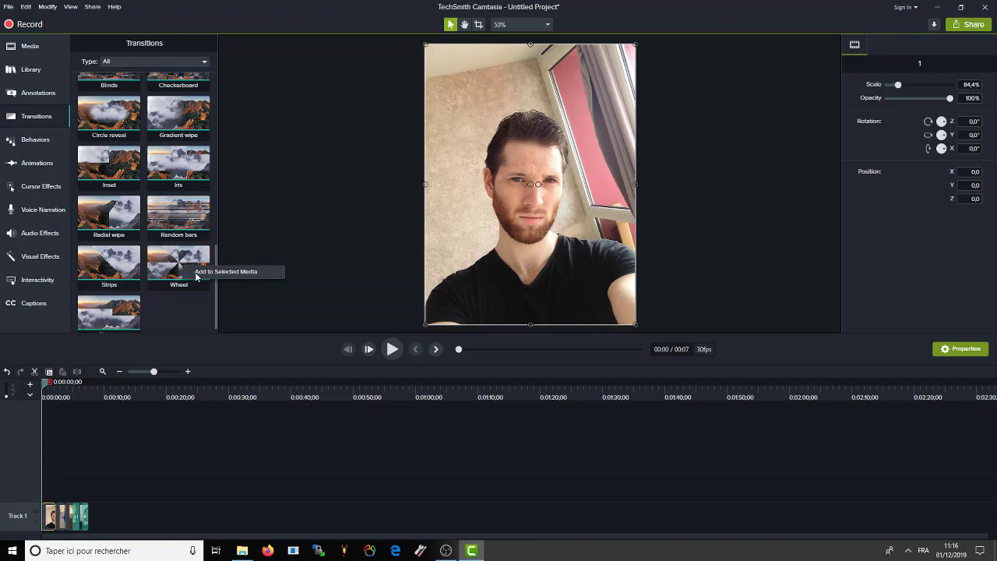
{"action": "left_click", "coordinate": [218, 271]}
Apply the Dissolve transition to the second photo clip on Track 1.
{"action": "left_click", "coordinate": [62, 512]}
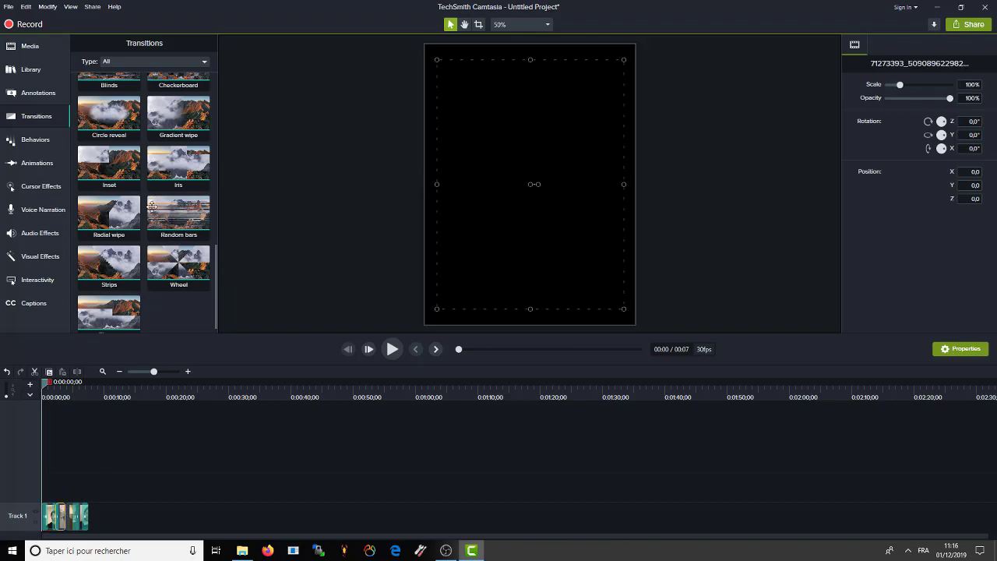
{"action": "scroll", "coordinate": [213, 288], "scroll_direction": "down", "scroll_amount": 1}
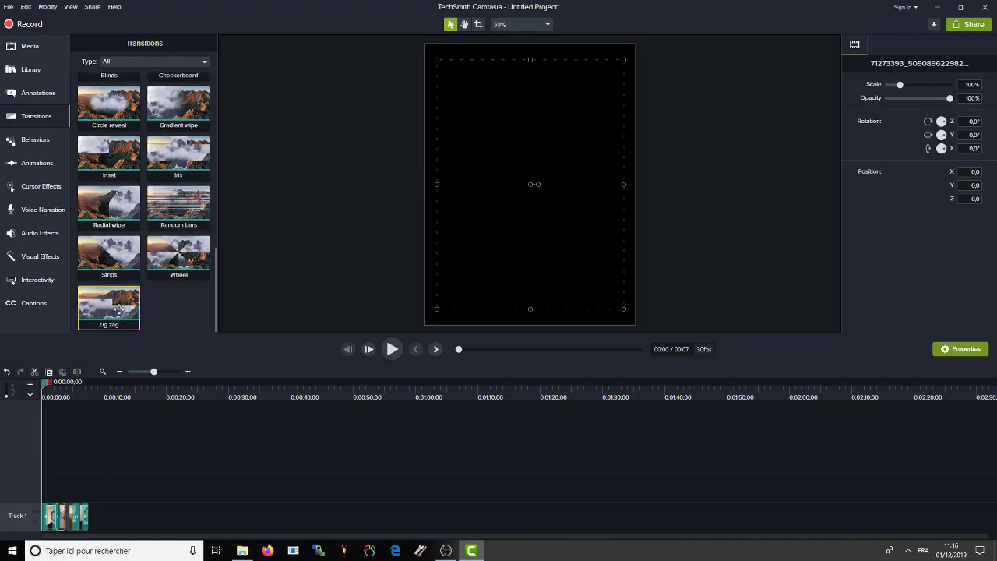
{"action": "scroll", "coordinate": [117, 305], "scroll_direction": "up", "scroll_amount": 5}
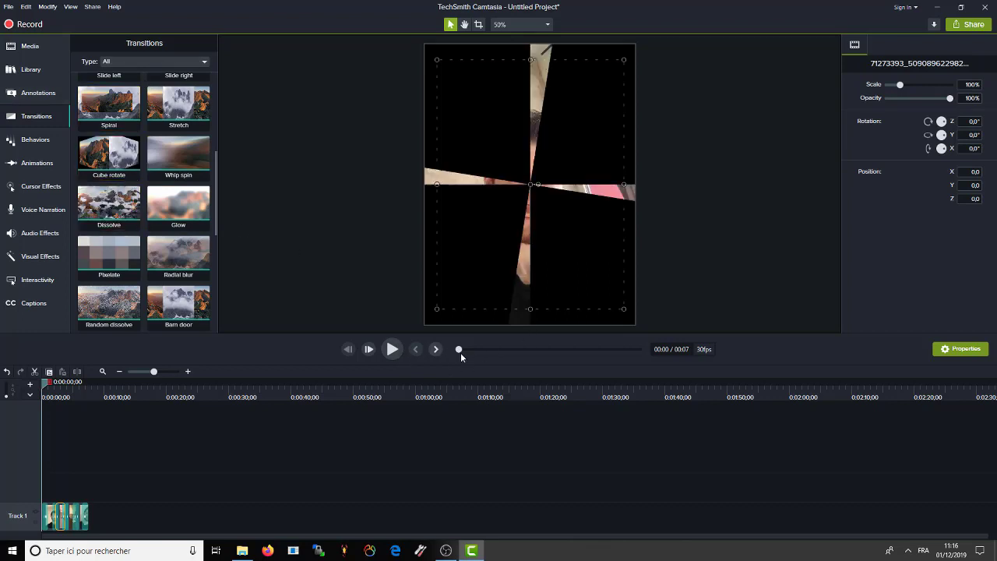
Play the slideshow from the beginning to check the transitions and how the photos fit the canvas.
{"action": "left_click", "coordinate": [392, 349]}
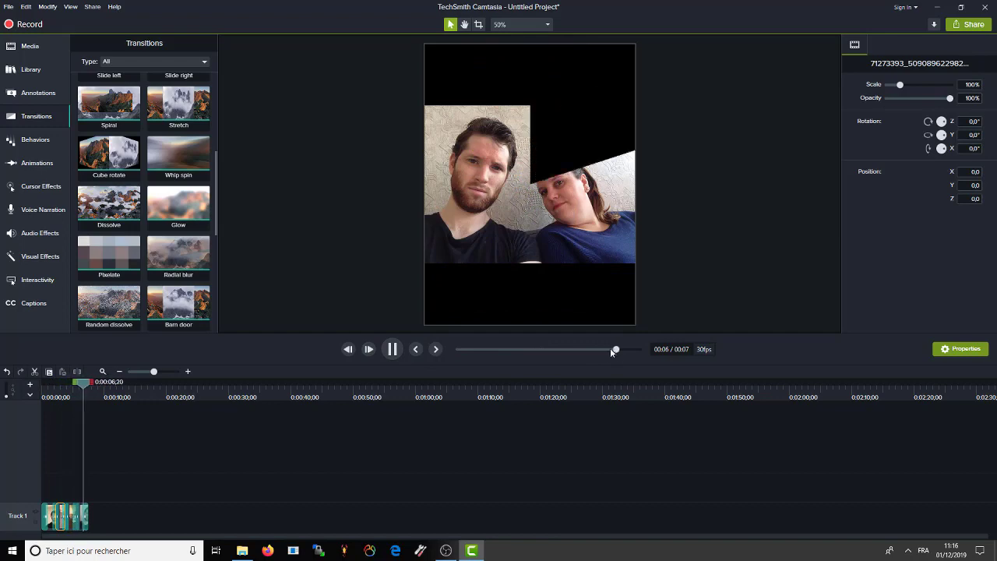
{"action": "left_click_drag", "start_coordinate": [614, 348], "coordinate": [454, 351]}
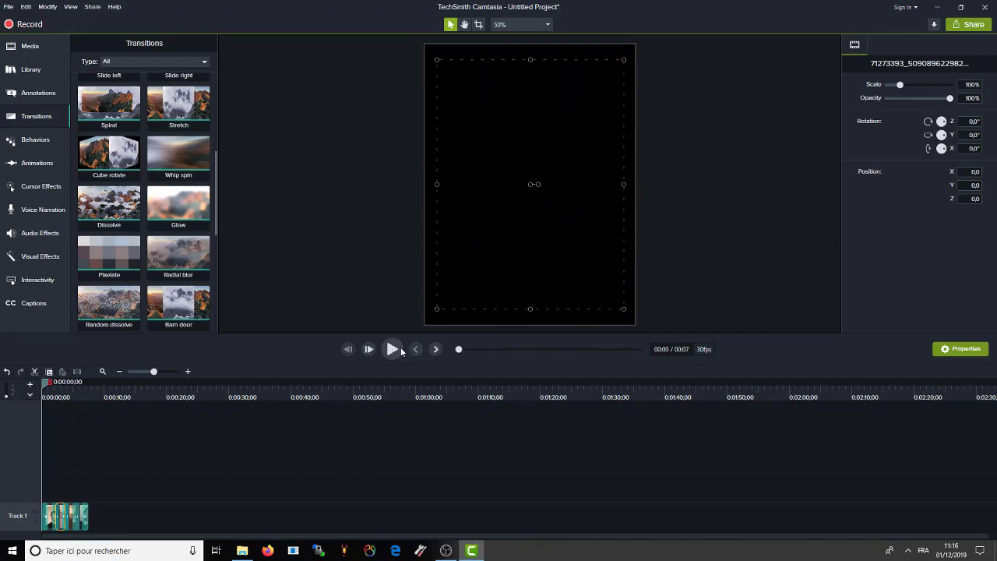
{"action": "left_click", "coordinate": [389, 351]}
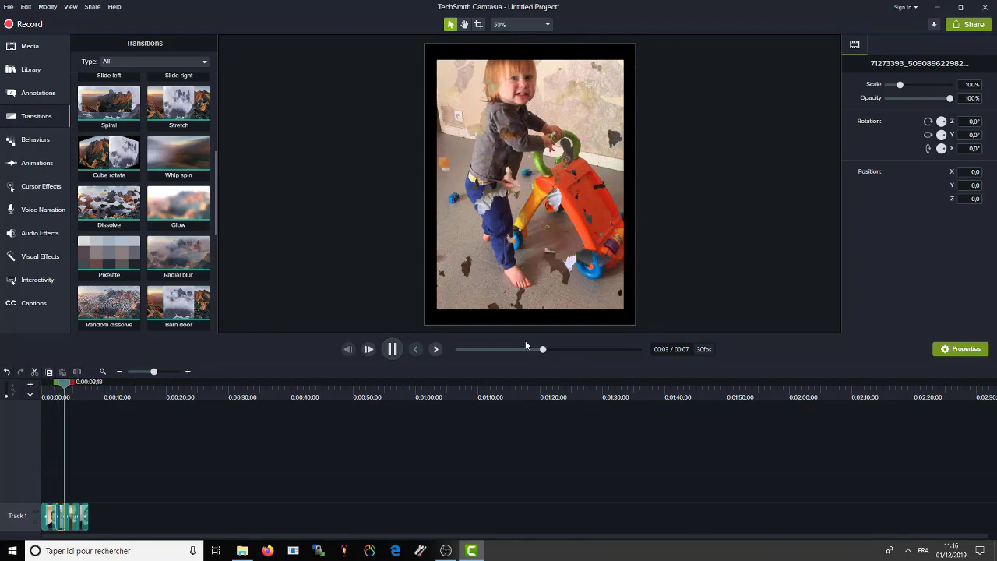
{"action": "left_click", "coordinate": [392, 349]}
Enlarge the third photo, the child at the table, to about 114.8% scale so it fills the canvas.
{"action": "left_click", "coordinate": [544, 176]}
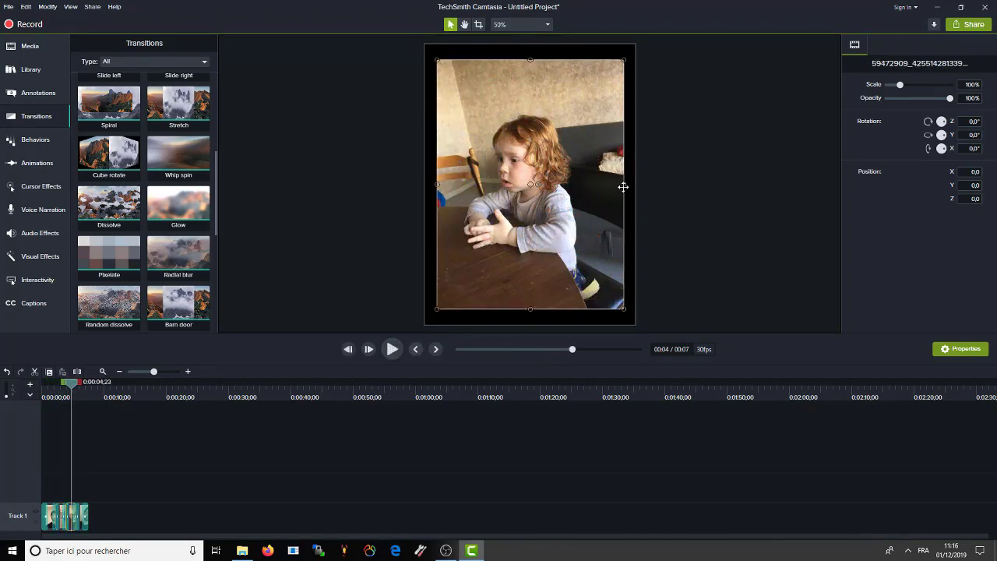
{"action": "left_click_drag", "start_coordinate": [624, 187], "coordinate": [636, 187]}
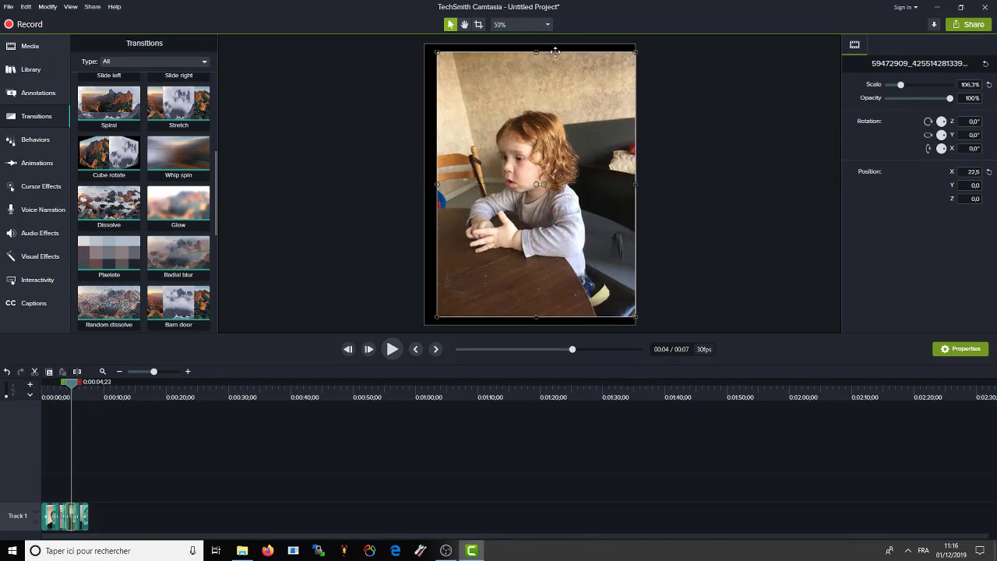
{"action": "left_click_drag", "start_coordinate": [536, 53], "coordinate": [536, 44]}
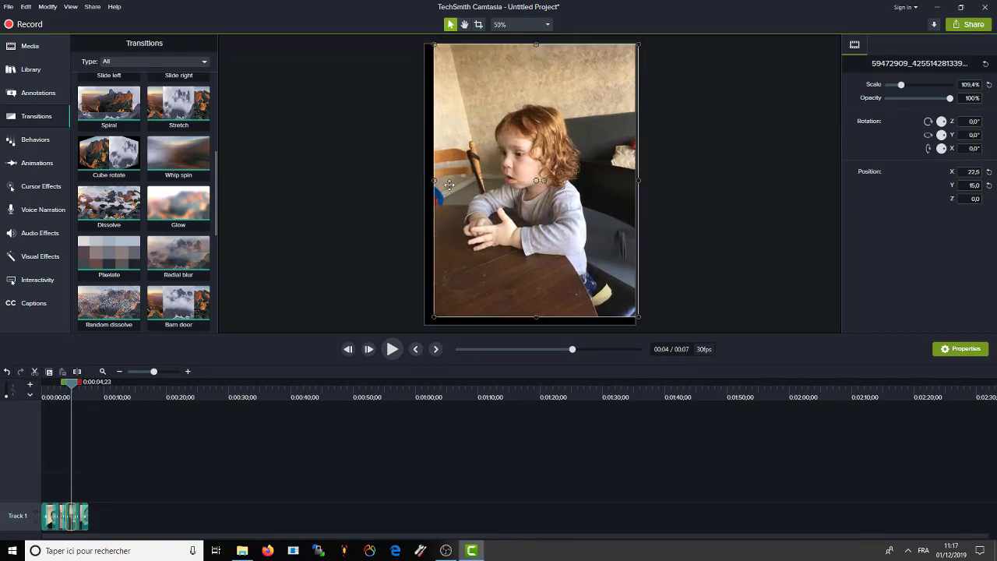
{"action": "left_click_drag", "start_coordinate": [432, 180], "coordinate": [425, 180]}
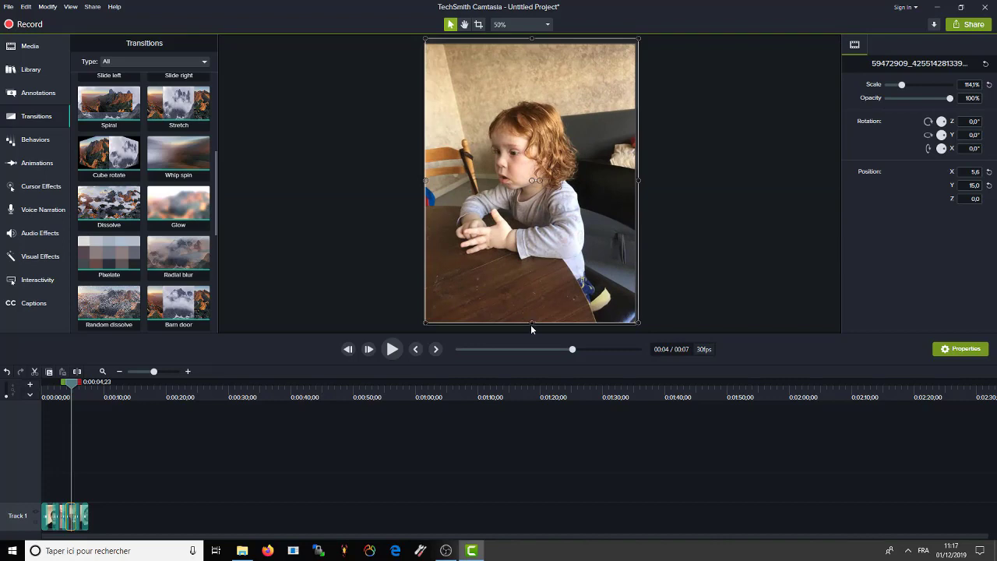
{"action": "left_click_drag", "start_coordinate": [530, 323], "coordinate": [540, 350]}
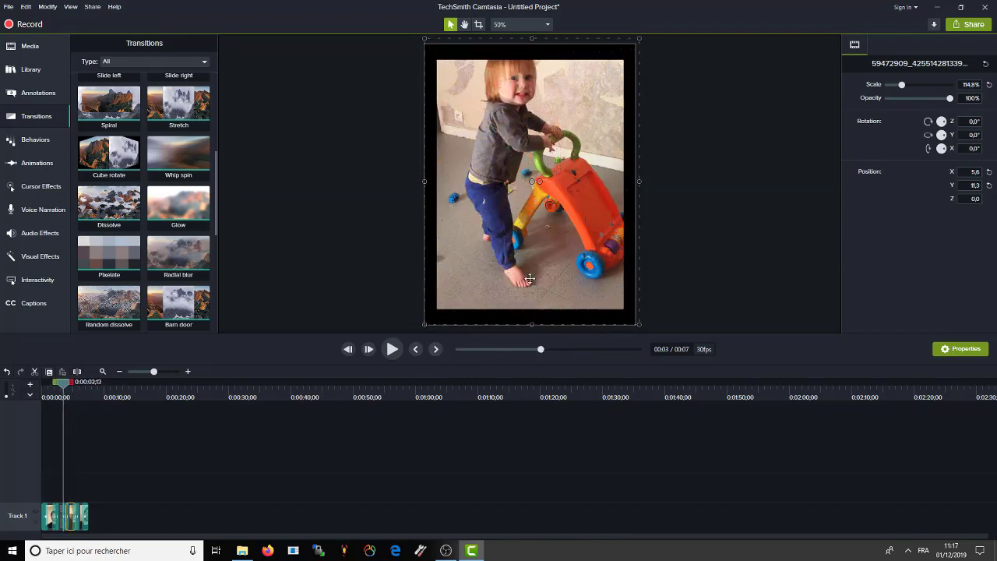
Enlarge the second photo, the child with the orange walker, to 112.5% scale so it fills the canvas.
{"action": "left_click", "coordinate": [537, 72]}
{"action": "left_click_drag", "start_coordinate": [530, 58], "coordinate": [530, 44]}
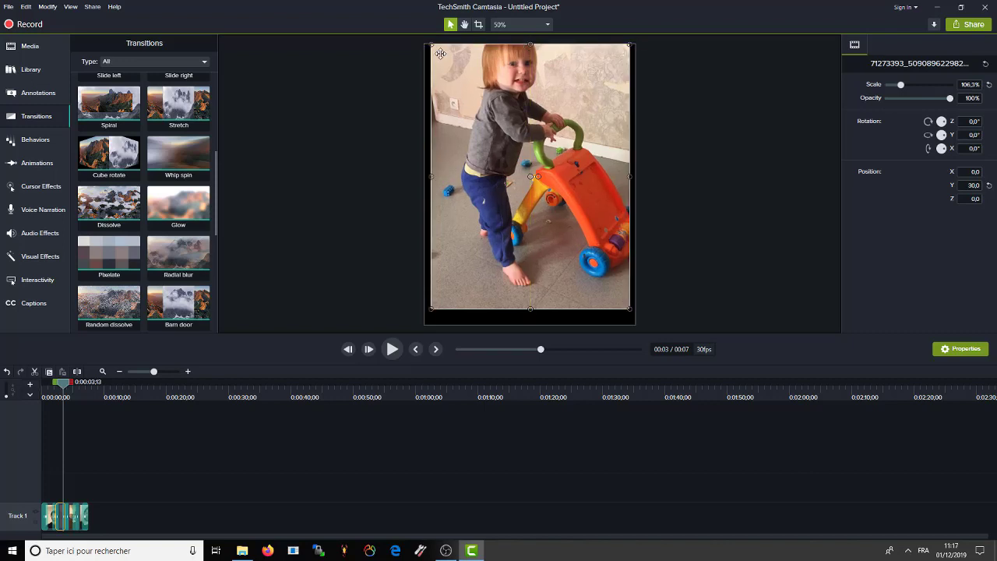
{"action": "left_click_drag", "start_coordinate": [530, 310], "coordinate": [612, 367]}
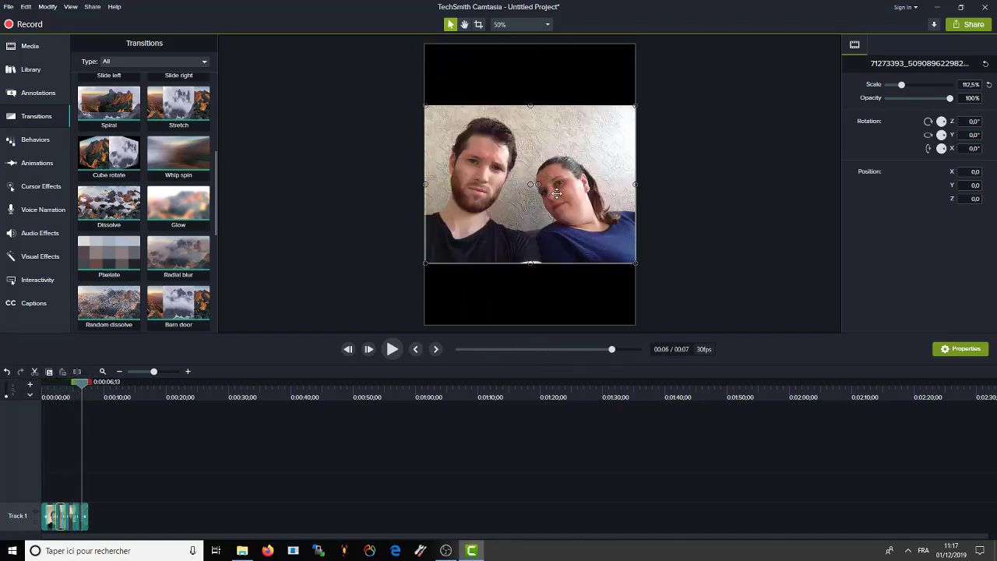
Enlarge photo 12 upward to the canvas's upper edge at about 87.9% scale, and preview the slideshow from the beginning.
{"action": "left_click", "coordinate": [629, 185]}
{"action": "left_click_drag", "start_coordinate": [529, 106], "coordinate": [539, 48]}
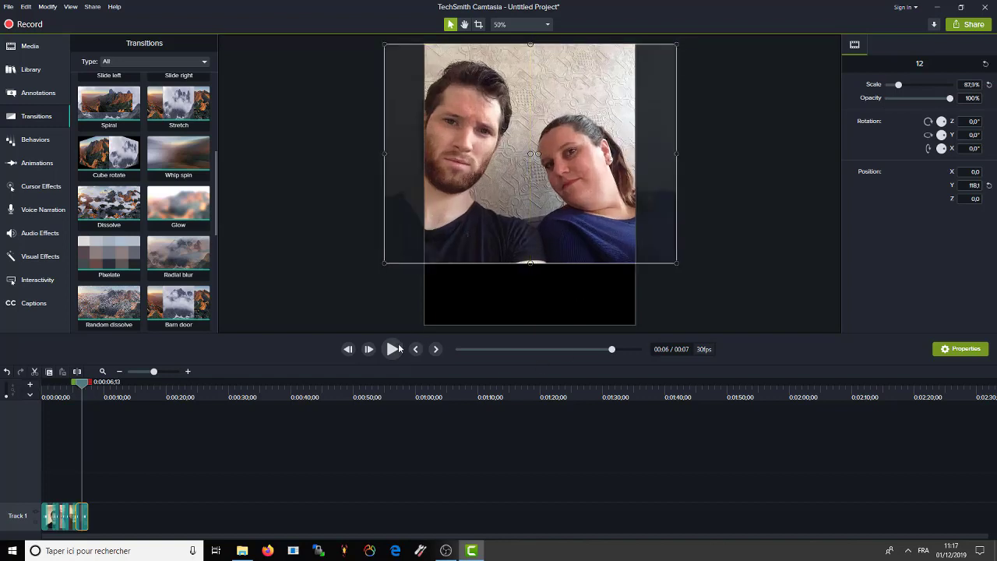
{"action": "left_click", "coordinate": [393, 348]}
{"action": "left_click", "coordinate": [349, 349]}
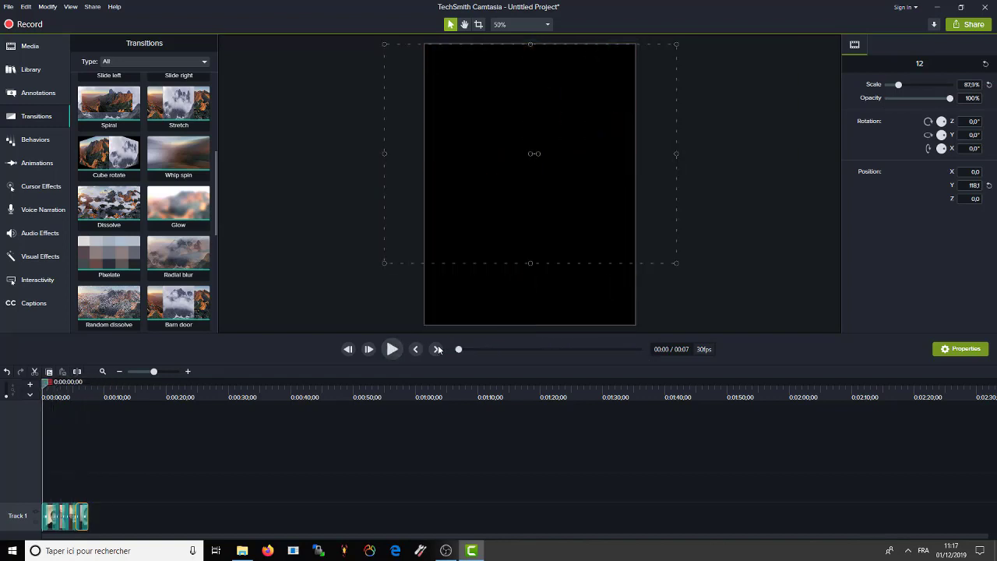
{"action": "left_click", "coordinate": [388, 353]}
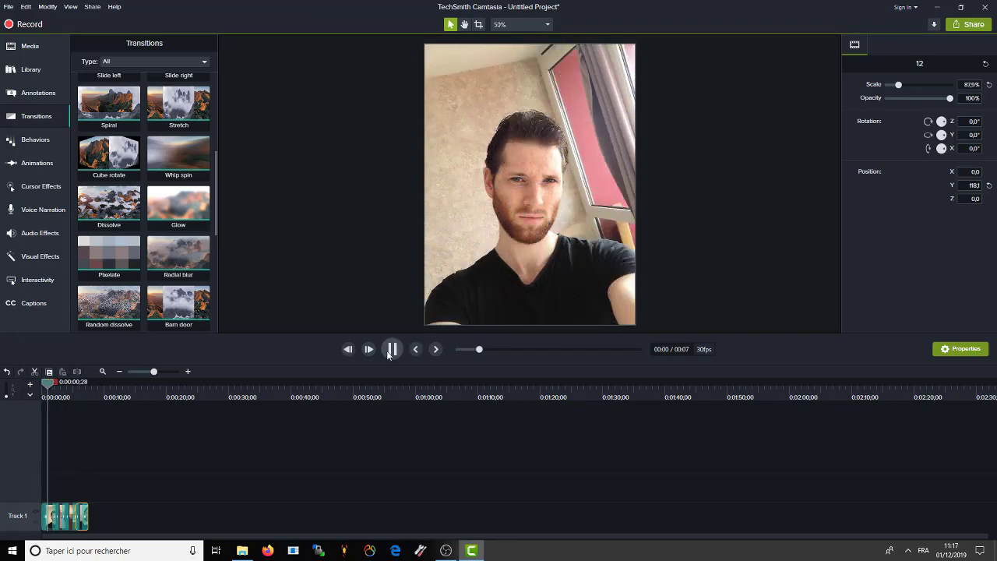
{"action": "left_click", "coordinate": [389, 353]}
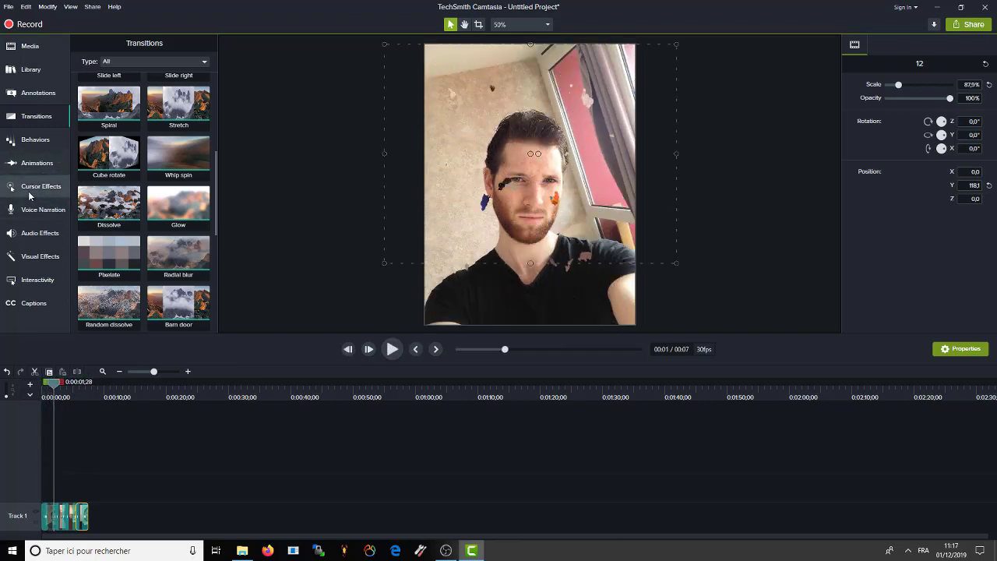
Browse the effect categories and try the Color Adjustment visual effect on the photo 12 clip.
{"action": "left_click", "coordinate": [38, 190]}
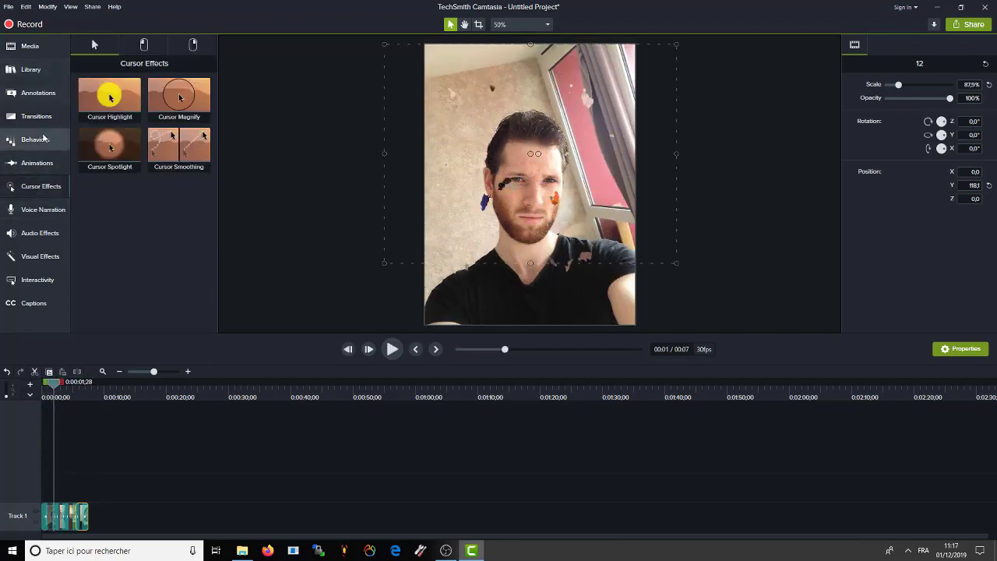
{"action": "left_click", "coordinate": [26, 118]}
{"action": "left_click", "coordinate": [41, 97]}
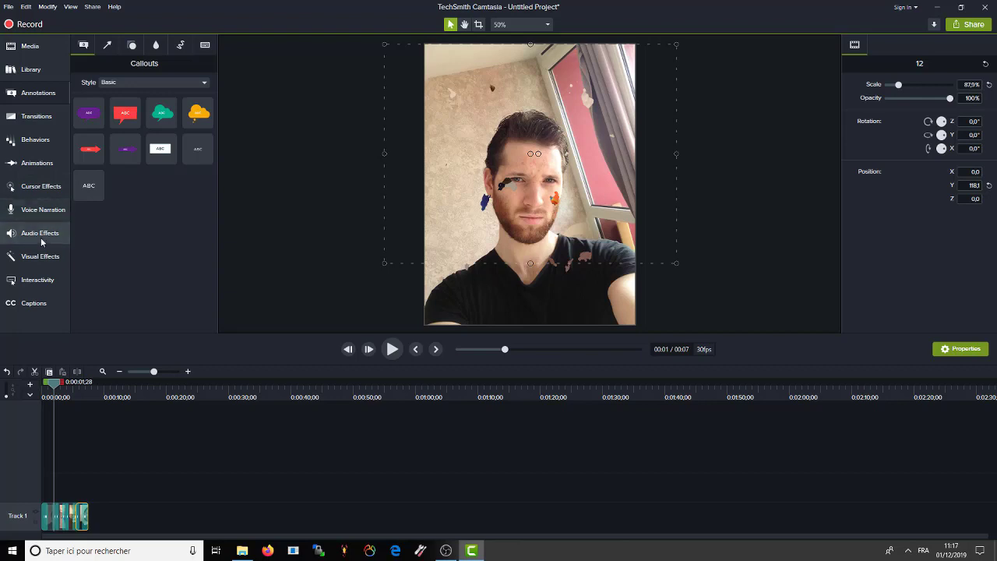
{"action": "left_click", "coordinate": [39, 265]}
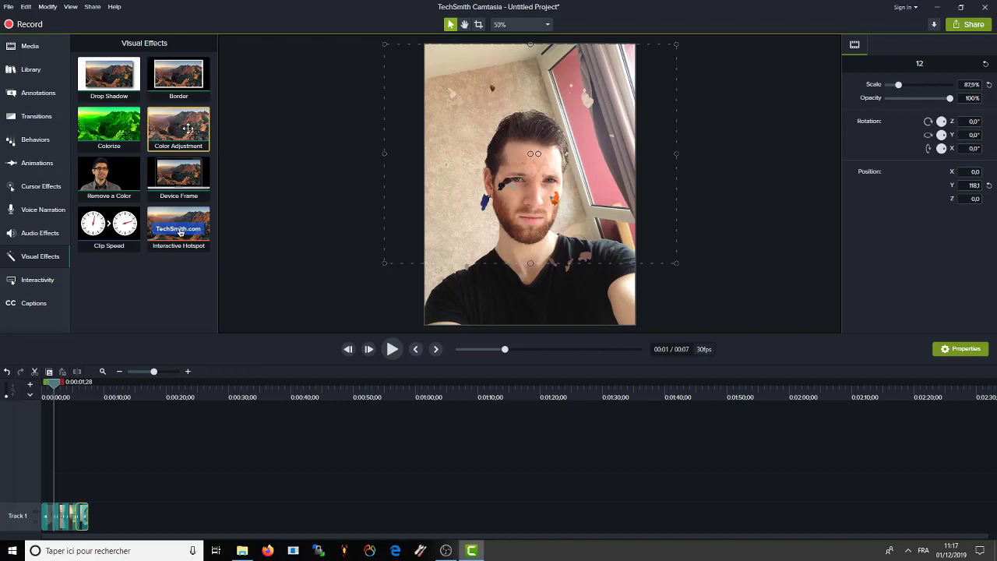
{"action": "left_click_drag", "start_coordinate": [180, 134], "coordinate": [67, 517]}
{"action": "left_click", "coordinate": [391, 349]}
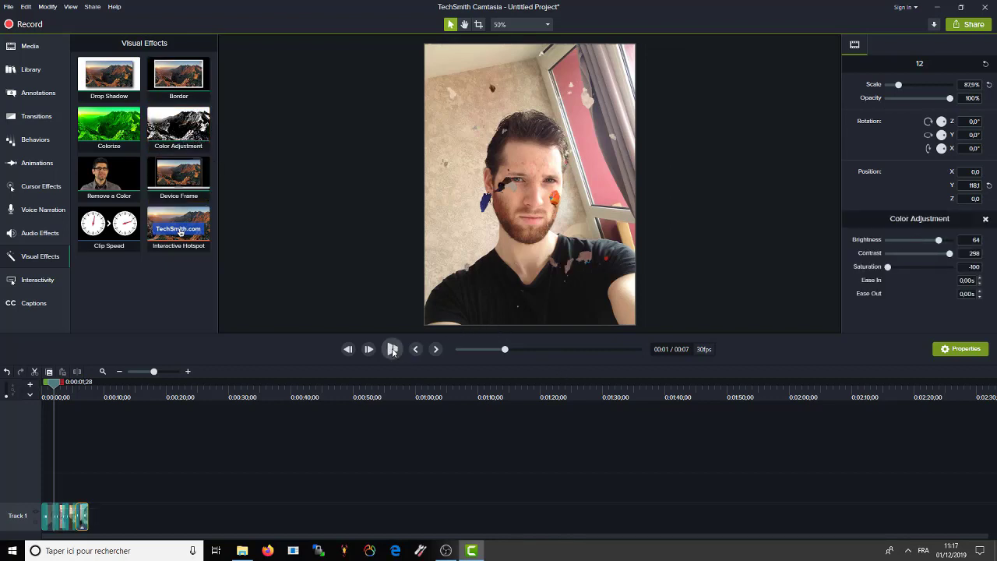
{"action": "left_click", "coordinate": [393, 350]}
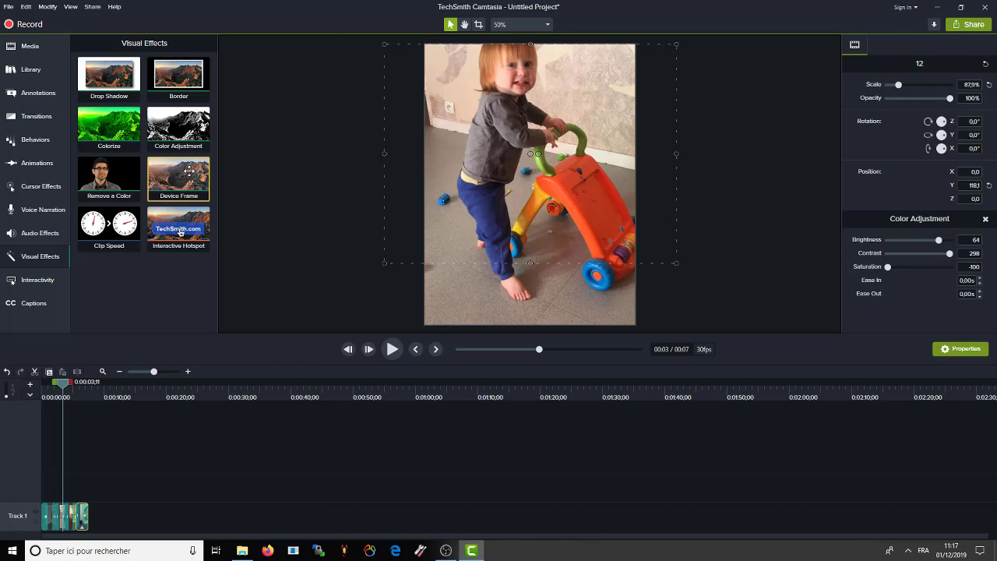
Add the Colorize visual effect to the photo 12 clip and preview the slideshow from the beginning.
{"action": "left_click", "coordinate": [148, 133]}
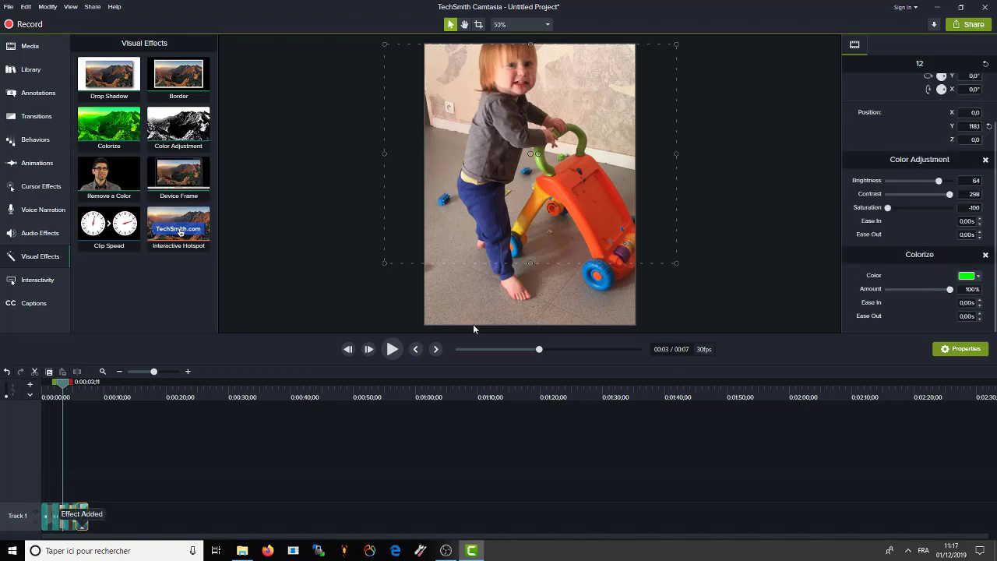
{"action": "left_click_drag", "start_coordinate": [540, 351], "coordinate": [420, 352]}
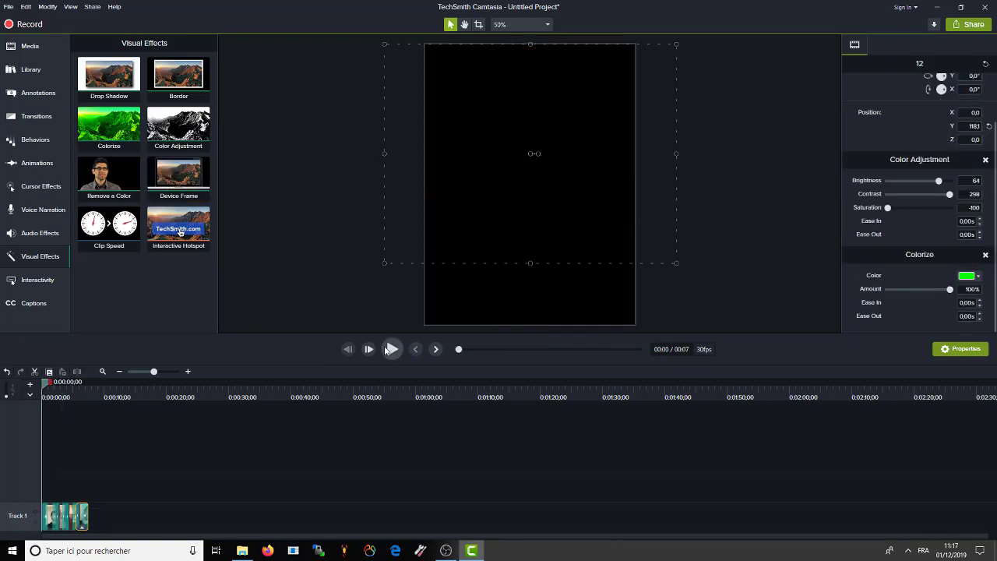
{"action": "left_click", "coordinate": [388, 349]}
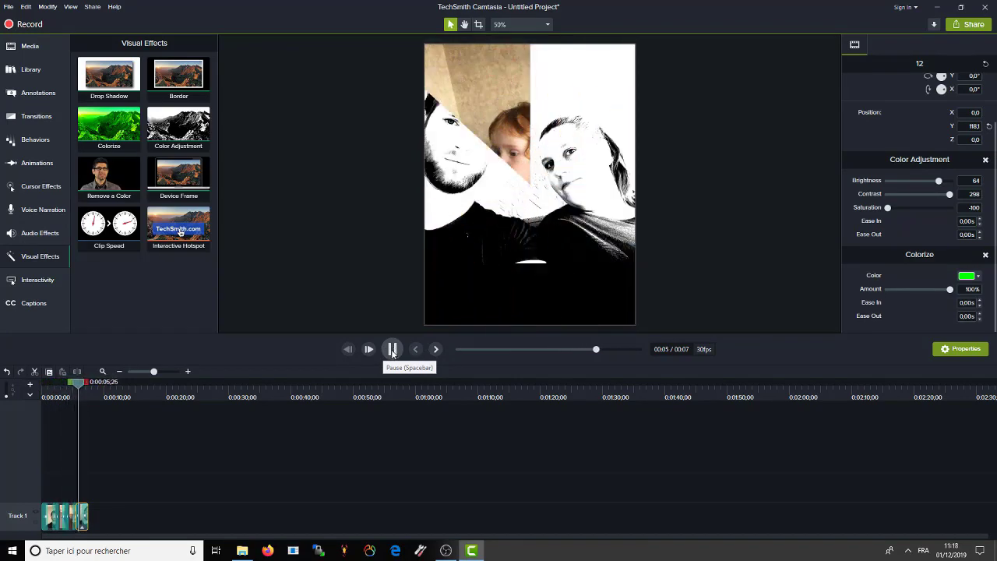
{"action": "left_click", "coordinate": [392, 349]}
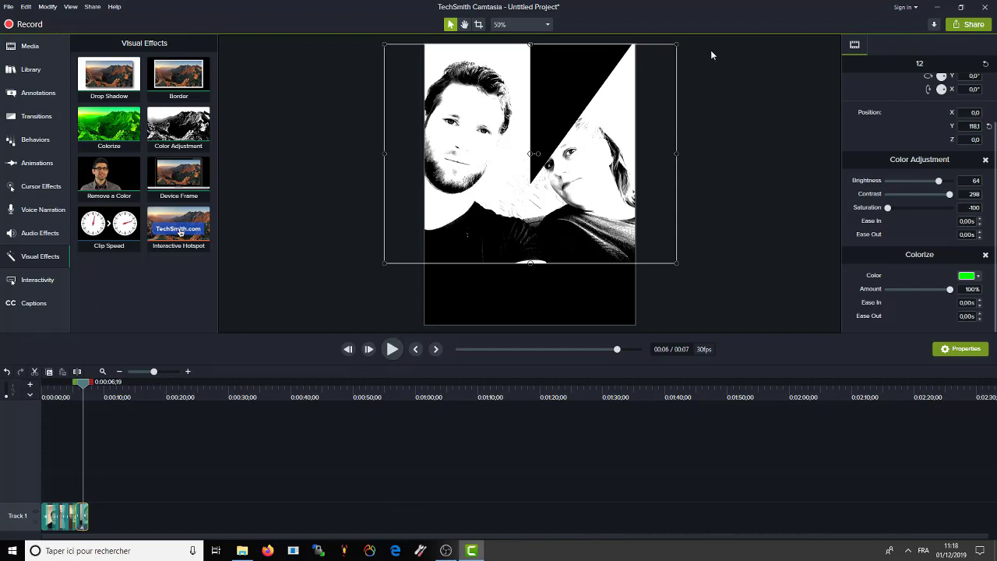
Undo the Colorize and Color Adjustment effects on photo 12, and briefly replay the slideshow from the beginning.
{"action": "left_click", "coordinate": [25, 7]}
{"action": "left_click", "coordinate": [36, 18]}
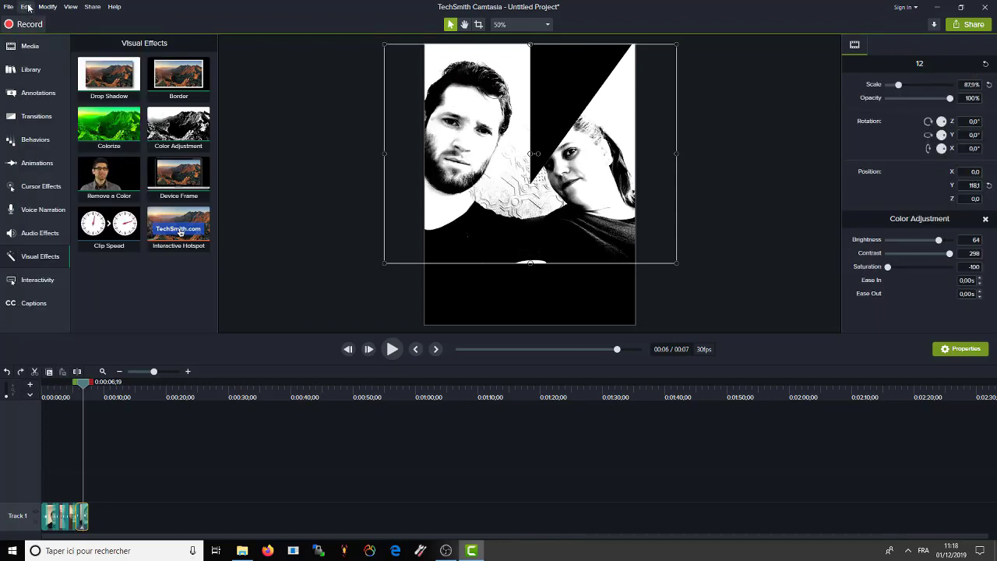
{"action": "left_click", "coordinate": [26, 7]}
{"action": "left_click", "coordinate": [31, 19]}
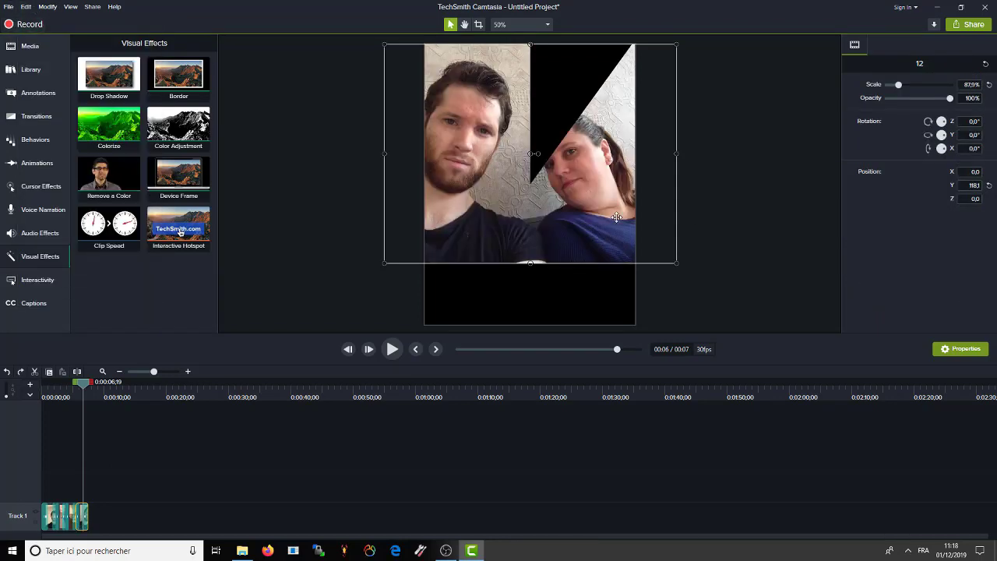
{"action": "left_click", "coordinate": [391, 349]}
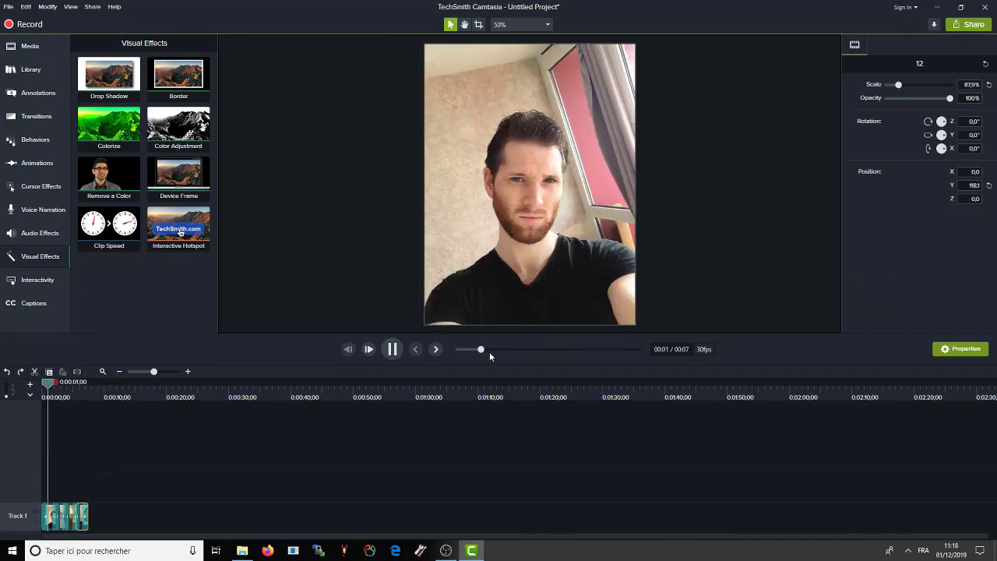
{"action": "left_click", "coordinate": [452, 351]}
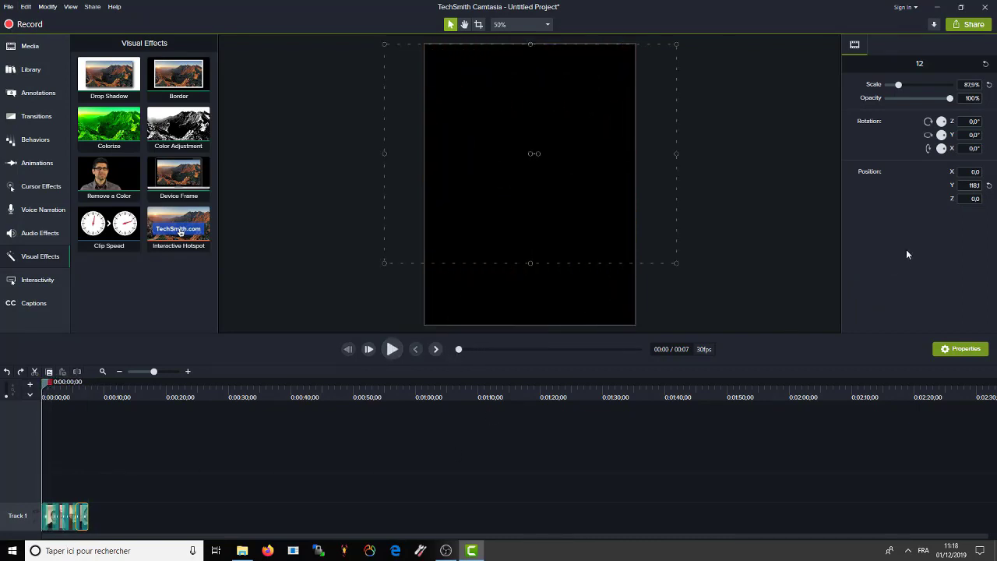
Place the David Guetta "Say My Name (1 Hour Edition)" track from the media bin on Track 2, starting at 0:00.
{"action": "left_click", "coordinate": [30, 69]}
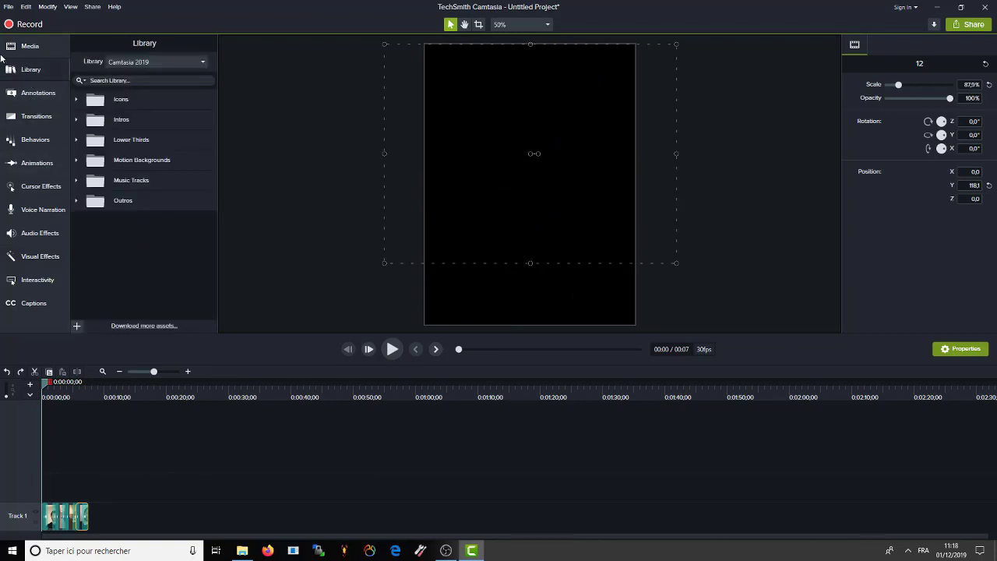
{"action": "left_click", "coordinate": [30, 46]}
{"action": "mouse_move", "coordinate": [93, 193]}
{"action": "left_mouse_down"}
{"action": "mouse_move", "coordinate": [106, 195]}
{"action": "mouse_move", "coordinate": [84, 496]}
{"action": "mouse_move", "coordinate": [74, 495]}
{"action": "left_mouse_up"}
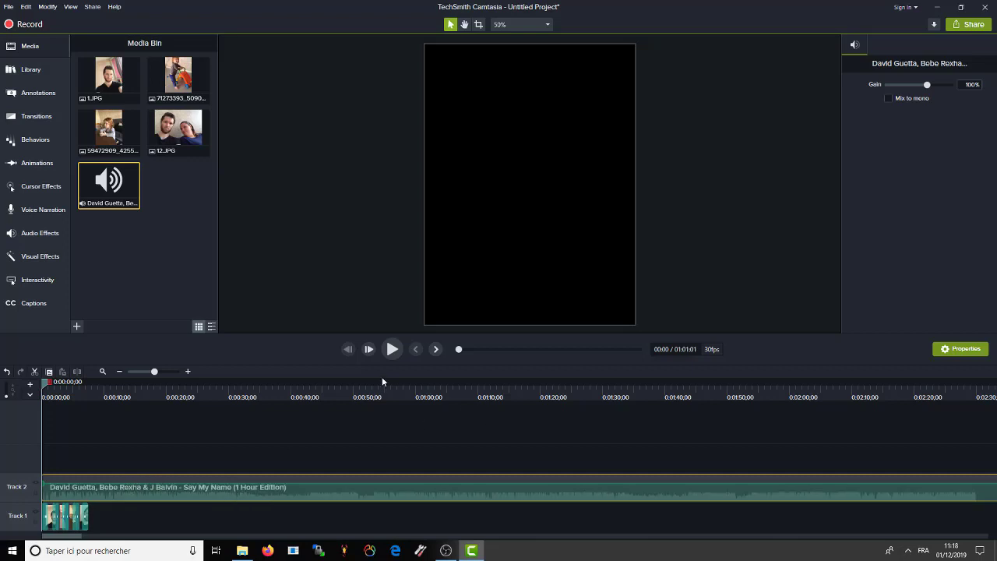
Mix the music track to mono, raise its gain to 250%, and play the slideshow to hear it.
{"action": "left_click", "coordinate": [392, 350]}
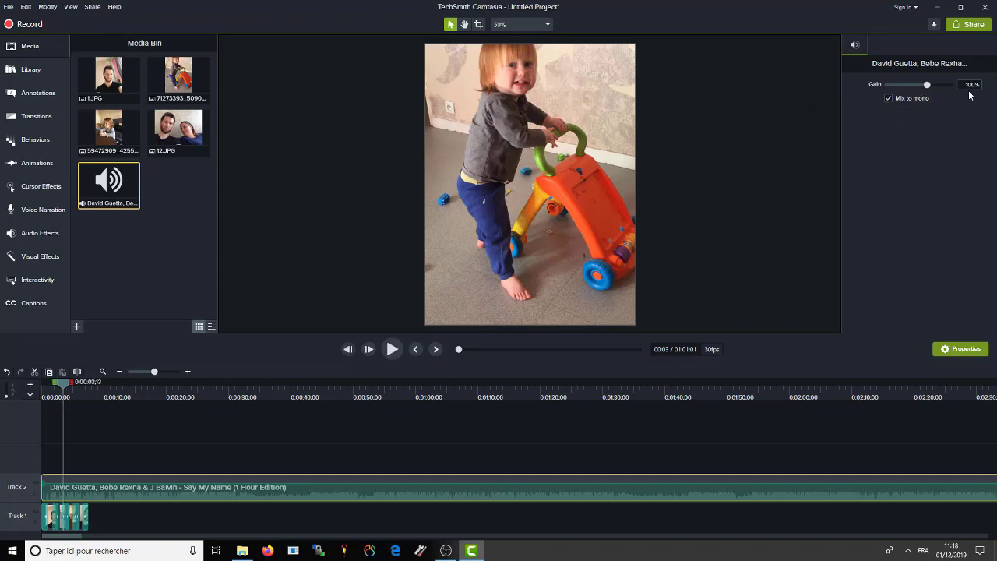
{"action": "left_click_drag", "start_coordinate": [928, 85], "coordinate": [958, 94]}
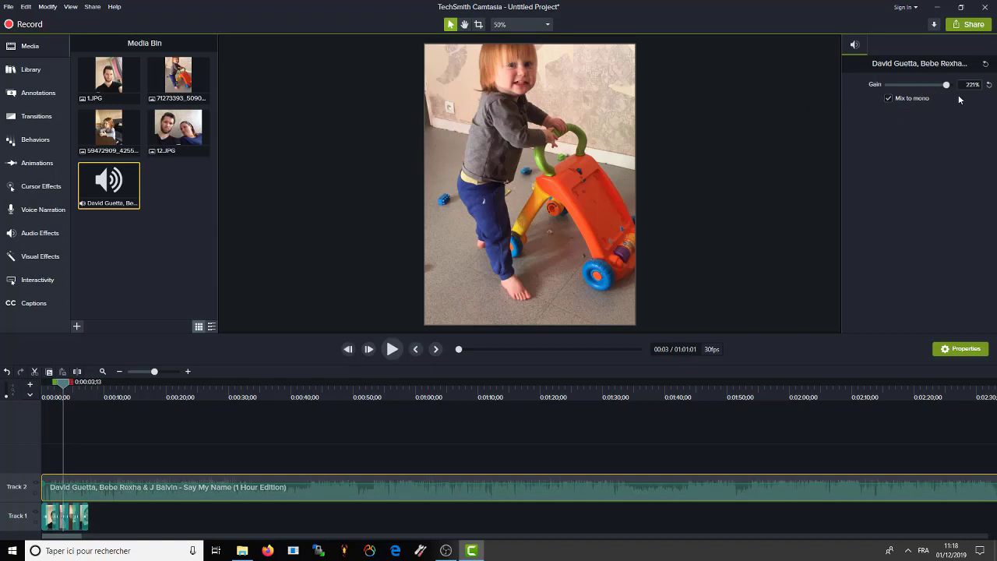
{"action": "left_click", "coordinate": [393, 350]}
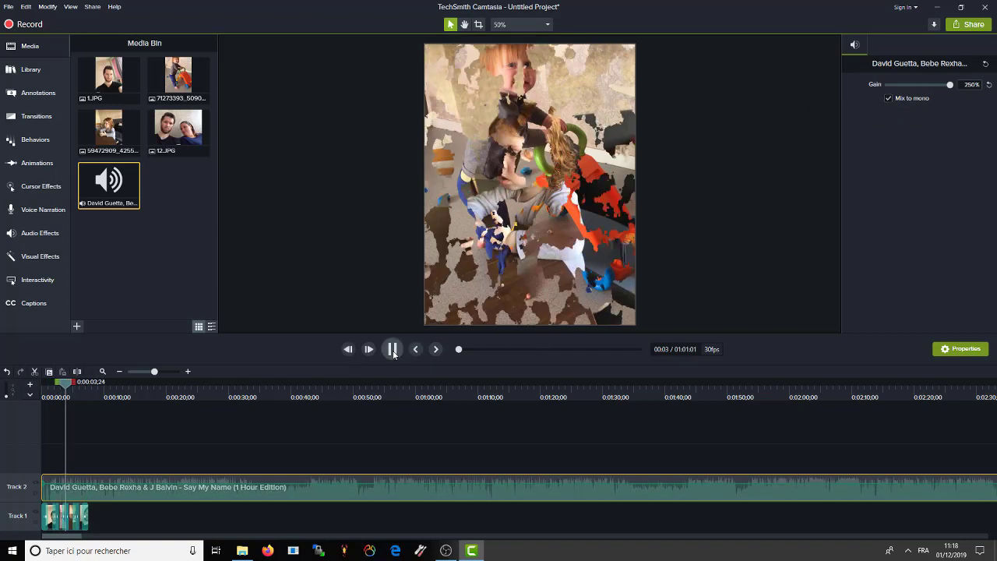
Turn off Mix to mono on the music track and resume playing the slideshow to hear the sound.
{"action": "left_click", "coordinate": [889, 99]}
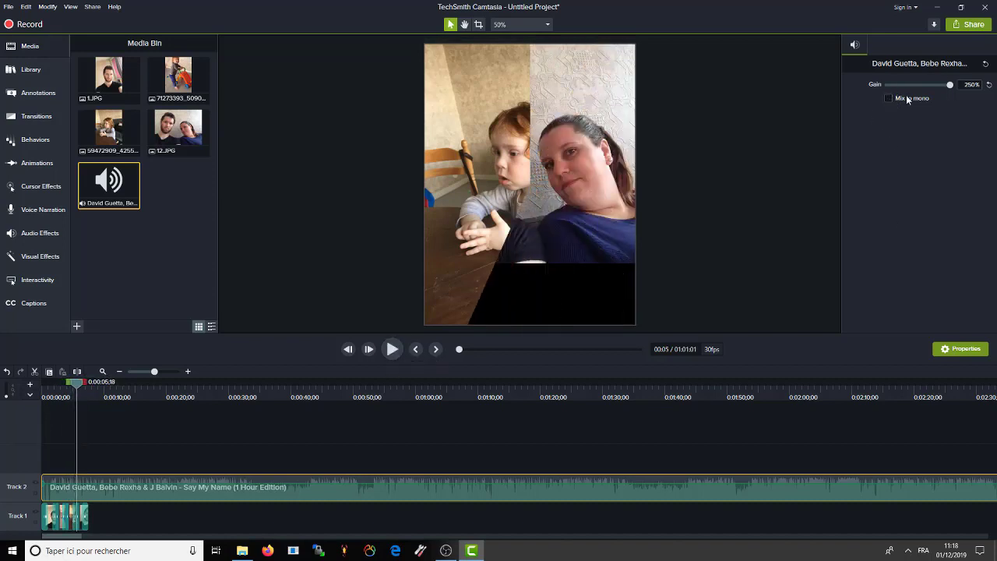
{"action": "left_click", "coordinate": [389, 350]}
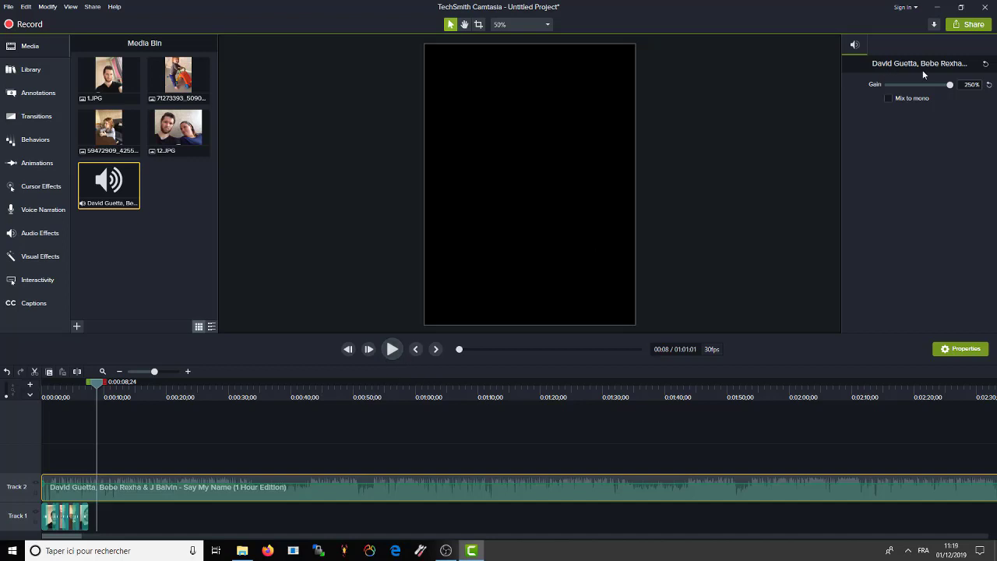
Start producing the video as a local file named Nous using the MP4 only (up to 720p) preset.
{"action": "left_click", "coordinate": [959, 26]}
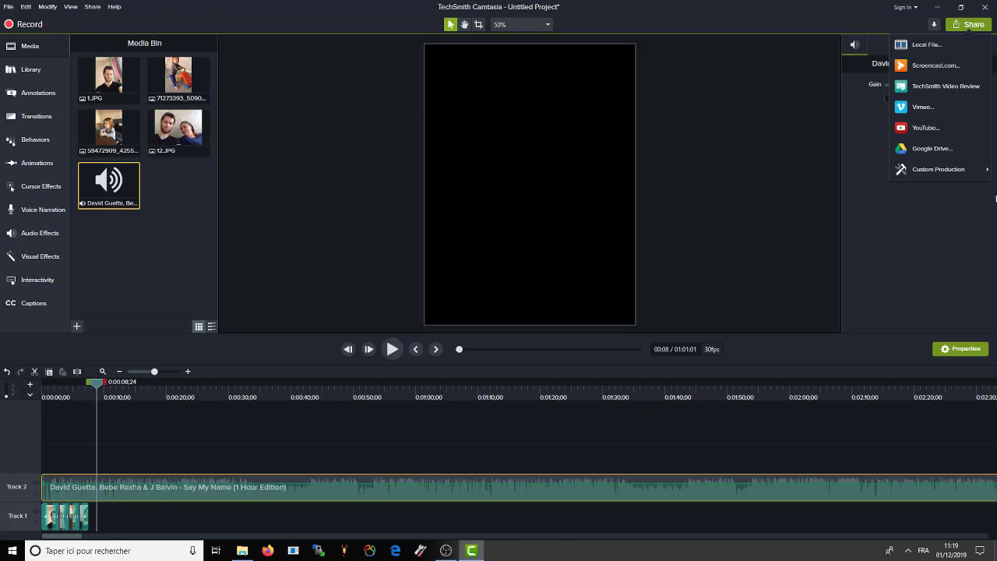
{"action": "left_click", "coordinate": [948, 44]}
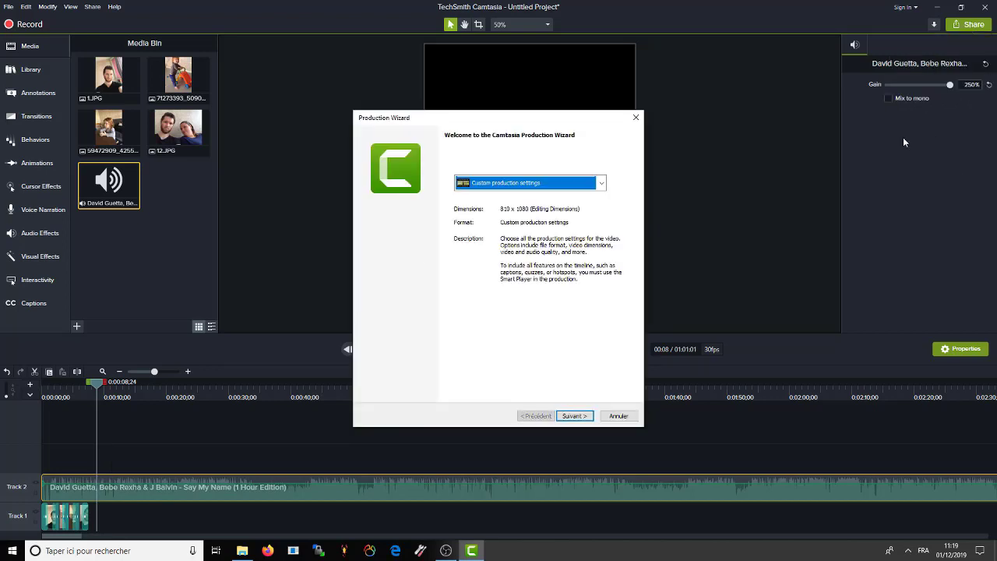
{"action": "left_click", "coordinate": [504, 184]}
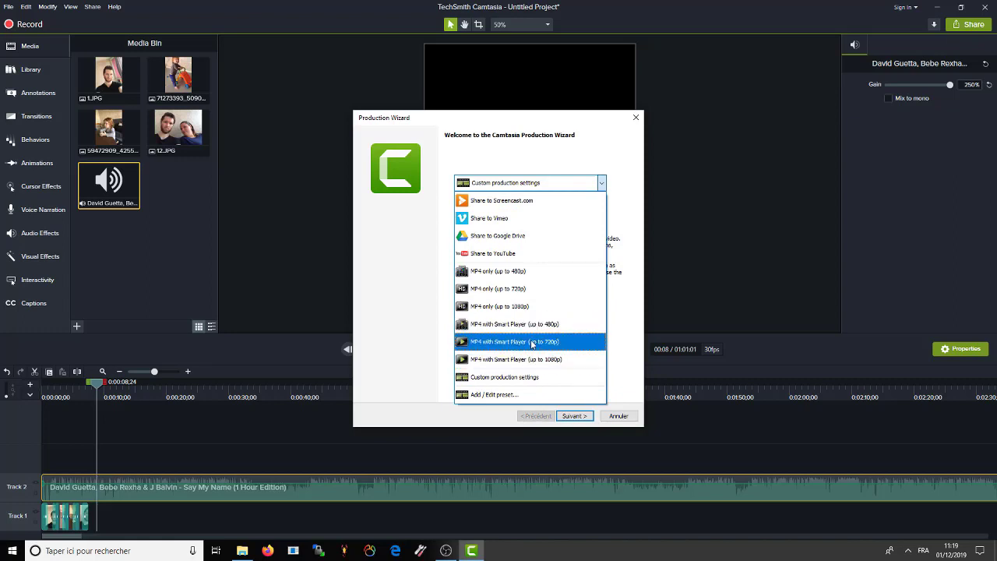
{"action": "left_click", "coordinate": [509, 350]}
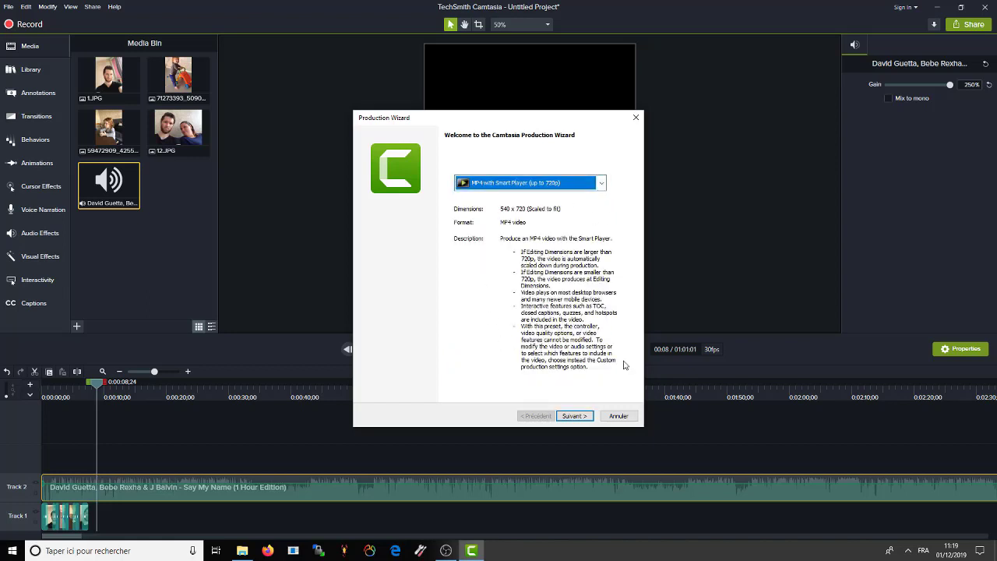
{"action": "left_click", "coordinate": [559, 183]}
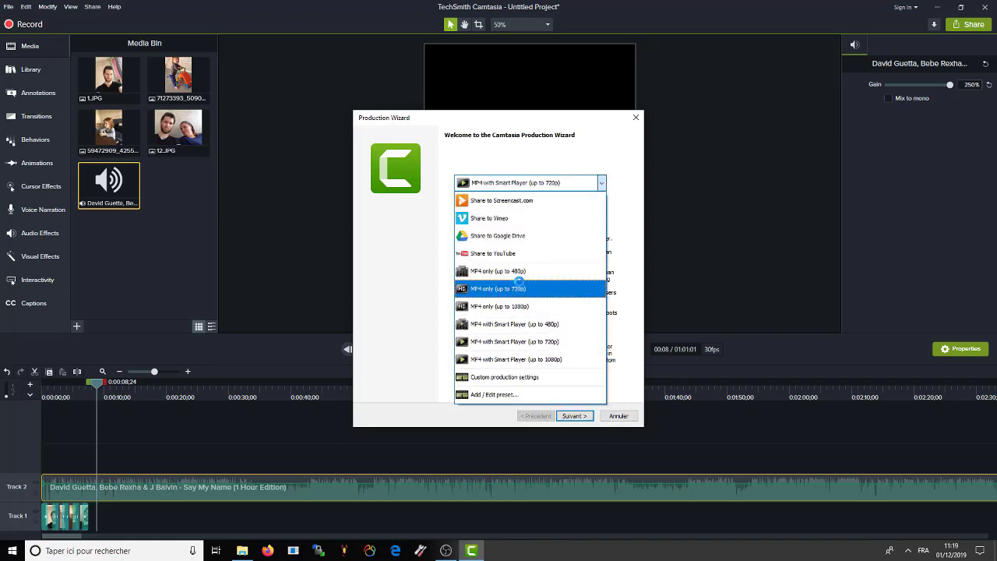
{"action": "left_click", "coordinate": [536, 288]}
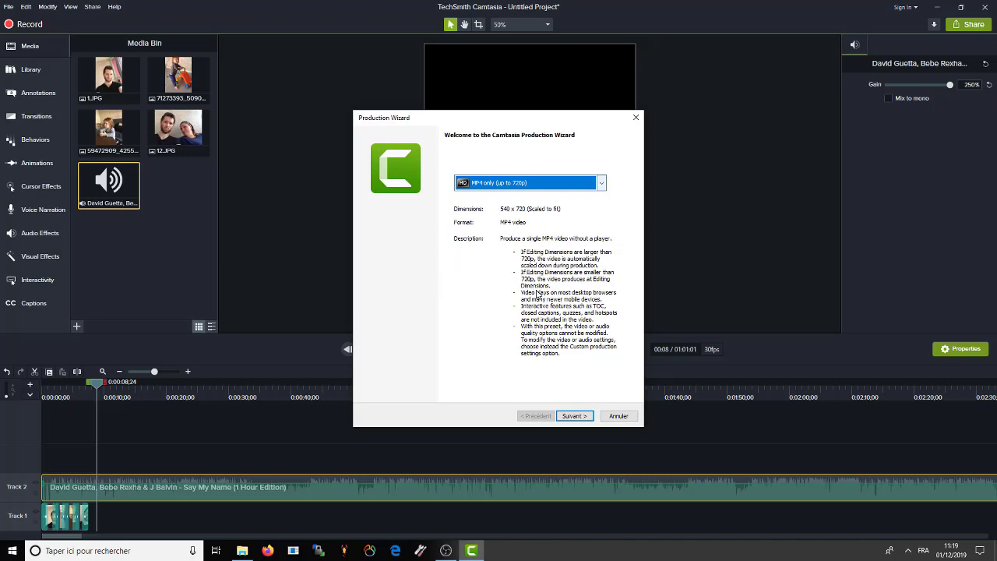
{"action": "left_click", "coordinate": [575, 415]}
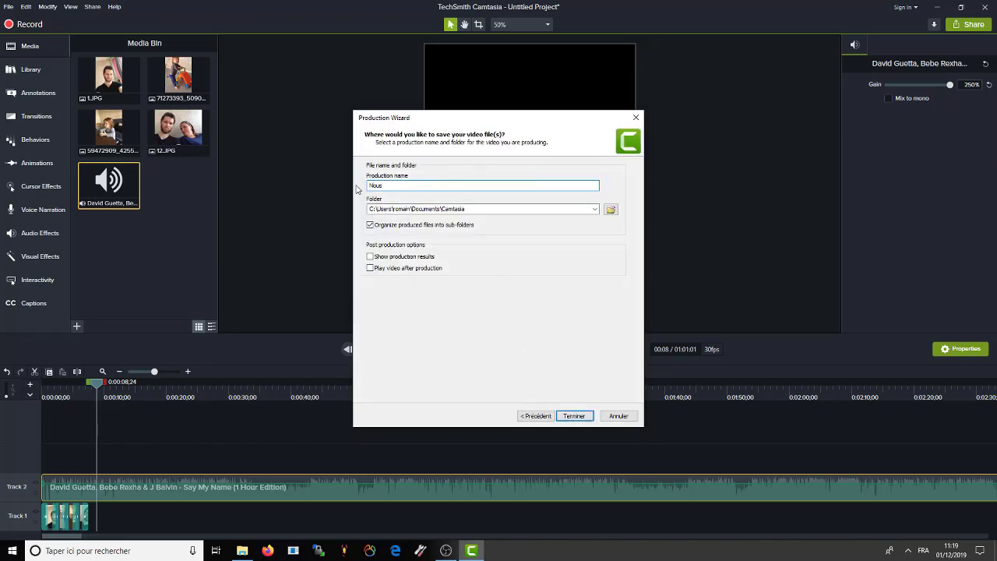
{"action": "left_click", "coordinate": [583, 417]}
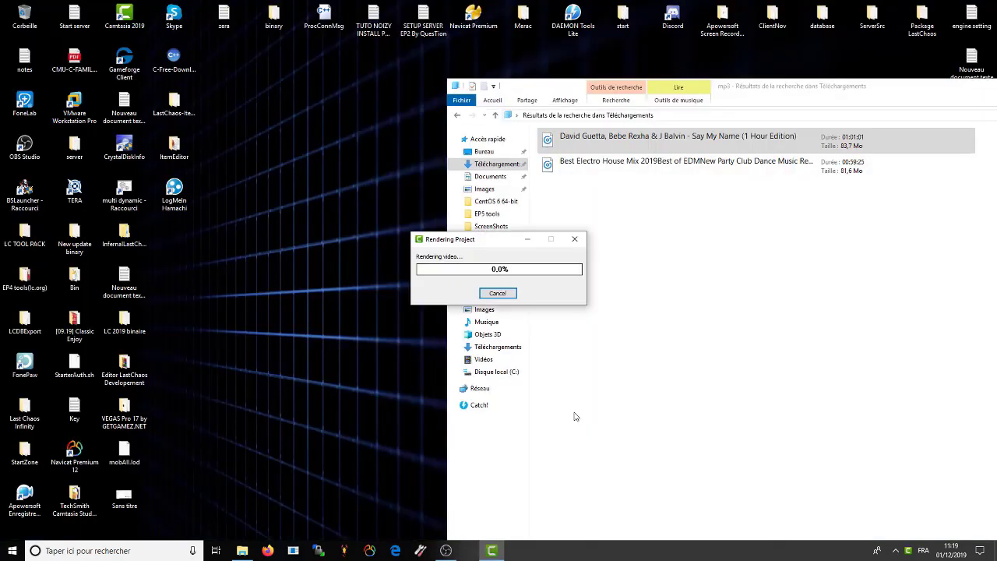
Cancel the running video rendering, confirm the cancellation, and return to the editor.
{"action": "left_click_drag", "start_coordinate": [504, 244], "coordinate": [360, 209]}
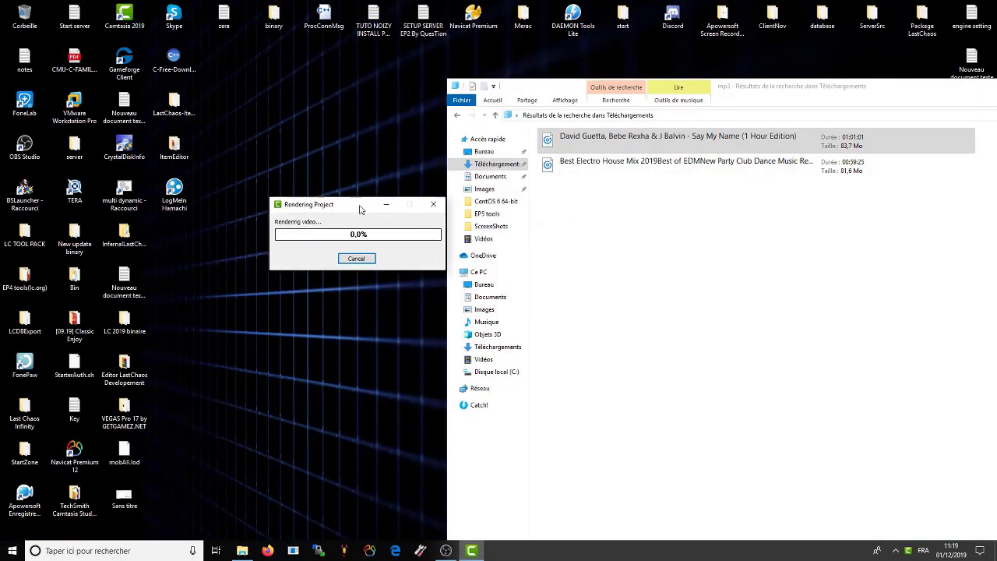
{"action": "left_click", "coordinate": [655, 240]}
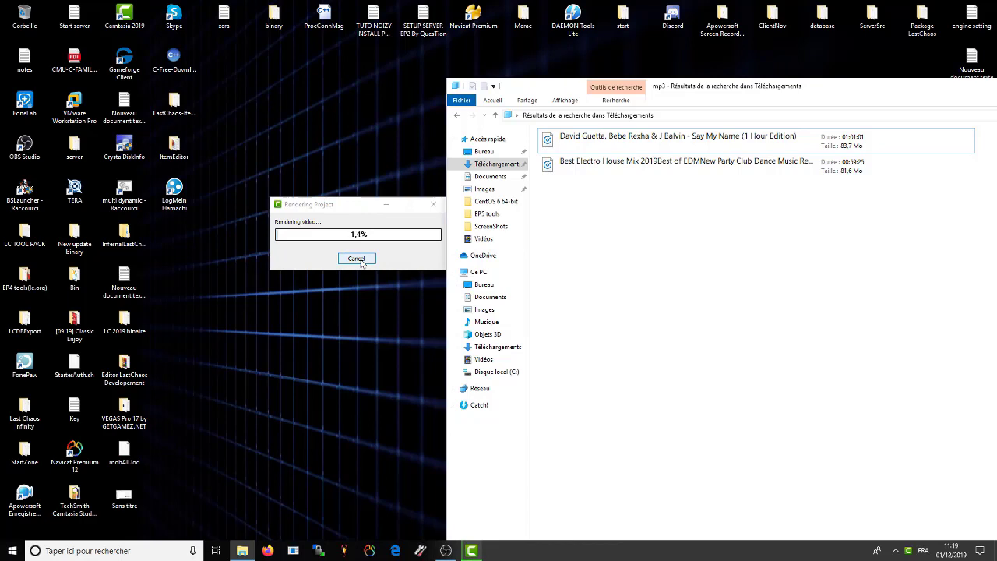
{"action": "left_click", "coordinate": [361, 264]}
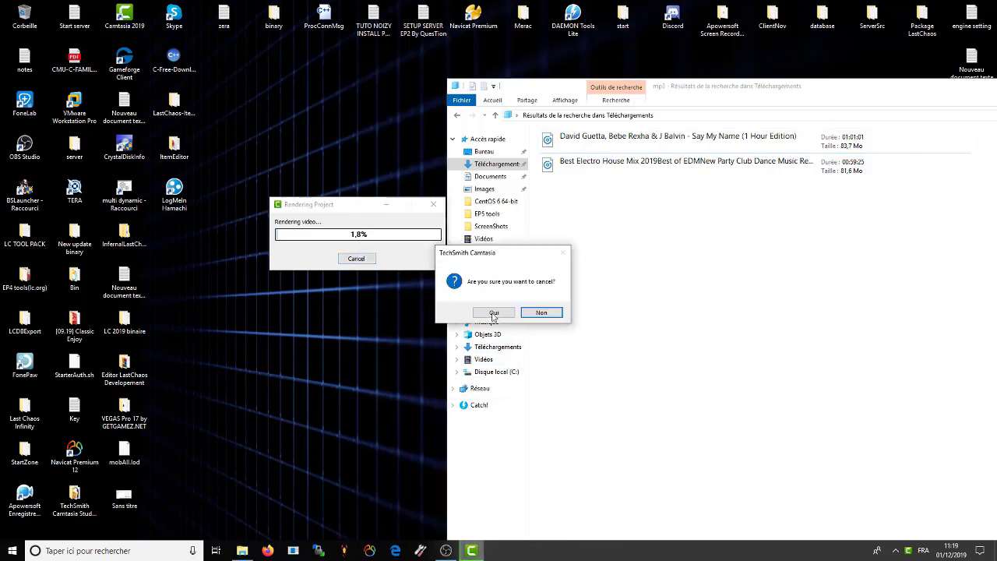
{"action": "left_click", "coordinate": [493, 313]}
{"action": "left_click", "coordinate": [637, 117]}
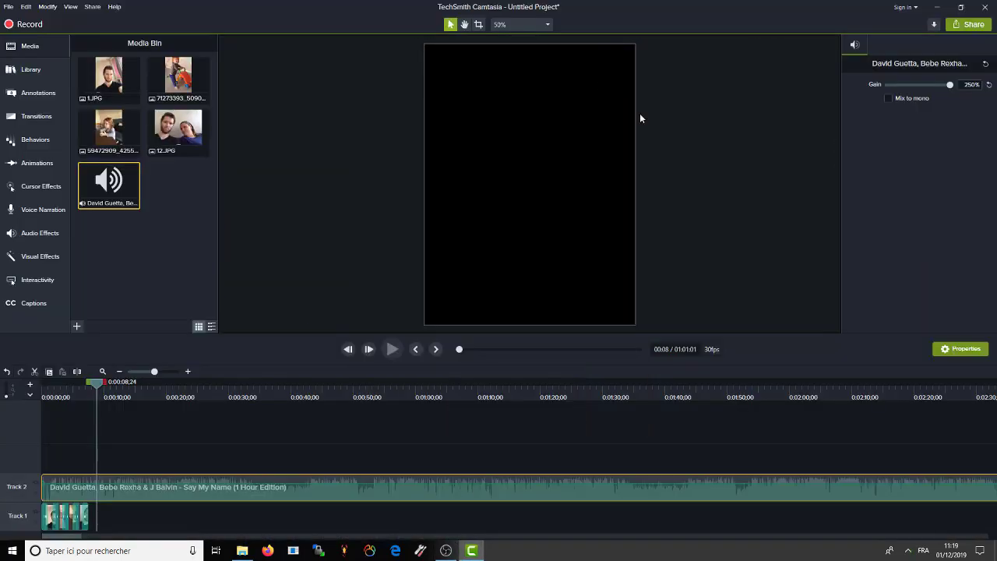
Open the YouTube sharing options to review the title, description and privacy fields, and close them without uploading.
{"action": "left_click", "coordinate": [974, 24]}
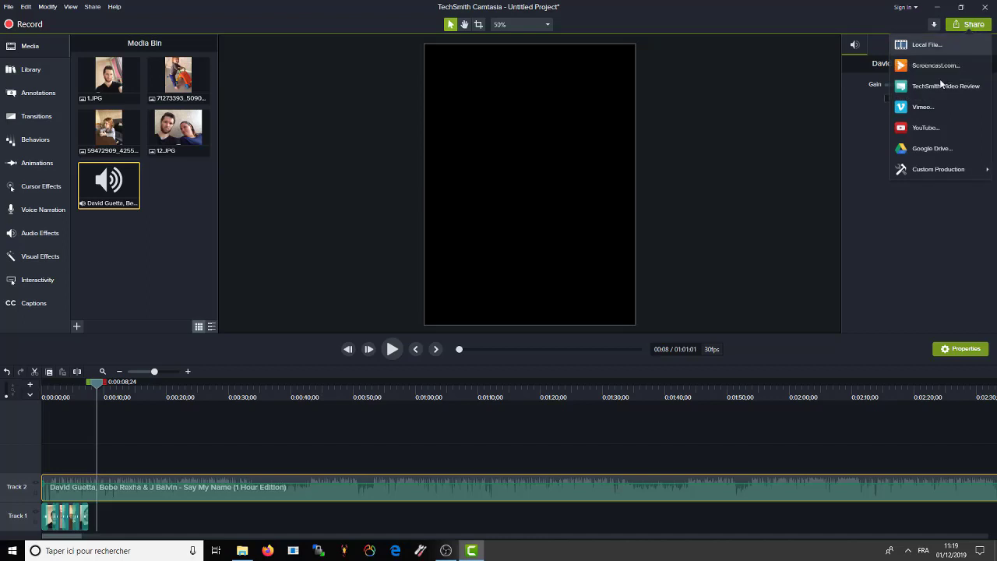
{"action": "left_click", "coordinate": [936, 131]}
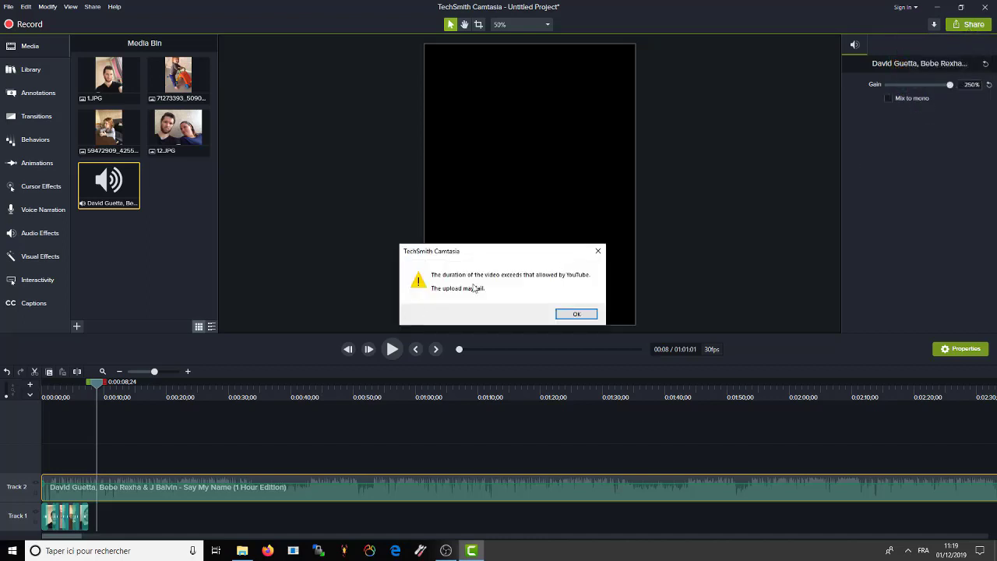
{"action": "left_click", "coordinate": [574, 314]}
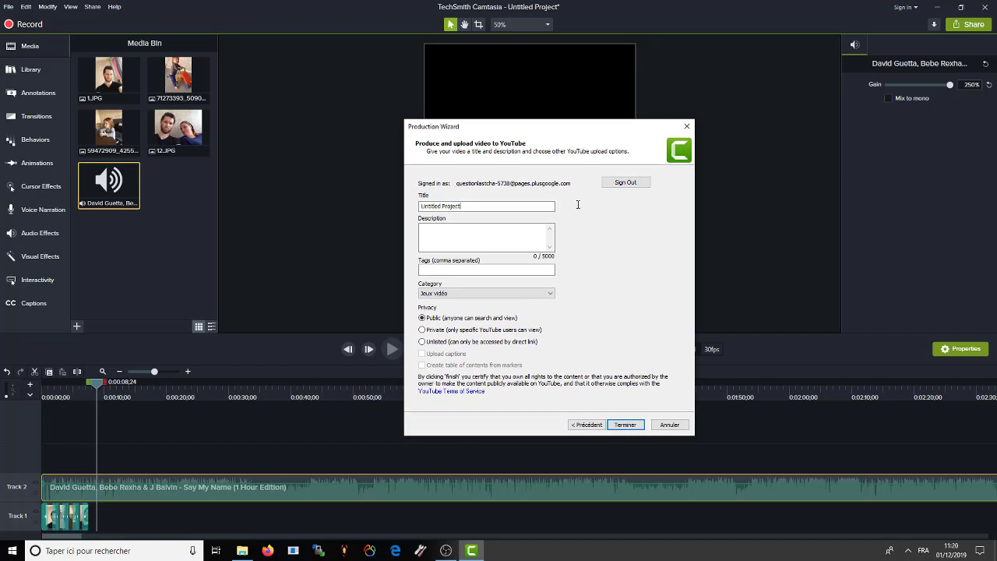
{"action": "left_click", "coordinate": [433, 247]}
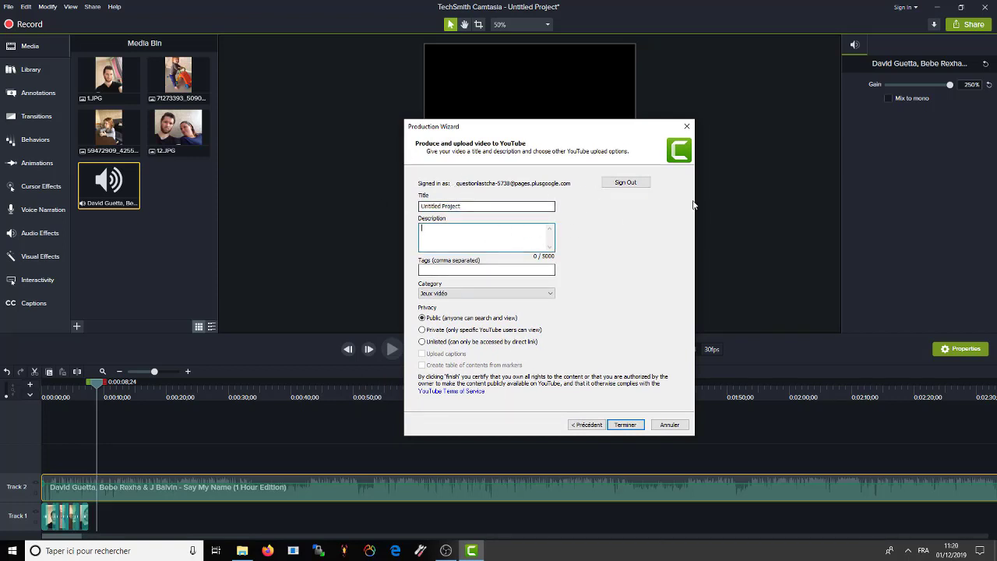
{"action": "left_click", "coordinate": [688, 127]}
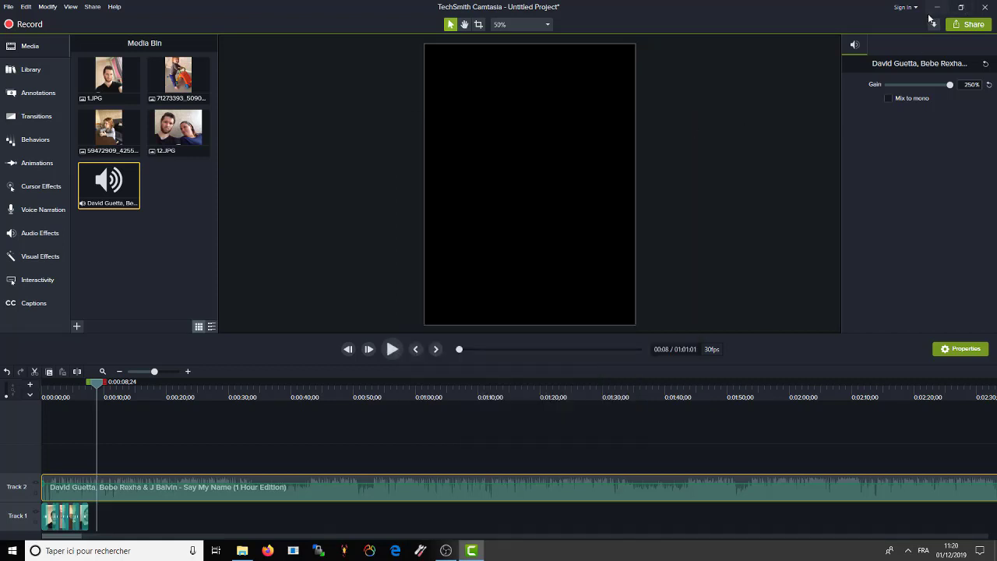
Close Camtasia and clear the remaining window to show the desktop.
{"action": "left_click", "coordinate": [985, 7]}
{"action": "left_click", "coordinate": [515, 315]}
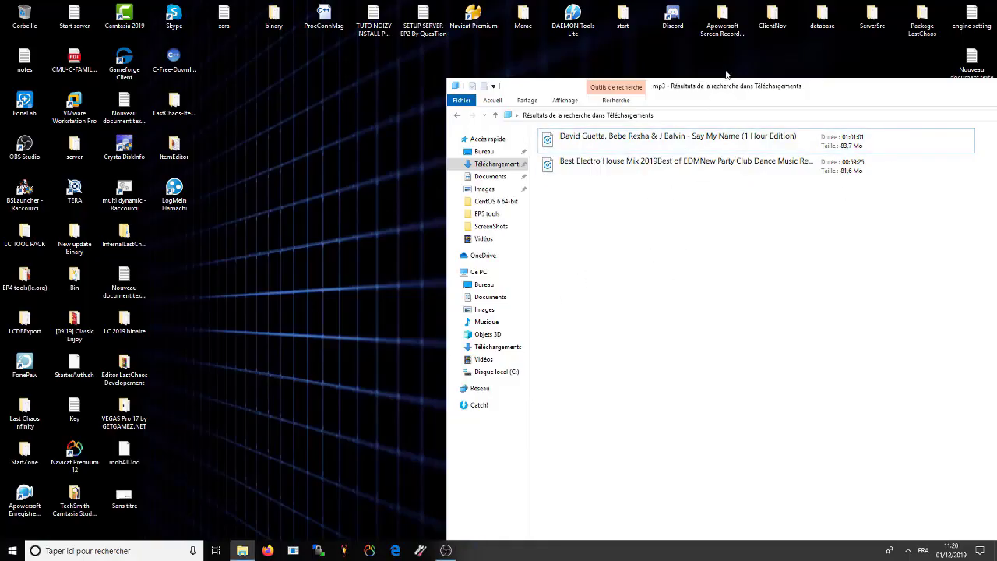
{"action": "left_click_drag", "start_coordinate": [726, 75], "coordinate": [322, 28]}
{"action": "key", "text": "super+d"}
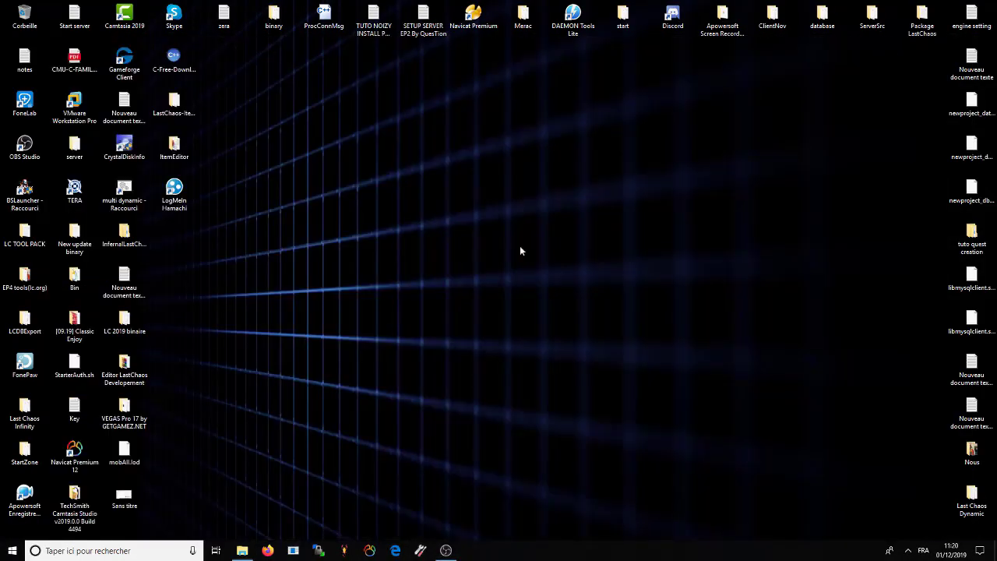
Check the elapsed recording time in OBS and minimize its window.
{"action": "left_click", "coordinate": [125, 421]}
{"action": "left_click", "coordinate": [444, 550]}
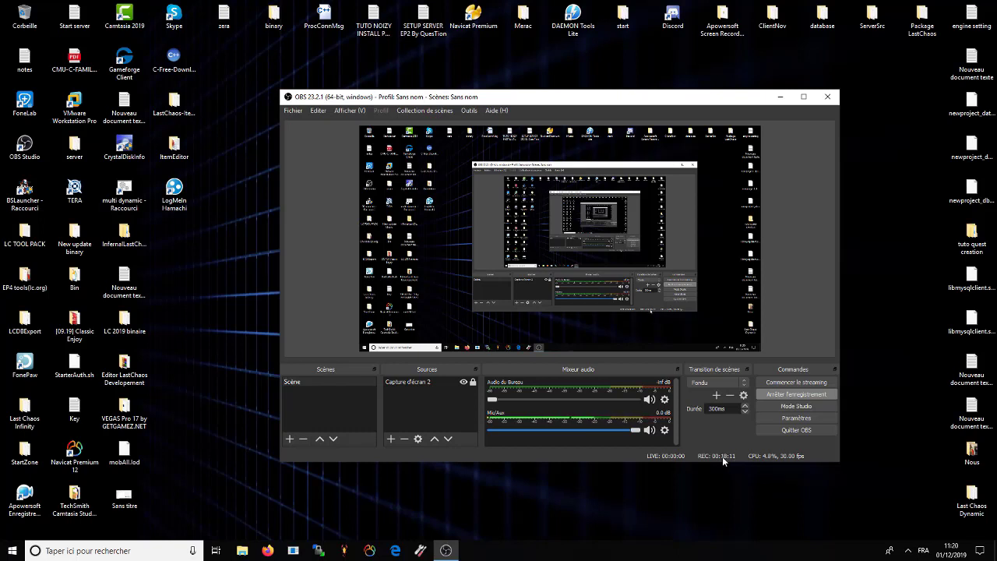
{"action": "left_click", "coordinate": [779, 98]}
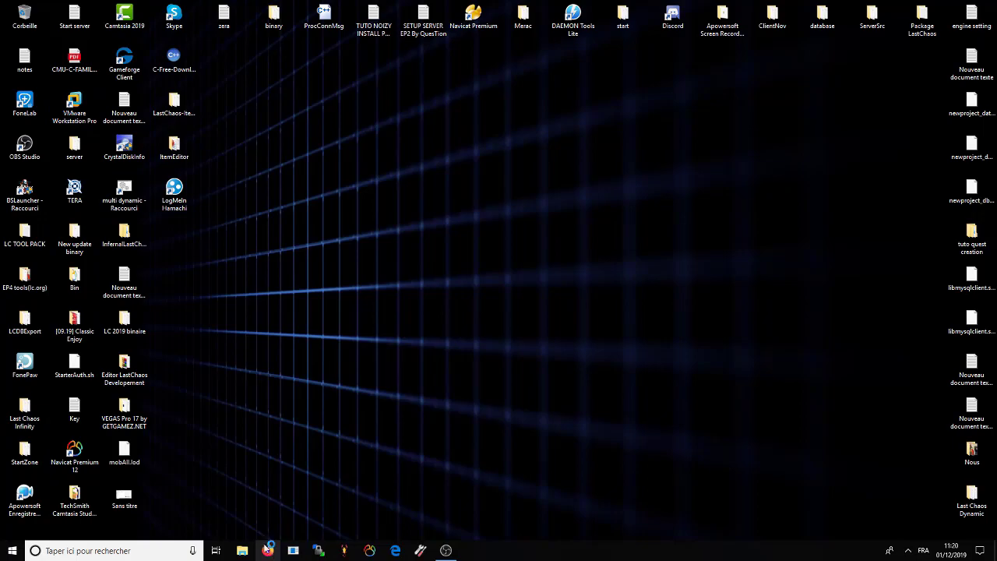
Open YouTube in Firefox and dismiss the security notification.
{"action": "left_click", "coordinate": [267, 550]}
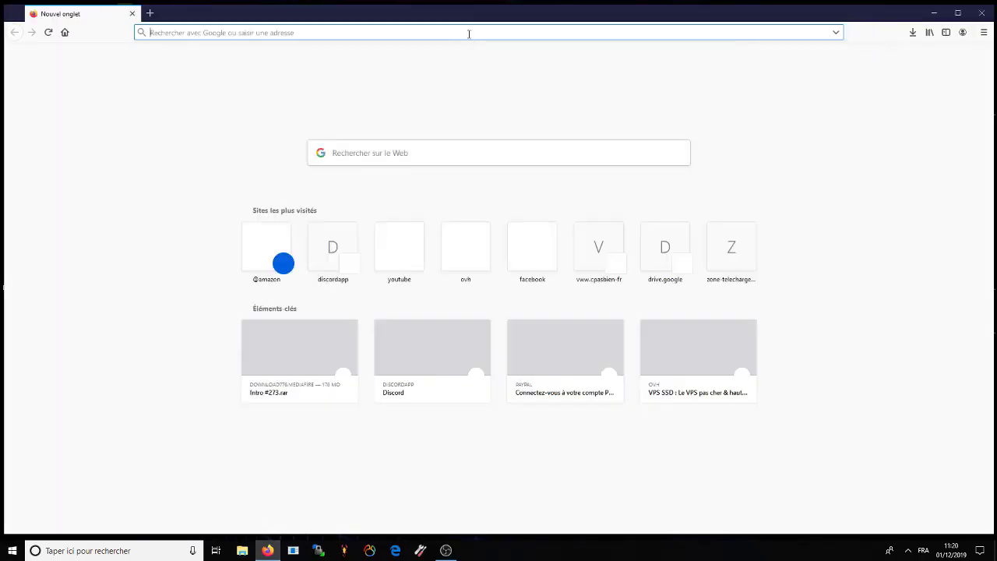
{"action": "type", "text": "you"}
{"action": "key", "text": "Return"}
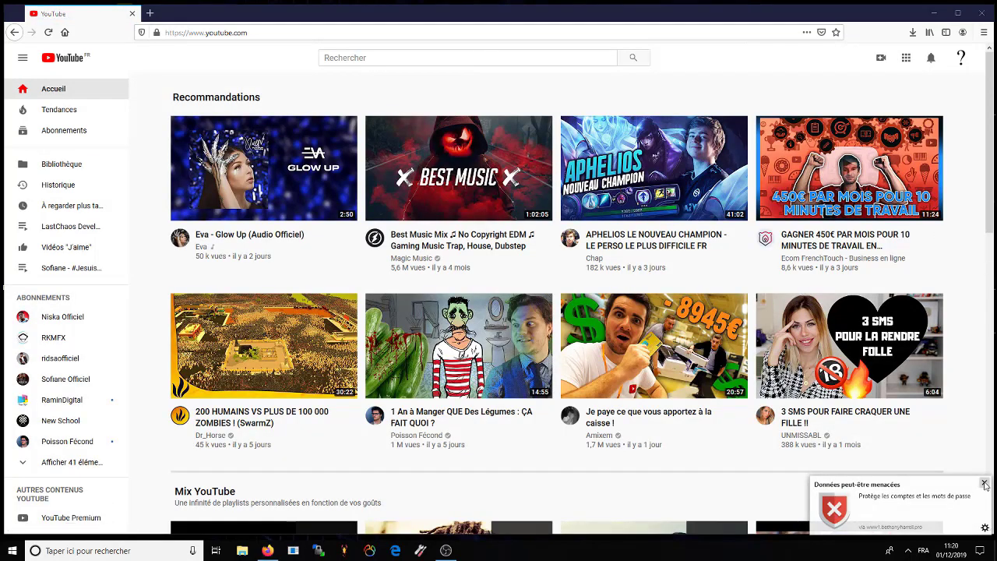
{"action": "left_click", "coordinate": [984, 485]}
{"action": "left_click", "coordinate": [444, 62]}
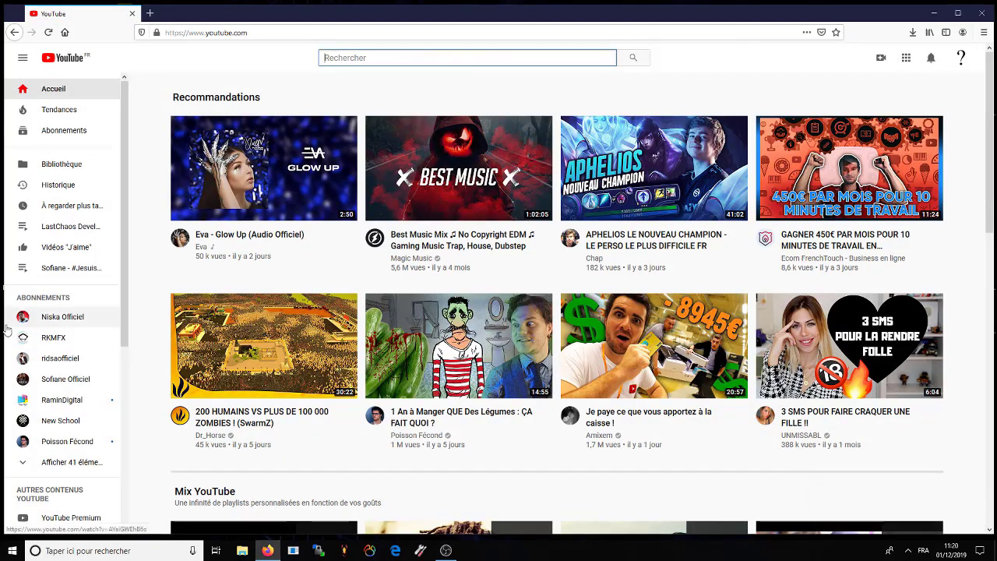
Open the subscribed RKMFX channel's videos and browse the uploaded Sony Vegas templates.
{"action": "left_click", "coordinate": [53, 346]}
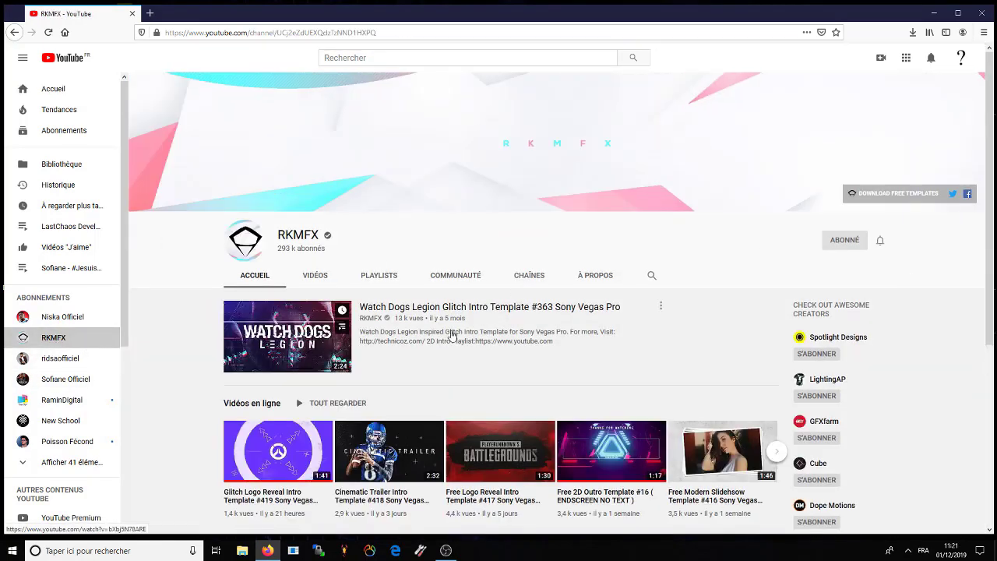
{"action": "scroll", "coordinate": [318, 326], "scroll_direction": "down", "scroll_amount": 2}
{"action": "left_click", "coordinate": [315, 169]}
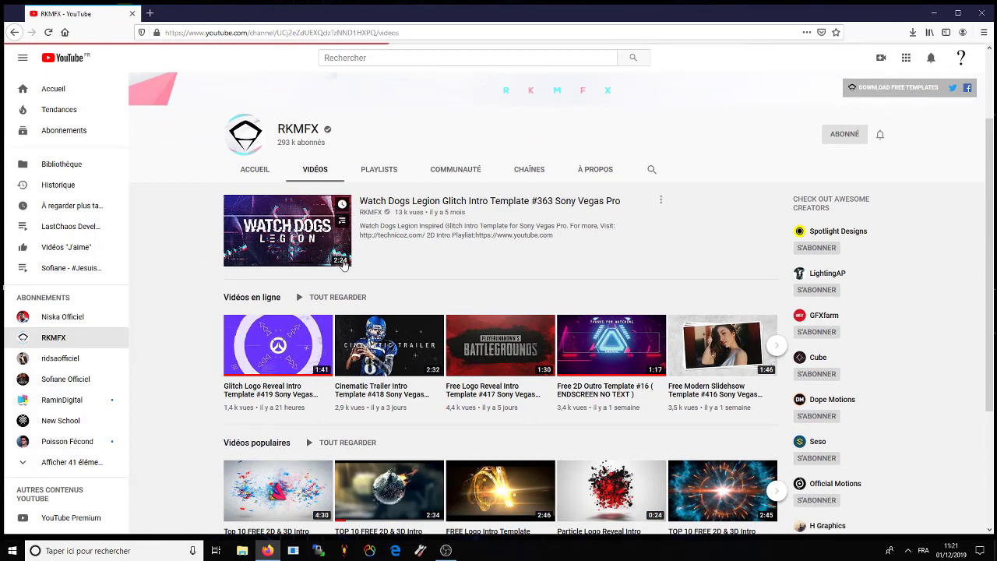
{"action": "scroll", "coordinate": [412, 324], "scroll_direction": "down", "scroll_amount": 3}
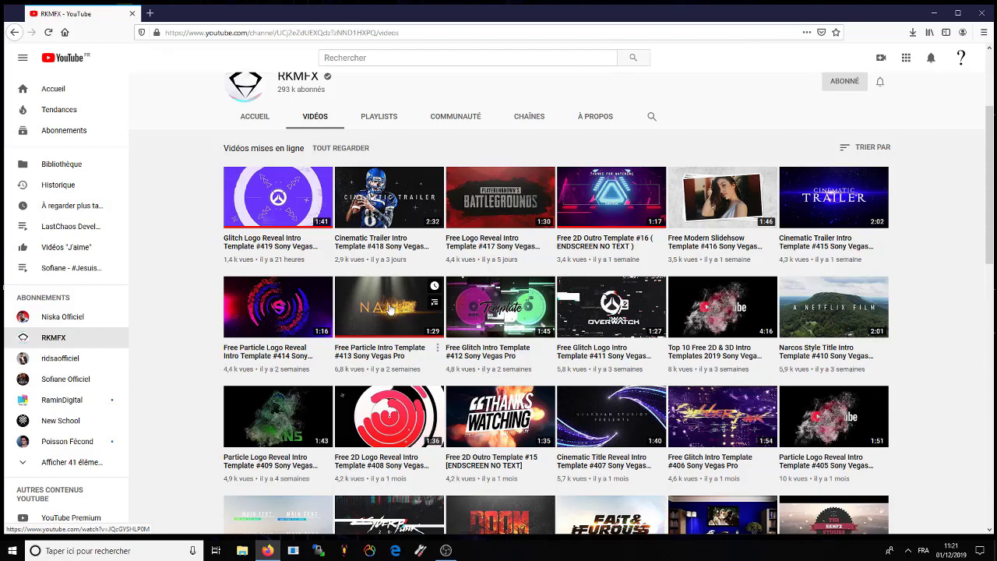
{"action": "scroll", "coordinate": [387, 308], "scroll_direction": "down", "scroll_amount": 2}
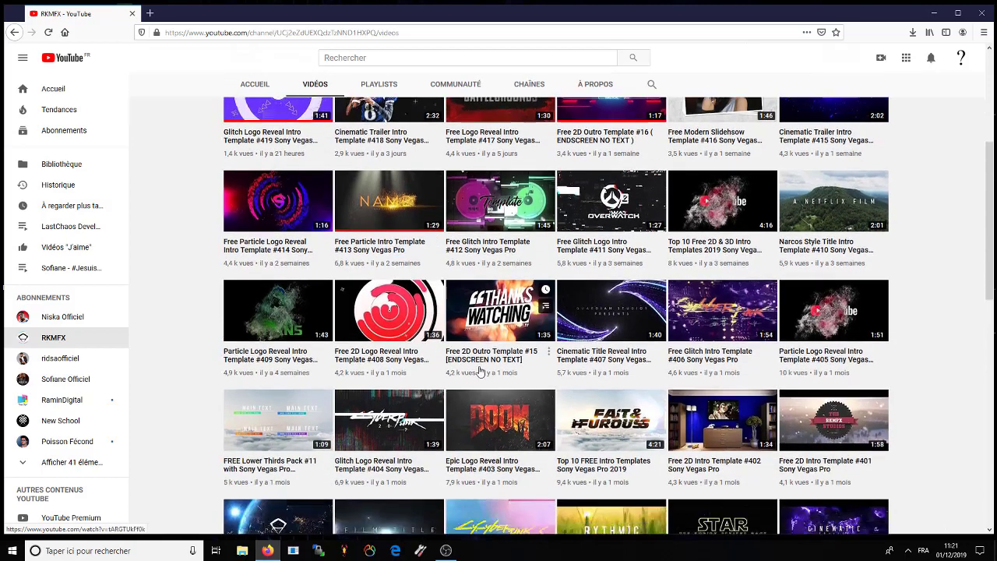
{"action": "scroll", "coordinate": [388, 307], "scroll_direction": "up", "scroll_amount": 2}
Open the "Free Particle Intro Template #413 Sony Vegas Pro" video, open its description's template link in a new tab, and return to the video.
{"action": "left_click", "coordinate": [388, 308]}
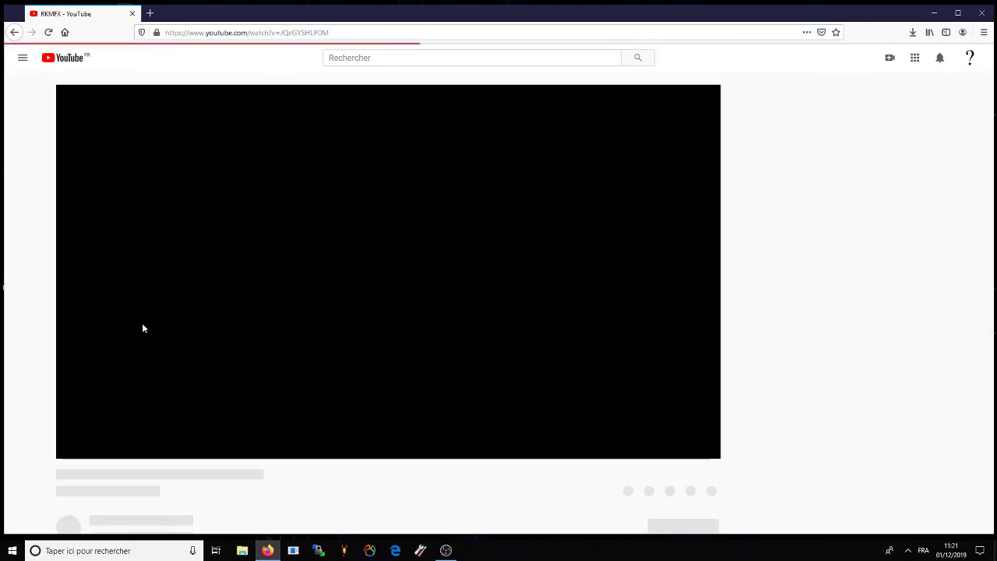
{"action": "scroll", "coordinate": [154, 400], "scroll_direction": "down", "scroll_amount": 2}
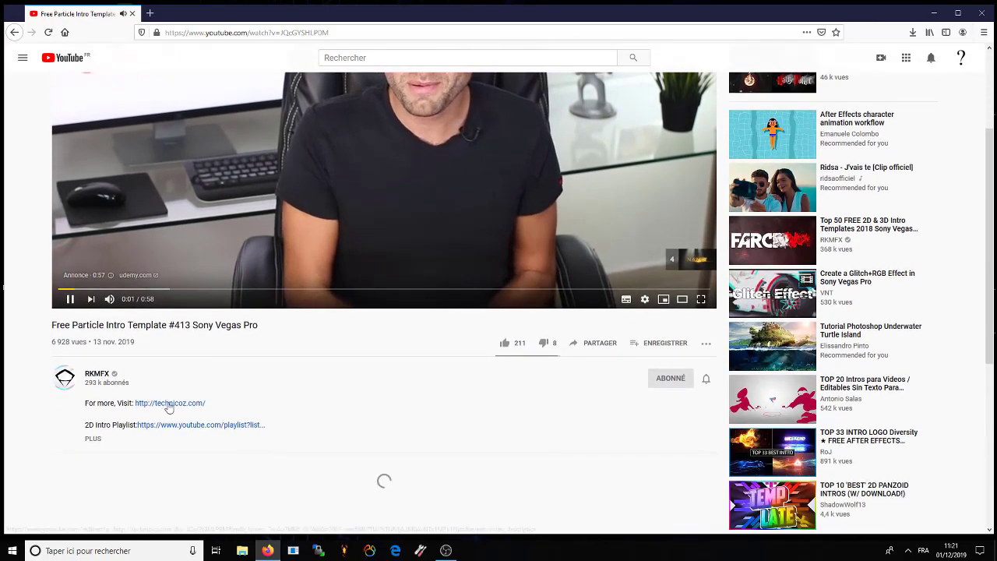
{"action": "scroll", "coordinate": [144, 425], "scroll_direction": "down", "scroll_amount": 2}
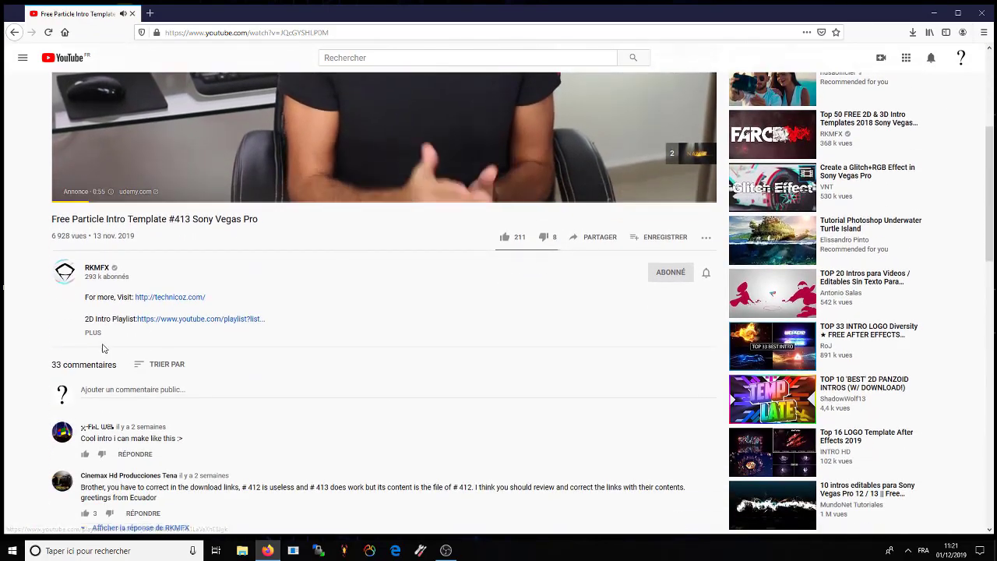
{"action": "left_click", "coordinate": [93, 333]}
{"action": "left_click", "coordinate": [200, 374]}
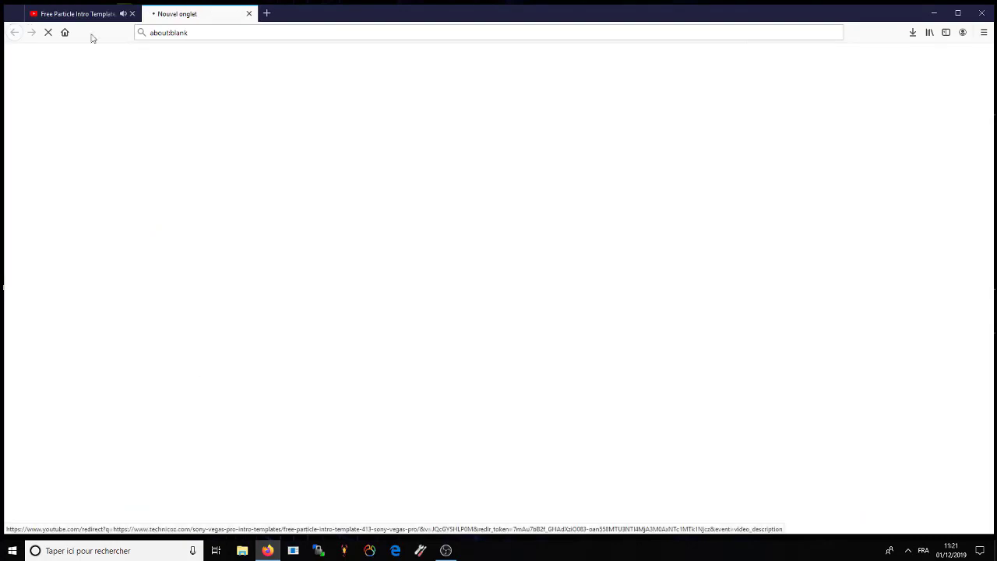
{"action": "left_click", "coordinate": [90, 14]}
{"action": "scroll", "coordinate": [274, 163], "scroll_direction": "up", "scroll_amount": 5}
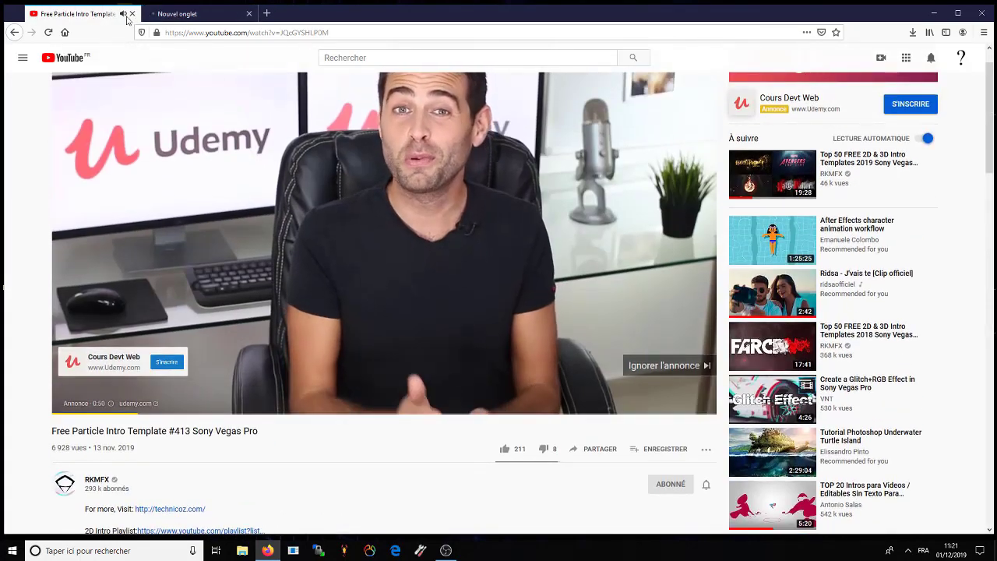
Close the YouTube video's page and examine the template page's project features, preview and download section.
{"action": "key", "text": "ctrl+w"}
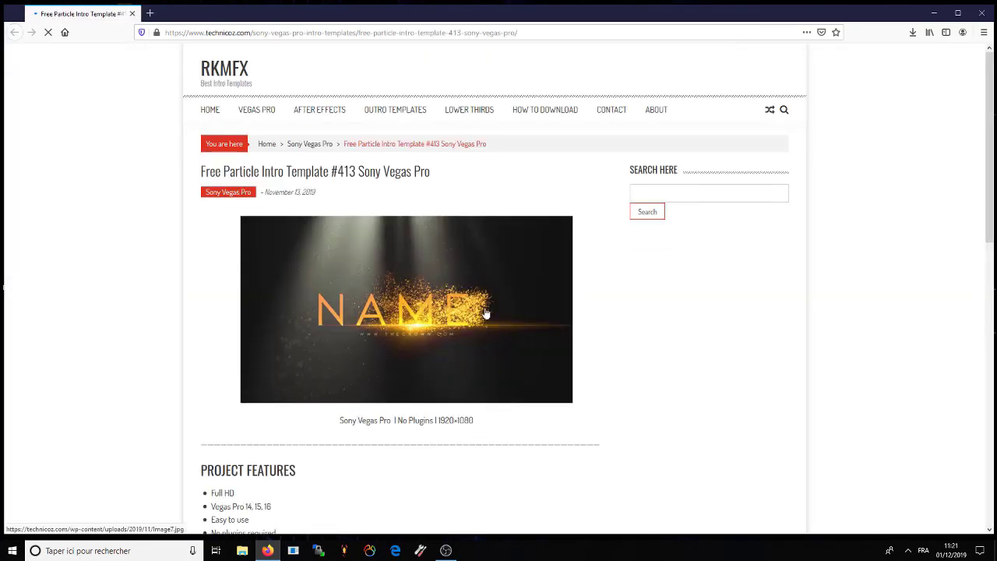
{"action": "scroll", "coordinate": [429, 256], "scroll_direction": "down", "scroll_amount": 2}
{"action": "scroll", "coordinate": [303, 283], "scroll_direction": "down", "scroll_amount": 2}
{"action": "scroll", "coordinate": [374, 287], "scroll_direction": "up", "scroll_amount": 5}
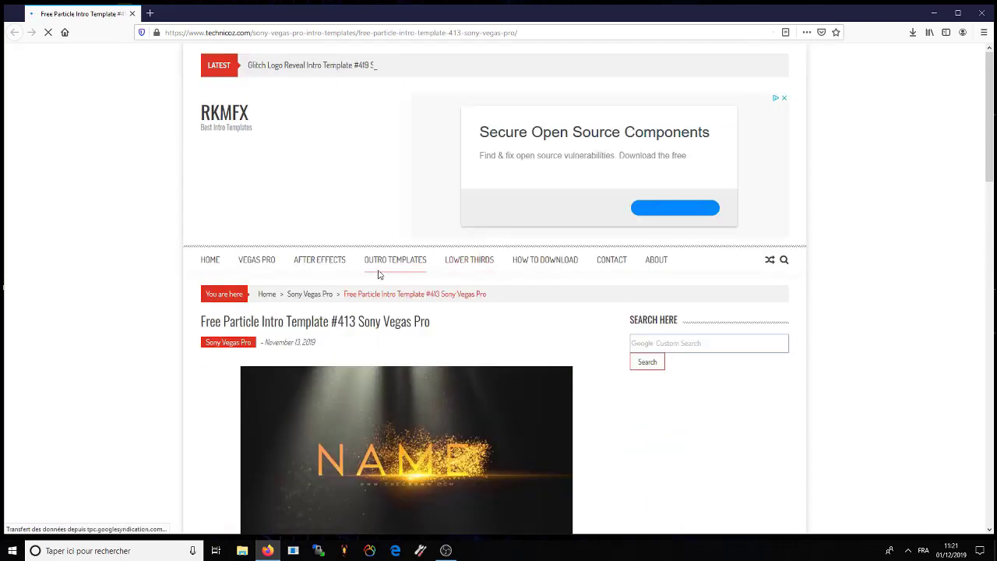
{"action": "scroll", "coordinate": [487, 311], "scroll_direction": "down", "scroll_amount": 4}
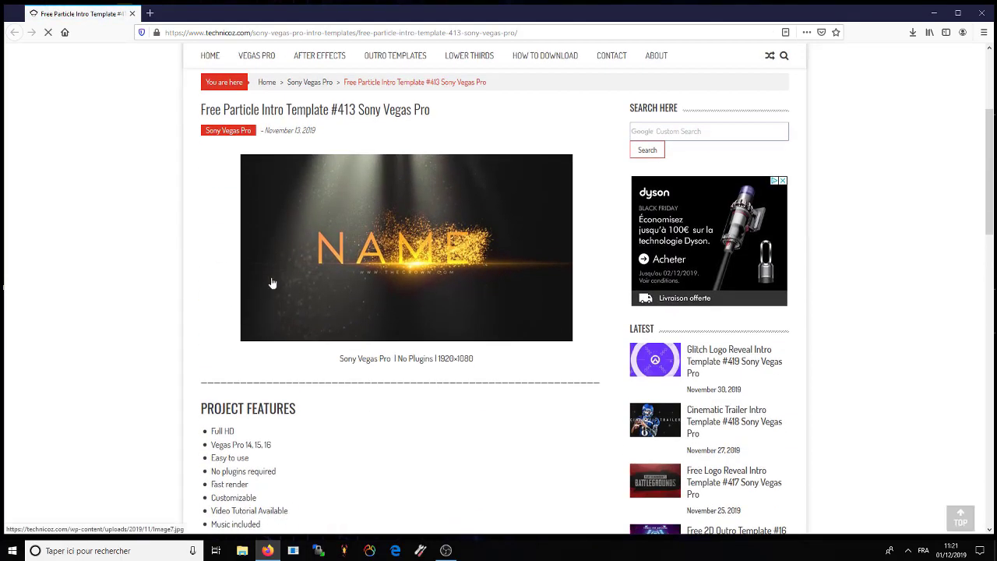
{"action": "scroll", "coordinate": [251, 315], "scroll_direction": "down", "scroll_amount": 3}
{"action": "scroll", "coordinate": [250, 315], "scroll_direction": "down", "scroll_amount": 1}
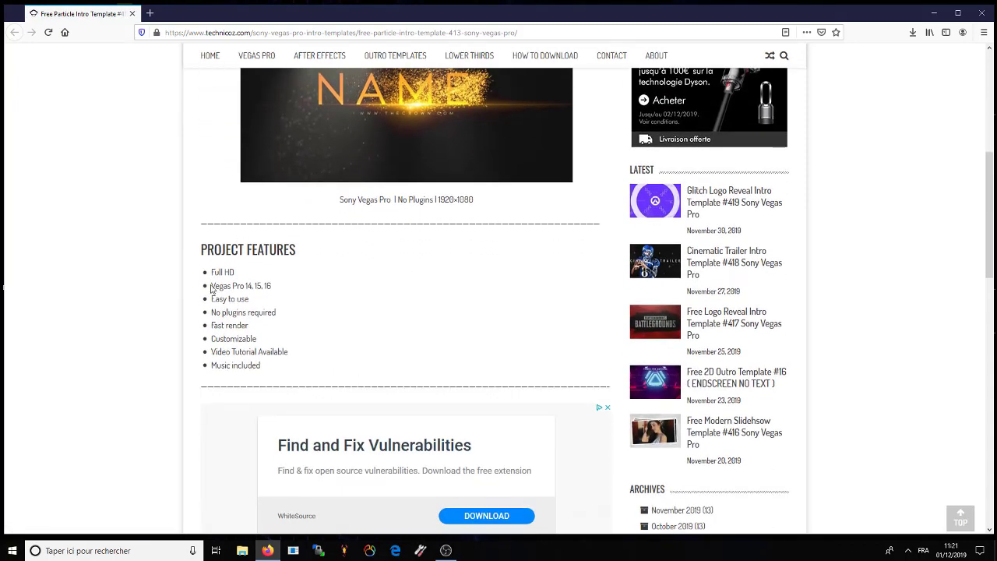
{"action": "scroll", "coordinate": [539, 341], "scroll_direction": "down", "scroll_amount": 6}
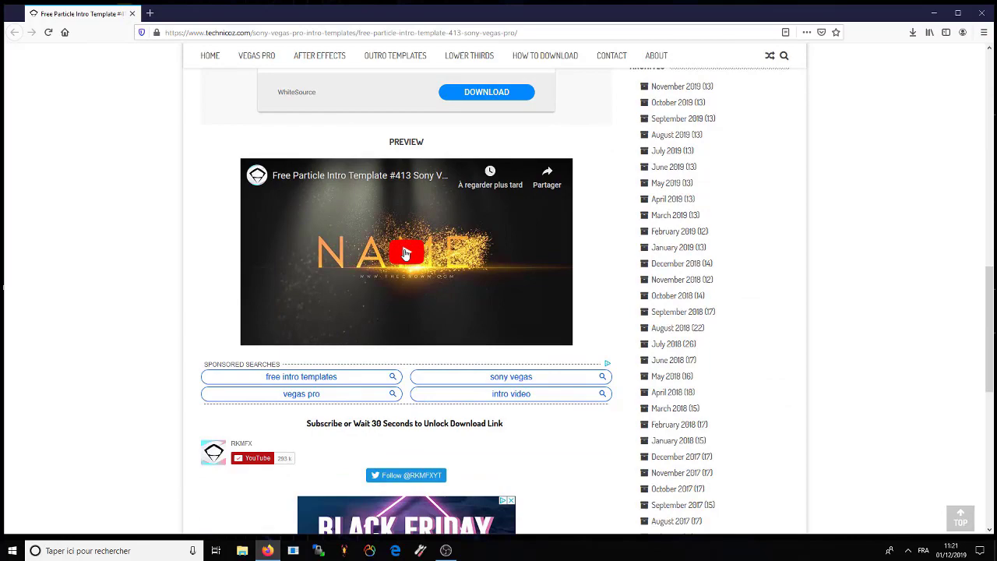
{"action": "scroll", "coordinate": [381, 296], "scroll_direction": "down", "scroll_amount": 2}
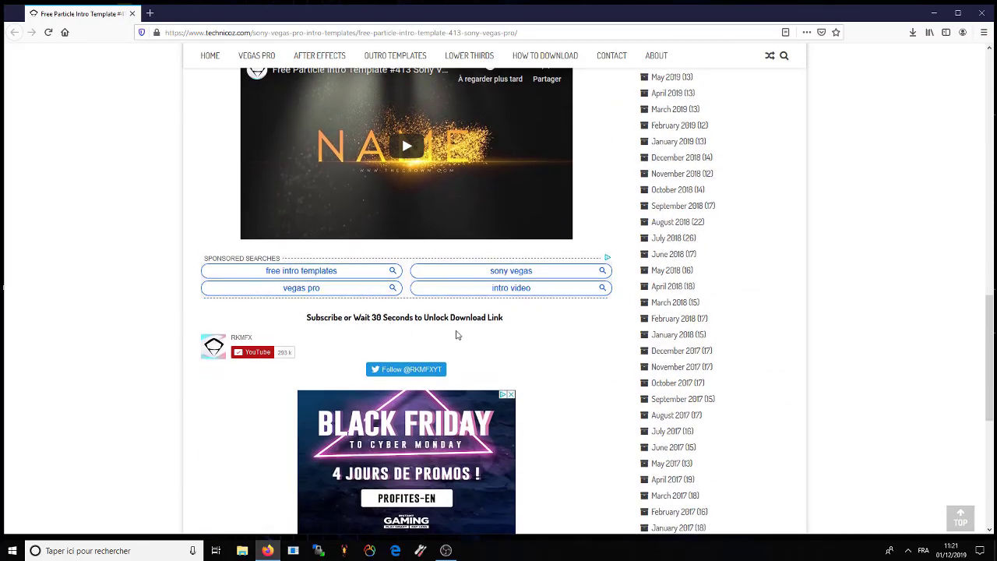
{"action": "scroll", "coordinate": [592, 417], "scroll_direction": "down", "scroll_amount": 4}
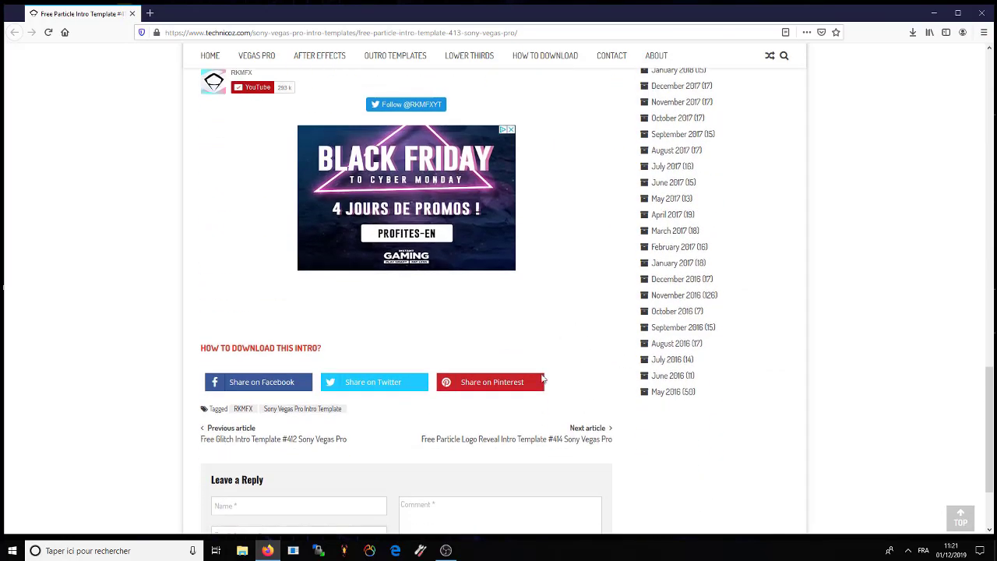
Watch part of the embedded preview of the particle intro template and pause it.
{"action": "scroll", "coordinate": [397, 257], "scroll_direction": "up", "scroll_amount": 6}
{"action": "left_click", "coordinate": [406, 305]}
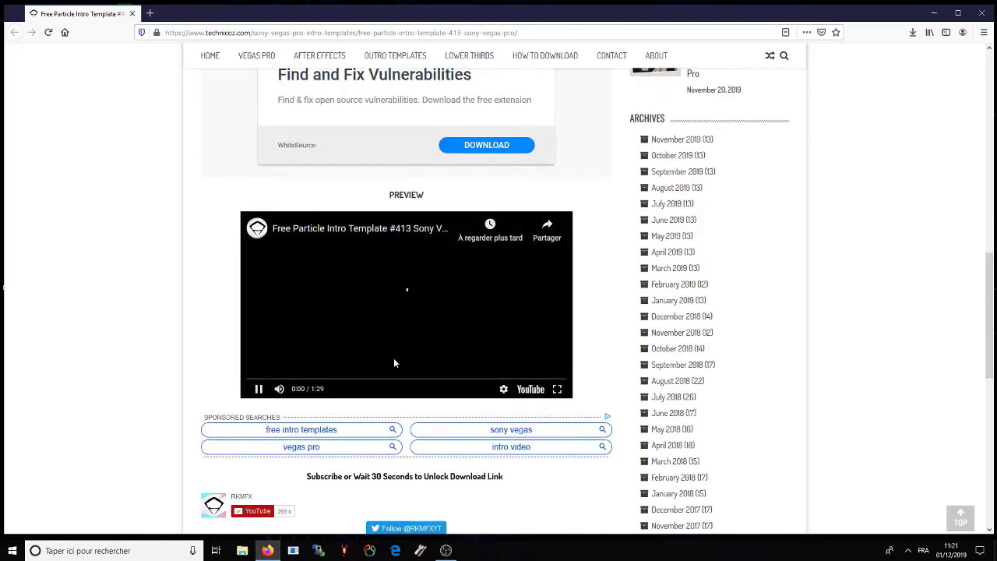
{"action": "left_click", "coordinate": [270, 379]}
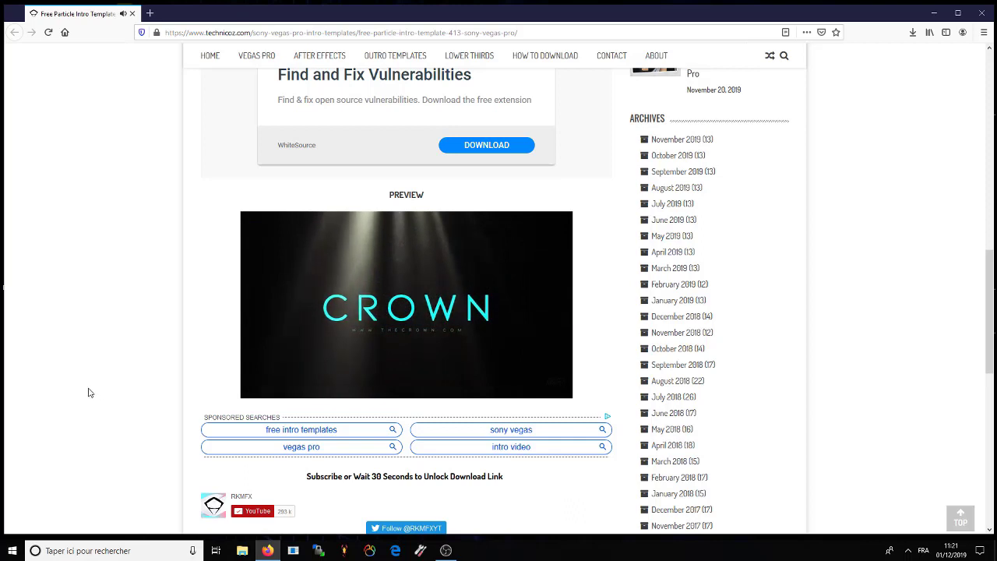
{"action": "mouse_move", "coordinate": [289, 391]}
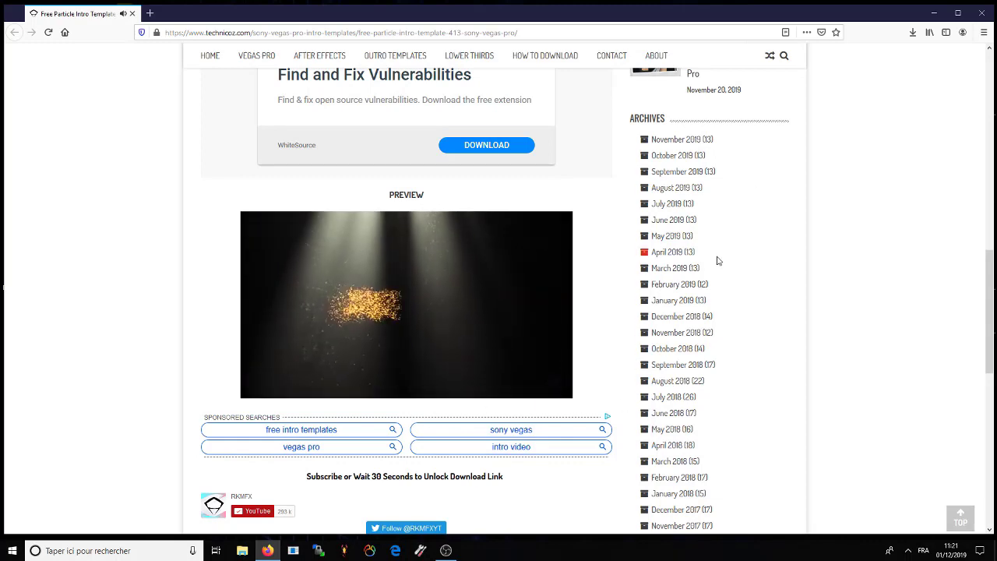
{"action": "scroll", "coordinate": [716, 260], "scroll_direction": "down", "scroll_amount": 2}
{"action": "scroll", "coordinate": [545, 322], "scroll_direction": "up", "scroll_amount": 5}
{"action": "left_click", "coordinate": [356, 485]}
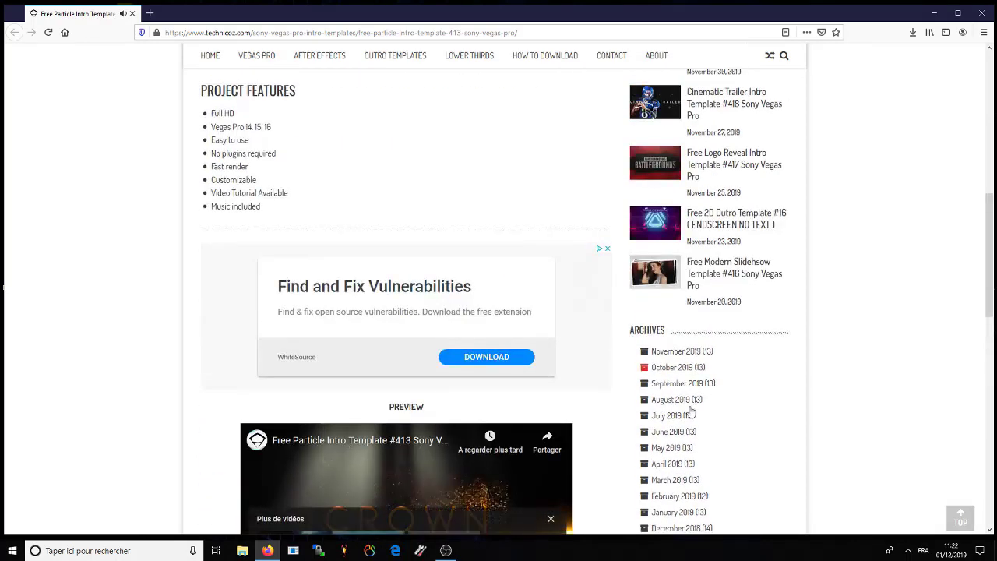
Follow the unlocked download link on the template page and download Intro #413.zip from MediaFire.
{"action": "scroll", "coordinate": [690, 412], "scroll_direction": "down", "scroll_amount": 3}
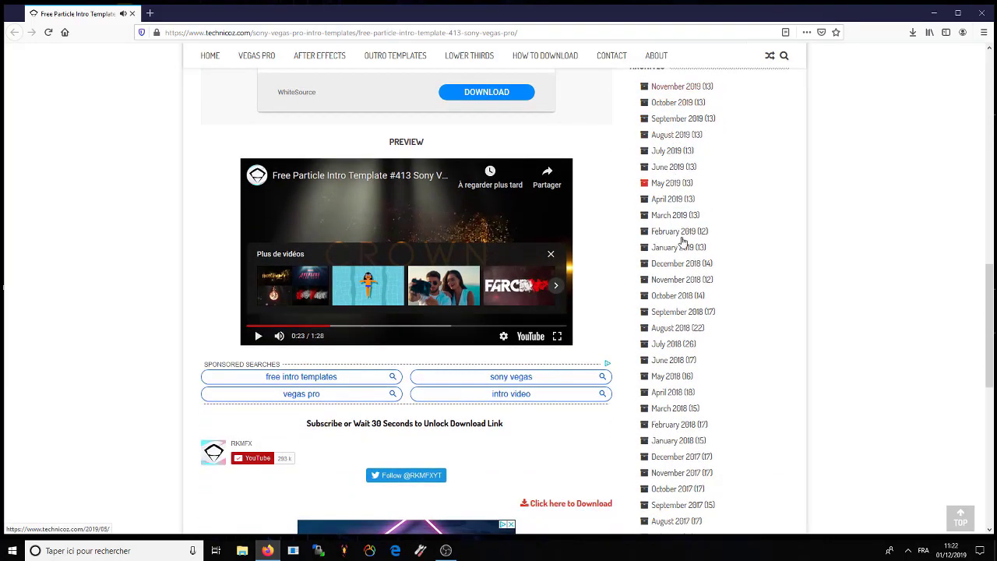
{"action": "scroll", "coordinate": [702, 398], "scroll_direction": "up", "scroll_amount": 6}
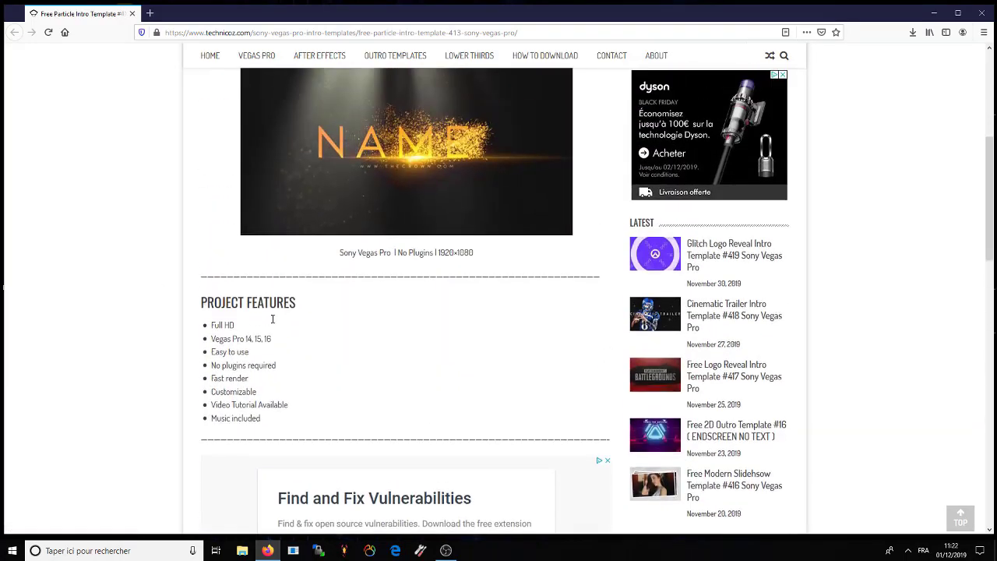
{"action": "scroll", "coordinate": [351, 331], "scroll_direction": "up", "scroll_amount": 4}
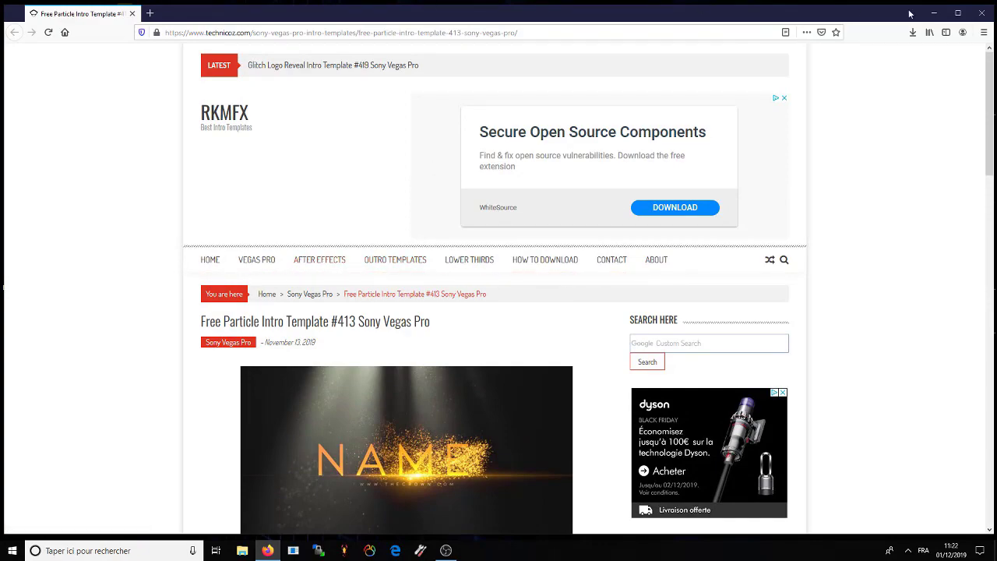
{"action": "scroll", "coordinate": [501, 349], "scroll_direction": "down", "scroll_amount": 10}
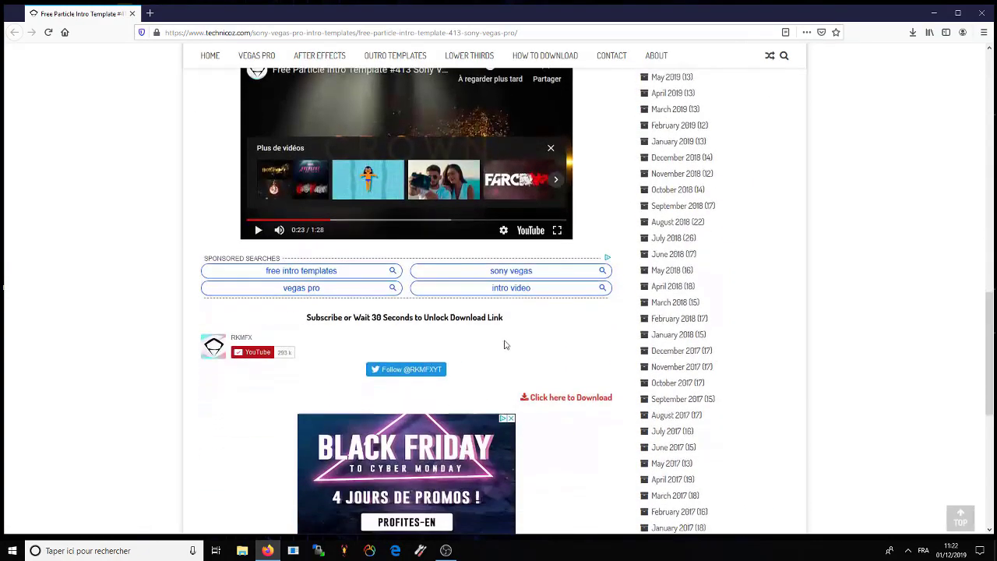
{"action": "left_click", "coordinate": [552, 400]}
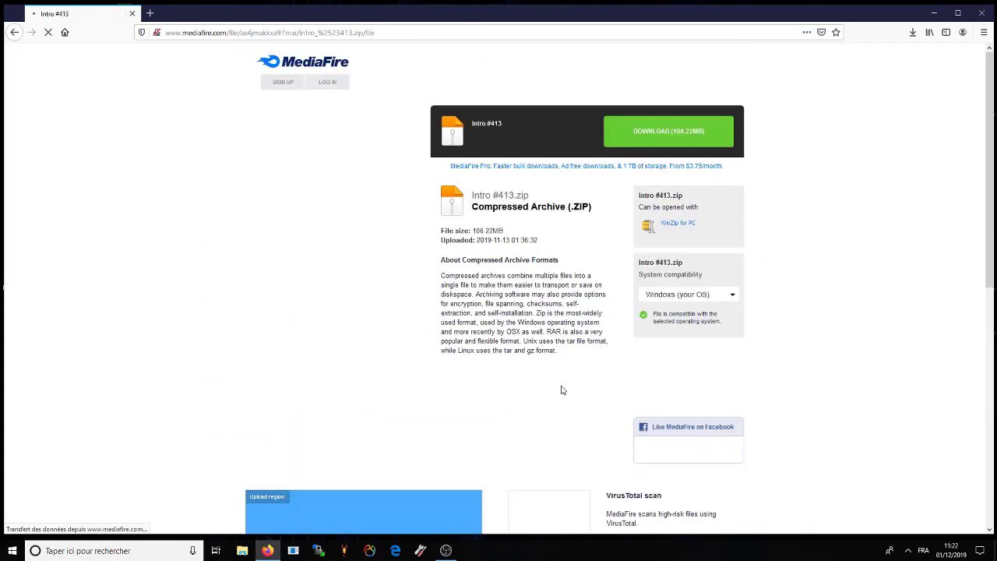
{"action": "left_click", "coordinate": [653, 134]}
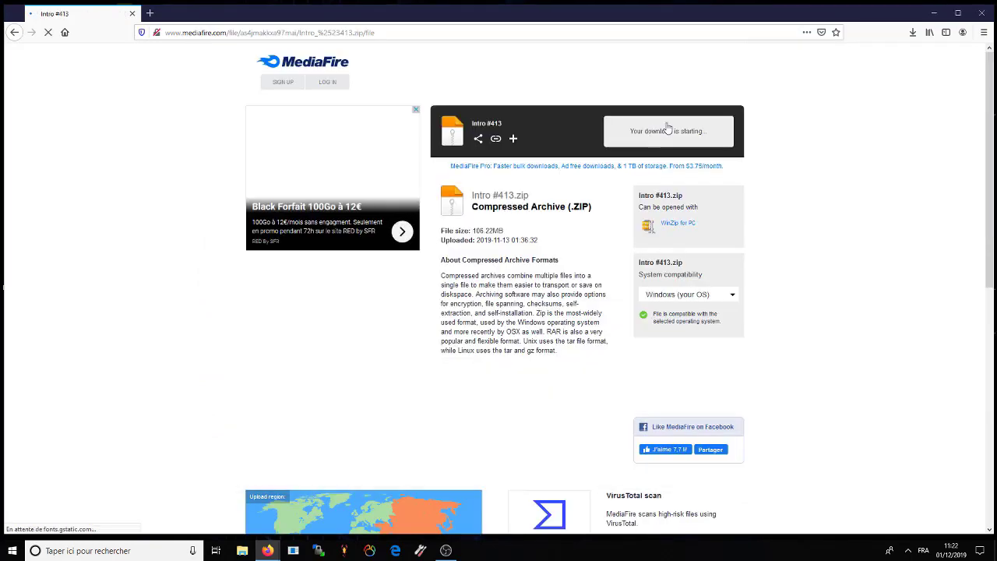
{"action": "left_click", "coordinate": [544, 379]}
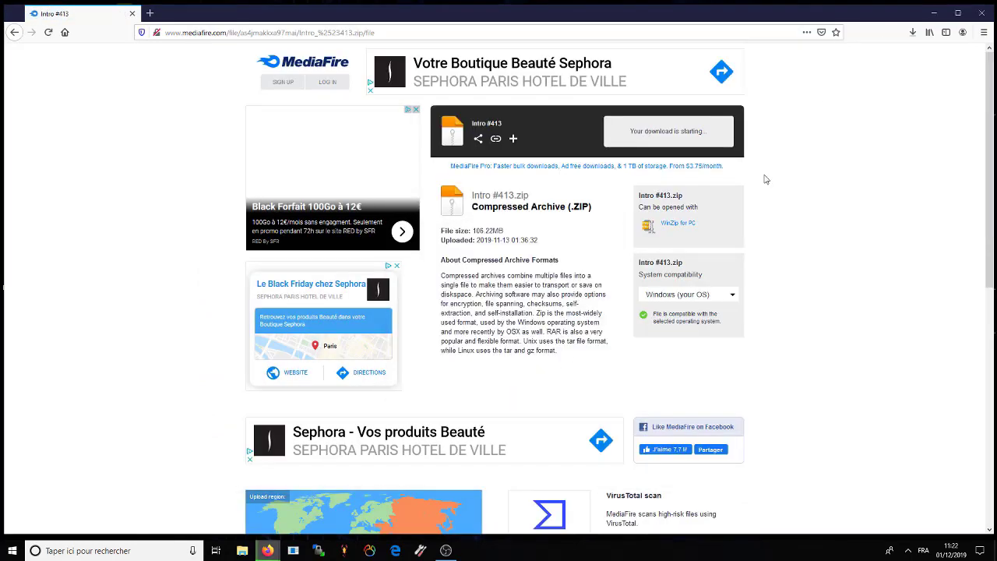
Open the downloaded Intro #413.zip in WinRAR and close the advertising and trial windows.
{"action": "left_click", "coordinate": [911, 38]}
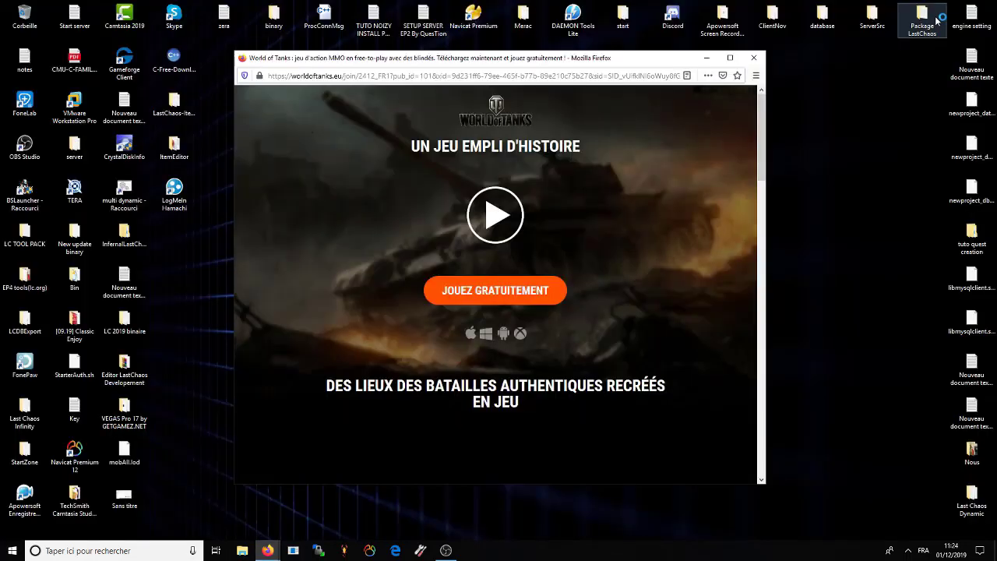
{"action": "left_click", "coordinate": [746, 48]}
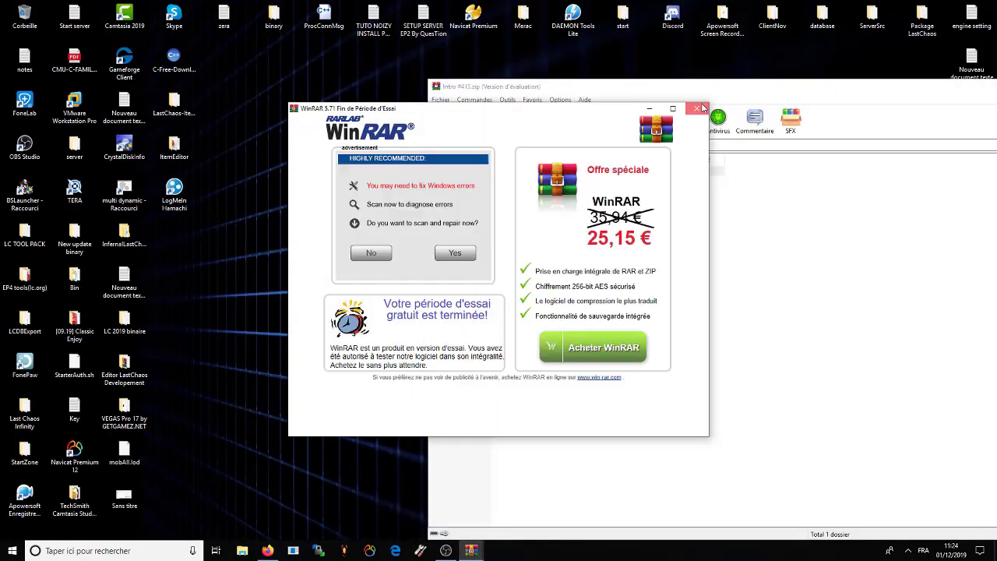
{"action": "left_click", "coordinate": [700, 108]}
Check the contents of the Intro #413 folder in the archive and extract that folder to the desktop.
{"action": "double_click", "coordinate": [454, 181]}
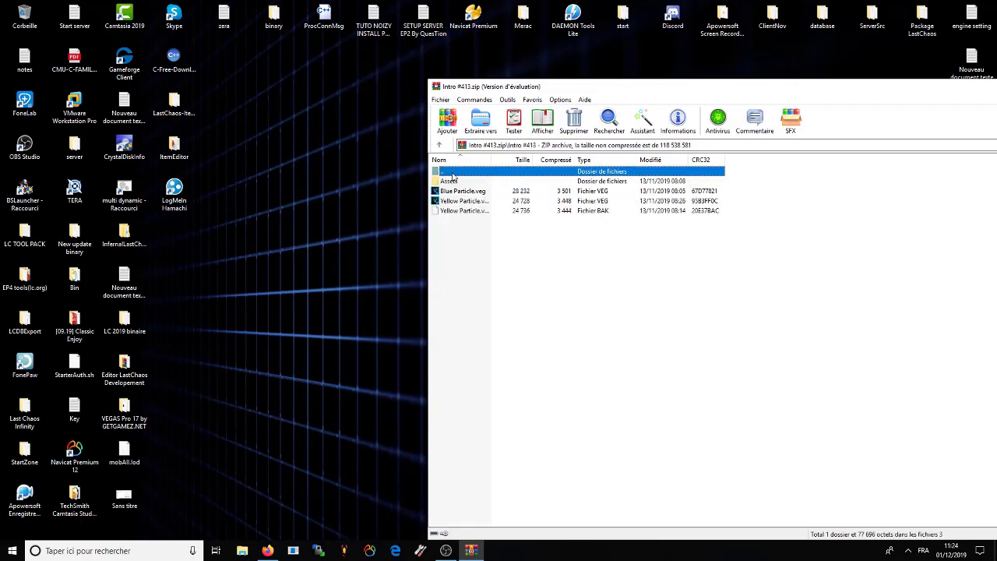
{"action": "double_click", "coordinate": [452, 172]}
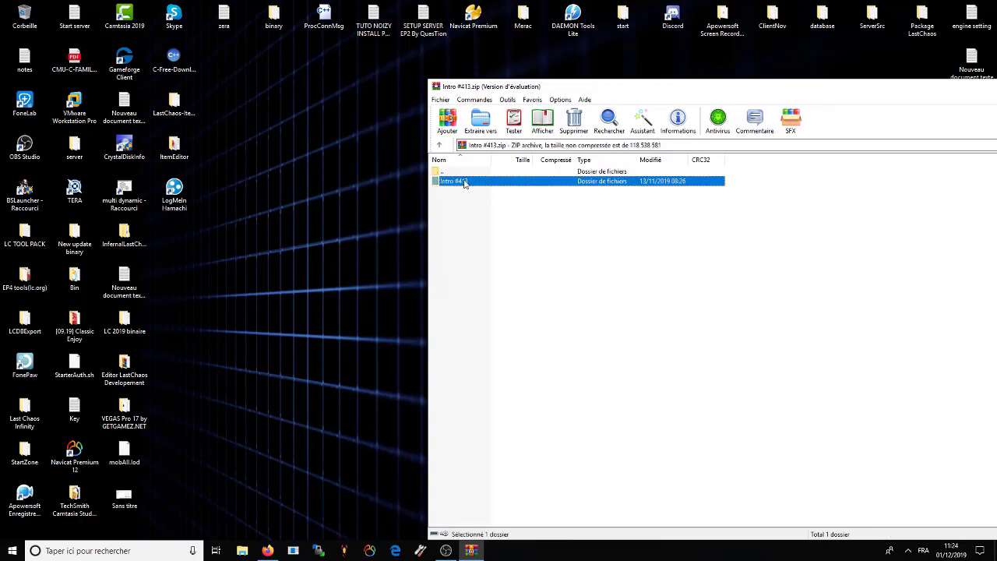
{"action": "double_click", "coordinate": [451, 182]}
{"action": "key", "text": "BackSpace"}
{"action": "left_click_drag", "start_coordinate": [236, 270], "coordinate": [219, 400]}
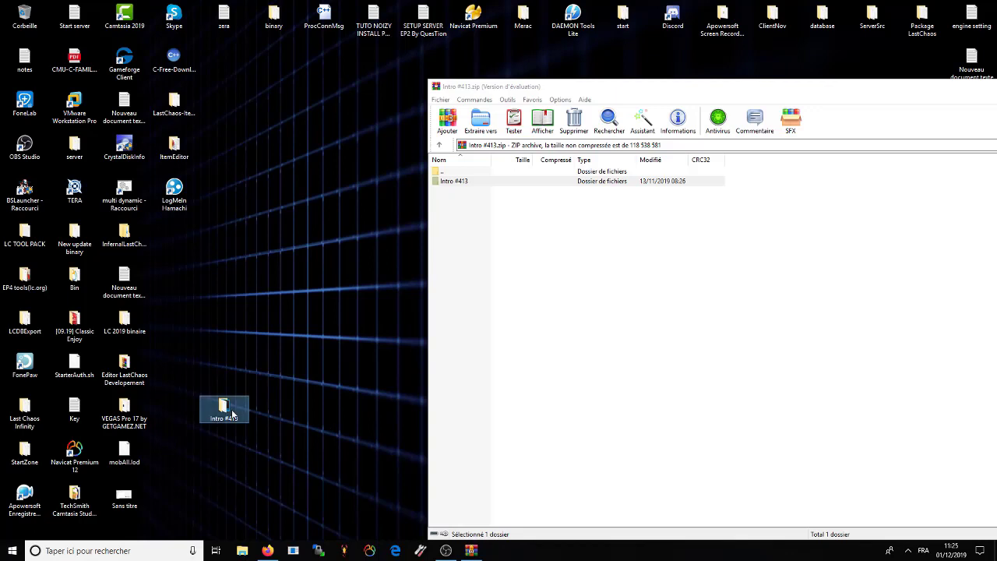
Examine the Blue Particle and Yellow Particle project files in the extracted Intro #413 folder, and clear the folder and archive windows away.
{"action": "double_click", "coordinate": [231, 409]}
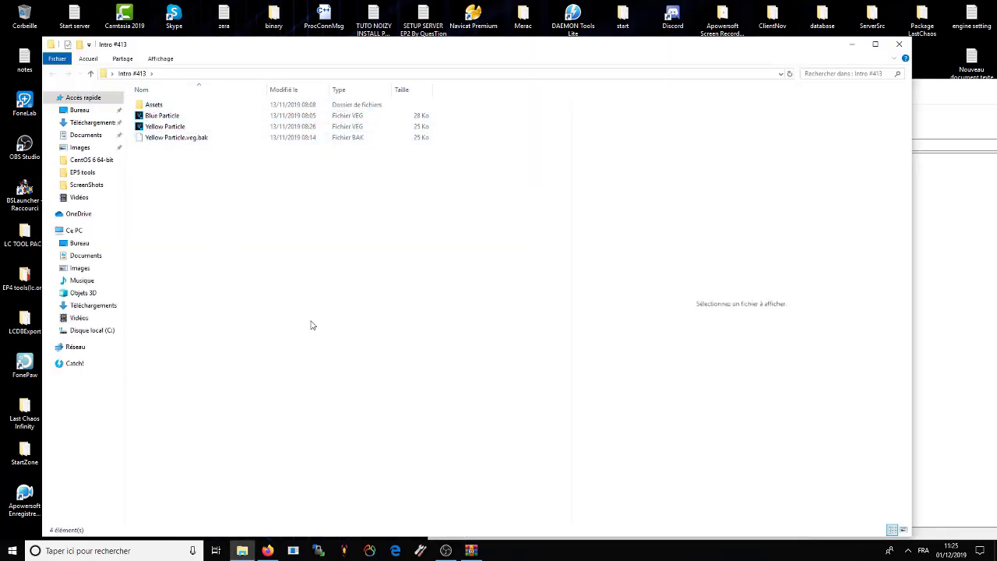
{"action": "left_click", "coordinate": [160, 130]}
{"action": "left_click", "coordinate": [281, 296]}
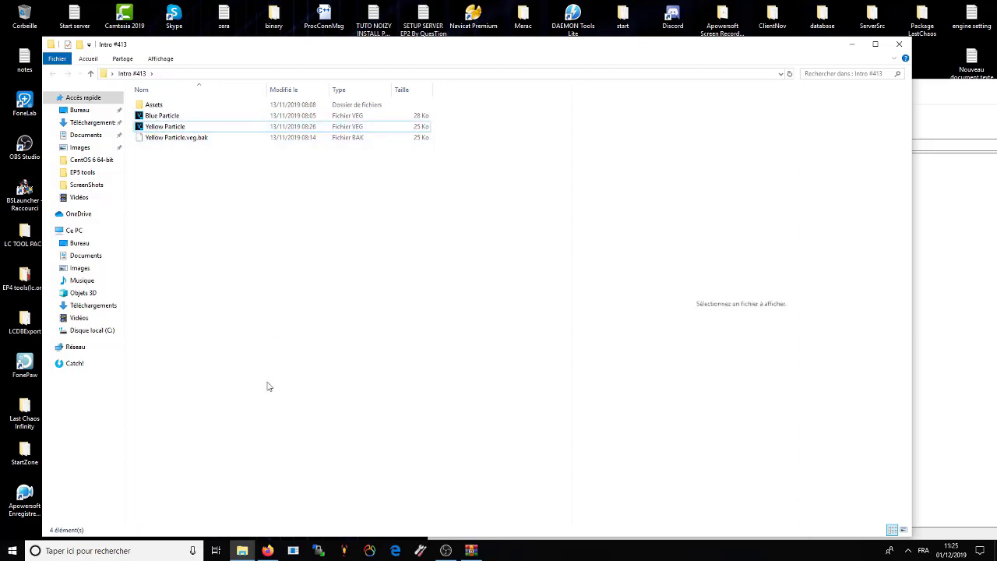
{"action": "key", "text": "space"}
{"action": "key", "text": "Up"}
{"action": "left_click", "coordinate": [235, 315]}
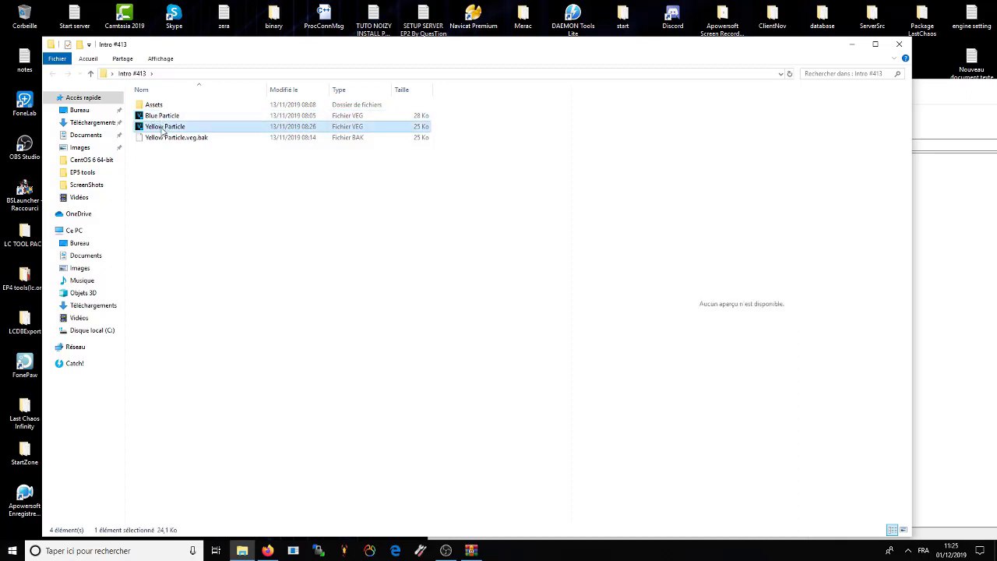
{"action": "left_click", "coordinate": [163, 118]}
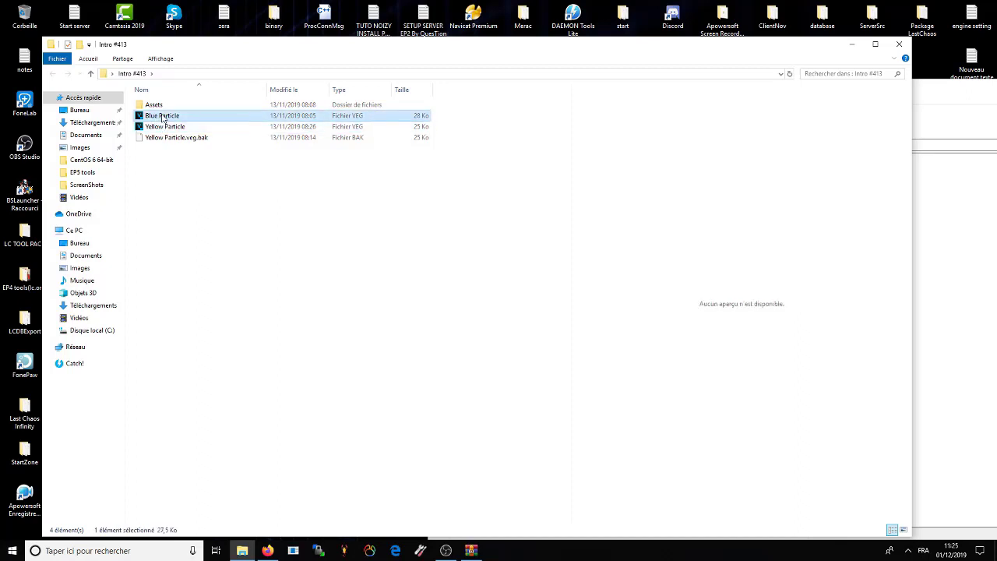
{"action": "left_click", "coordinate": [223, 240]}
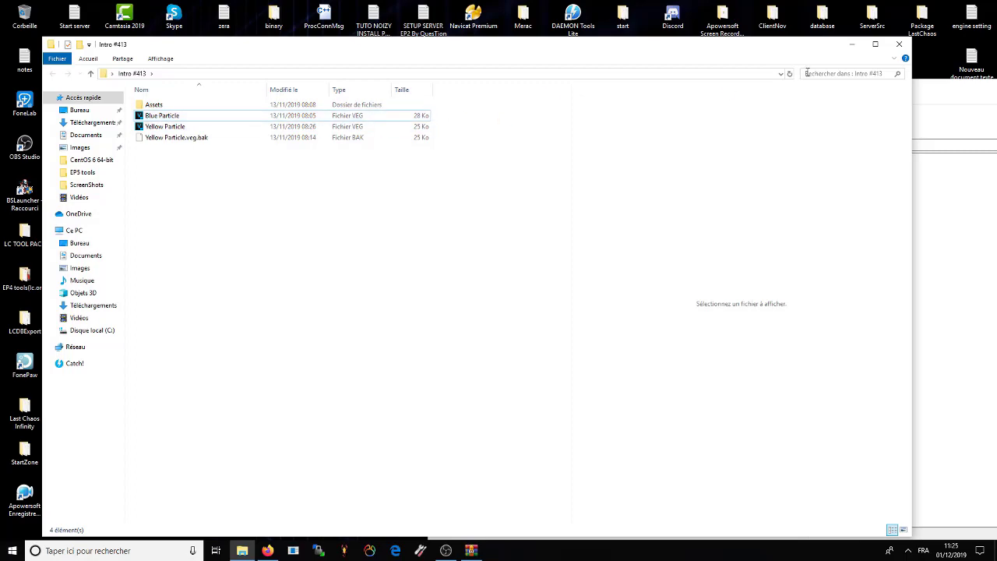
{"action": "left_click", "coordinate": [852, 43]}
{"action": "left_click", "coordinate": [878, 74]}
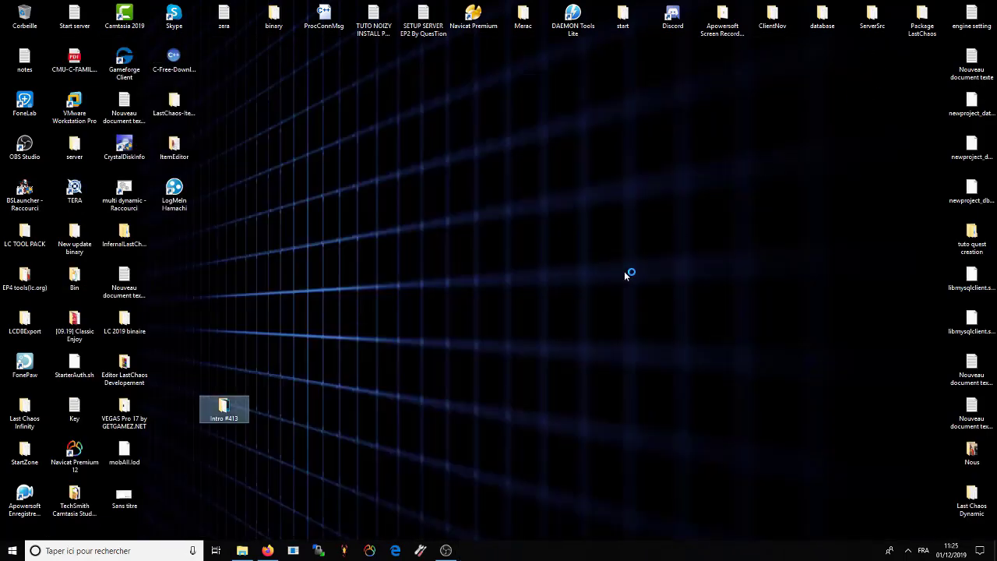
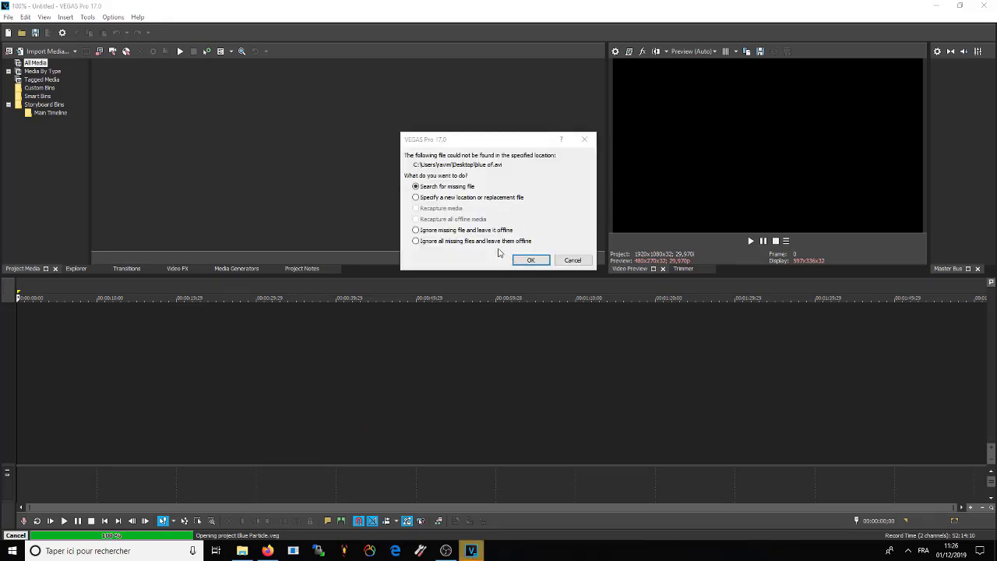
Try to search for the missing blue of.avi file, and cancel opening the Blue Particle project in VEGAS Pro.
{"action": "left_click", "coordinate": [533, 261]}
{"action": "left_click", "coordinate": [604, 156]}
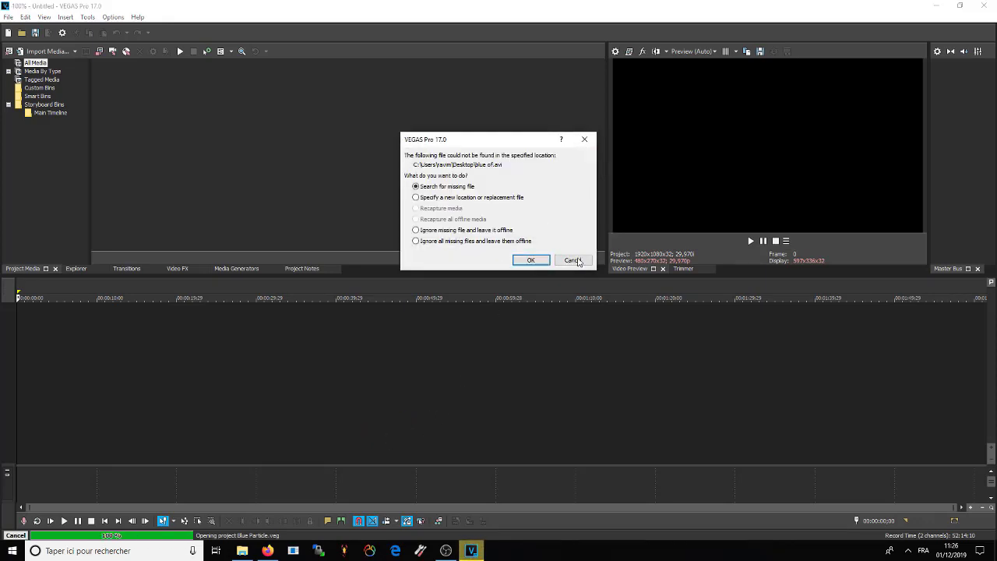
{"action": "left_click", "coordinate": [572, 260]}
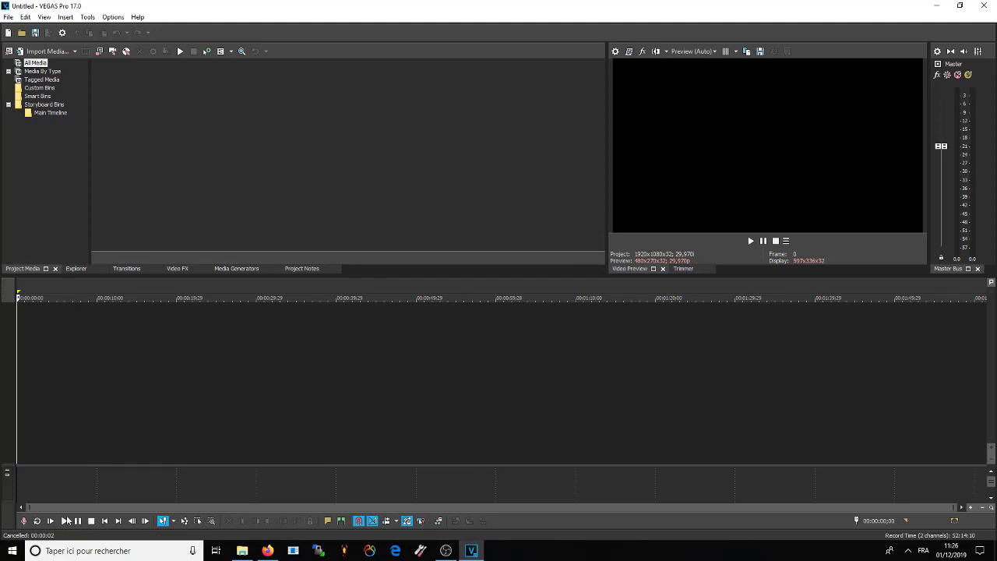
Play the empty project briefly, check its media categories, and close VEGAS Pro.
{"action": "left_click", "coordinate": [750, 240]}
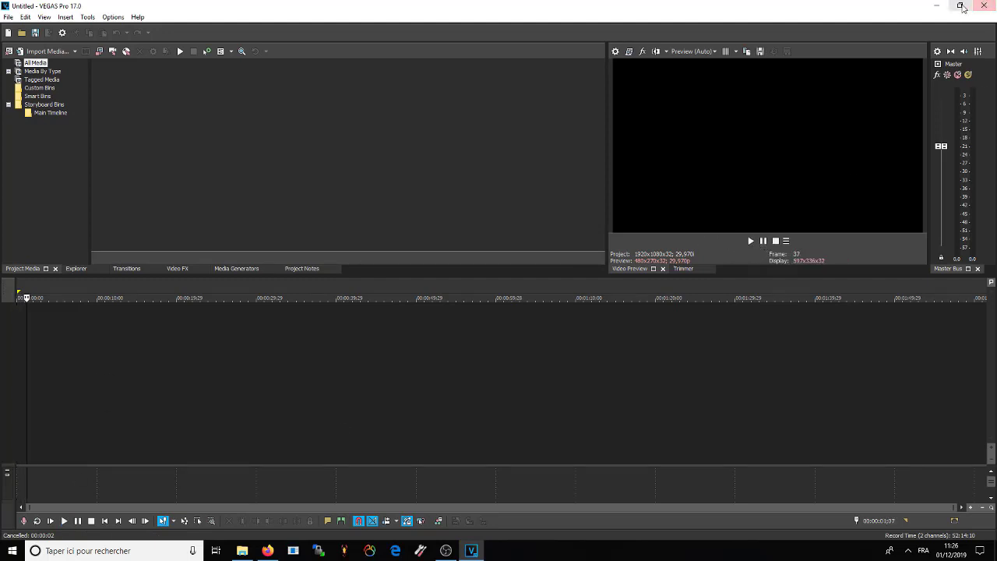
{"action": "left_click", "coordinate": [42, 71]}
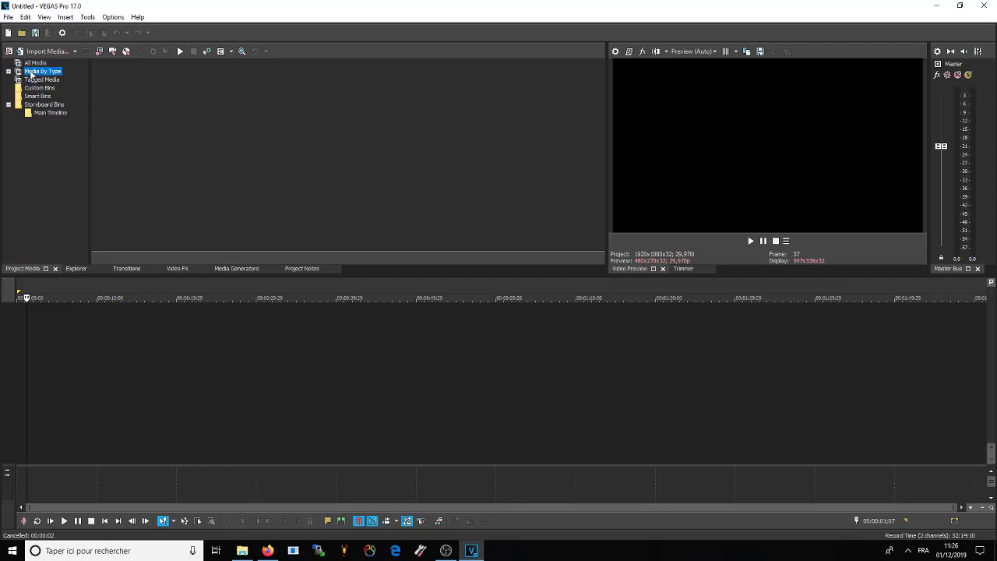
{"action": "double_click", "coordinate": [42, 71]}
{"action": "left_click", "coordinate": [40, 80]}
{"action": "left_click", "coordinate": [990, 5]}
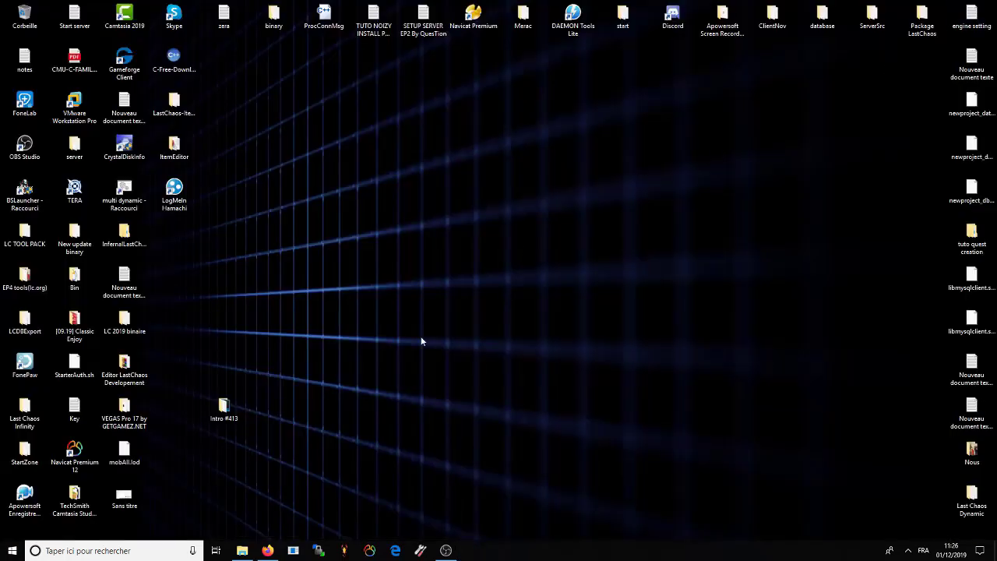
Open the Yellow Particle project from the Intro #413 folder in VEGAS Pro and play the intro.
{"action": "left_click", "coordinate": [242, 550]}
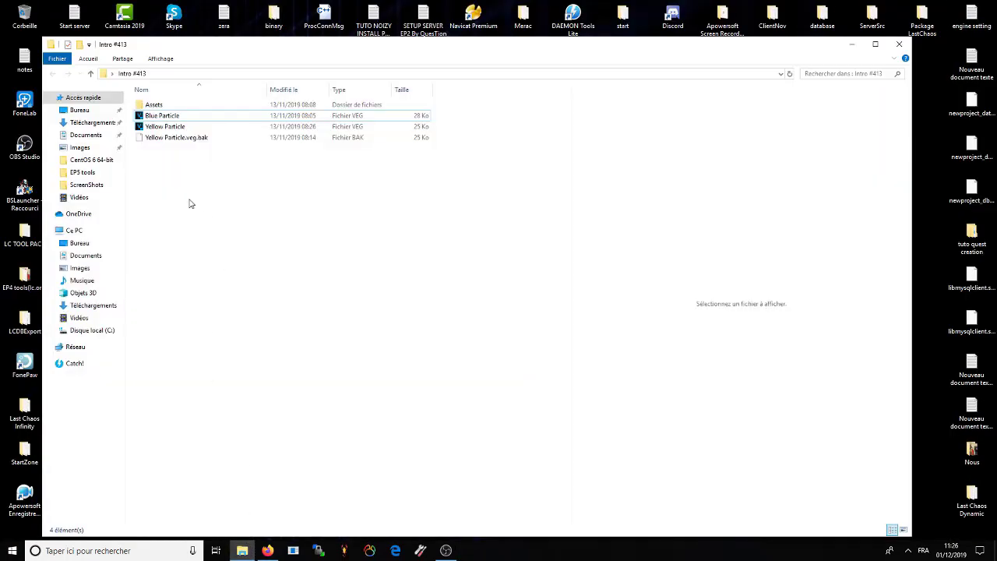
{"action": "left_click", "coordinate": [176, 128]}
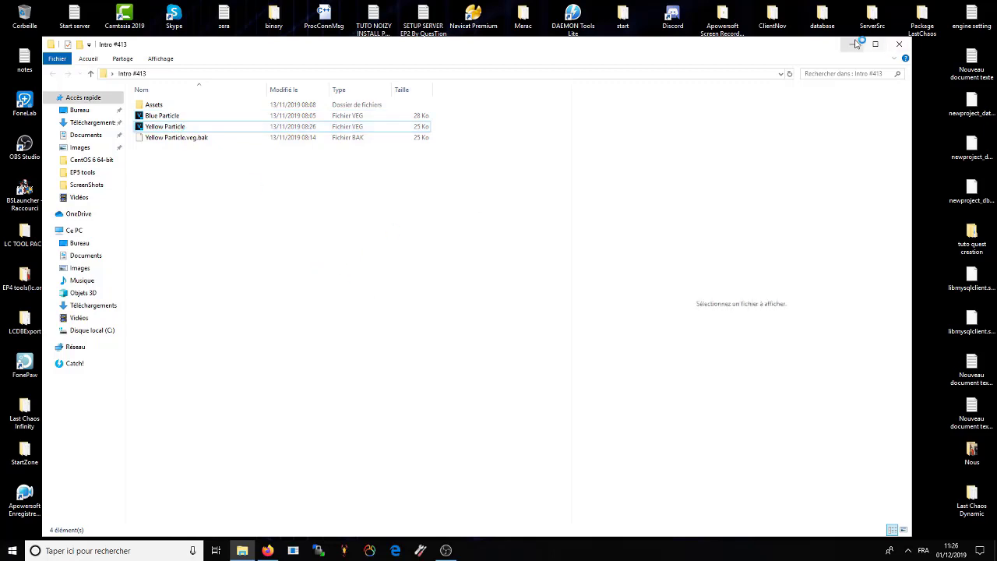
{"action": "key", "text": "super+d"}
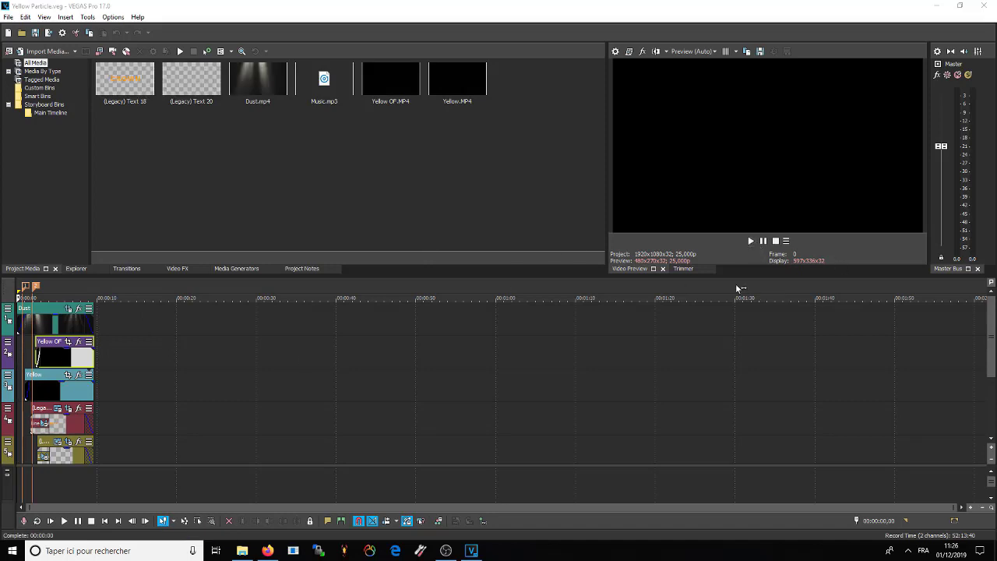
{"action": "left_click", "coordinate": [751, 241]}
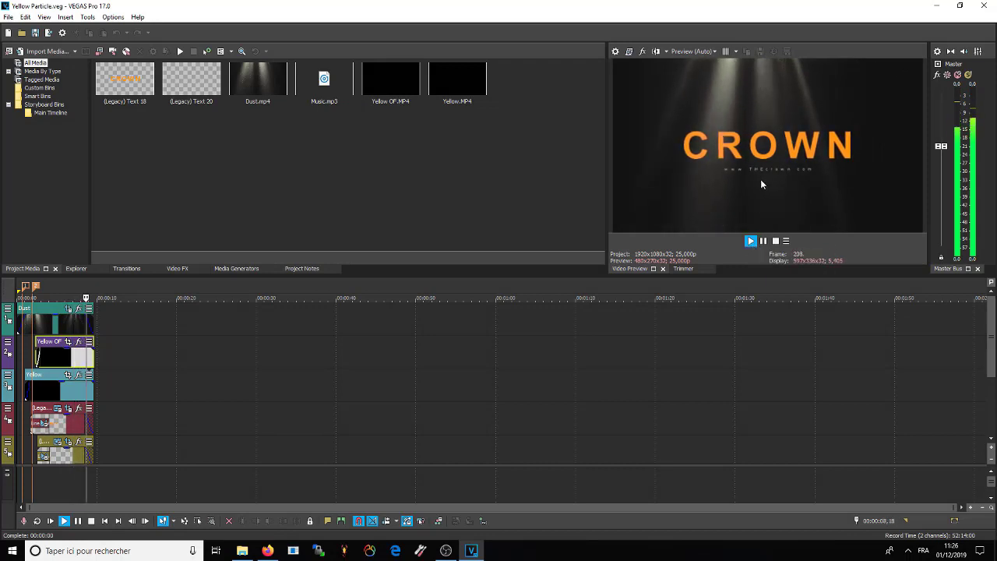
Replace the CROWN title text with Keiss in the generated media of the title event.
{"action": "left_click", "coordinate": [210, 521]}
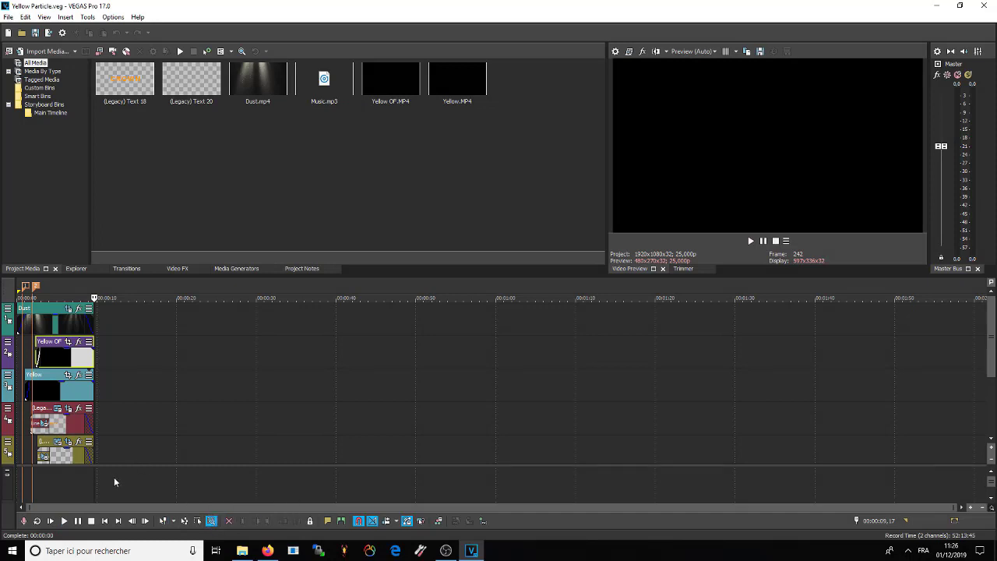
{"action": "mouse_move", "coordinate": [120, 478]}
{"action": "left_mouse_down"}
{"action": "mouse_move", "coordinate": [34, 479]}
{"action": "mouse_move", "coordinate": [123, 469]}
{"action": "left_mouse_up"}
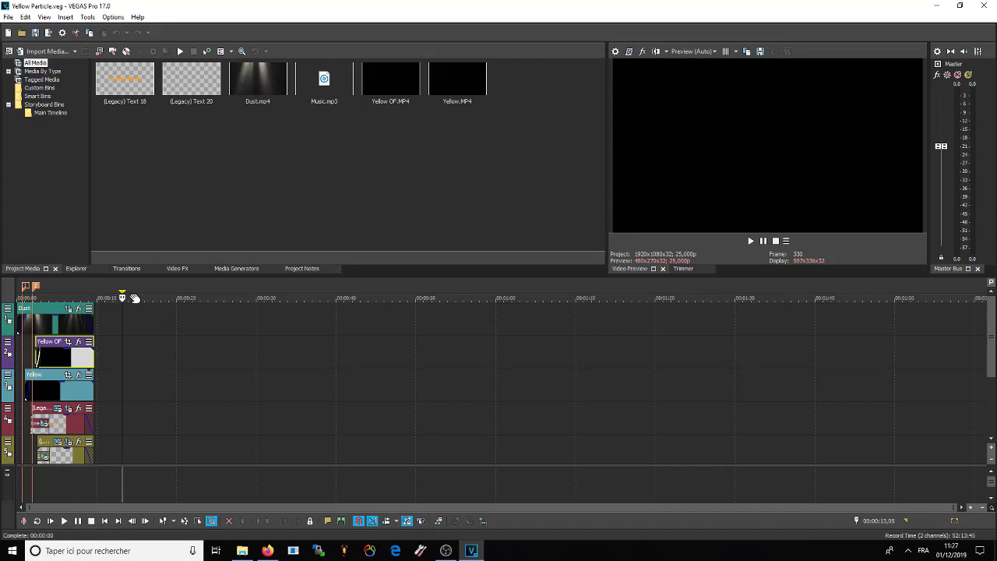
{"action": "left_click", "coordinate": [124, 309]}
{"action": "left_click_drag", "start_coordinate": [174, 494], "coordinate": [114, 418]}
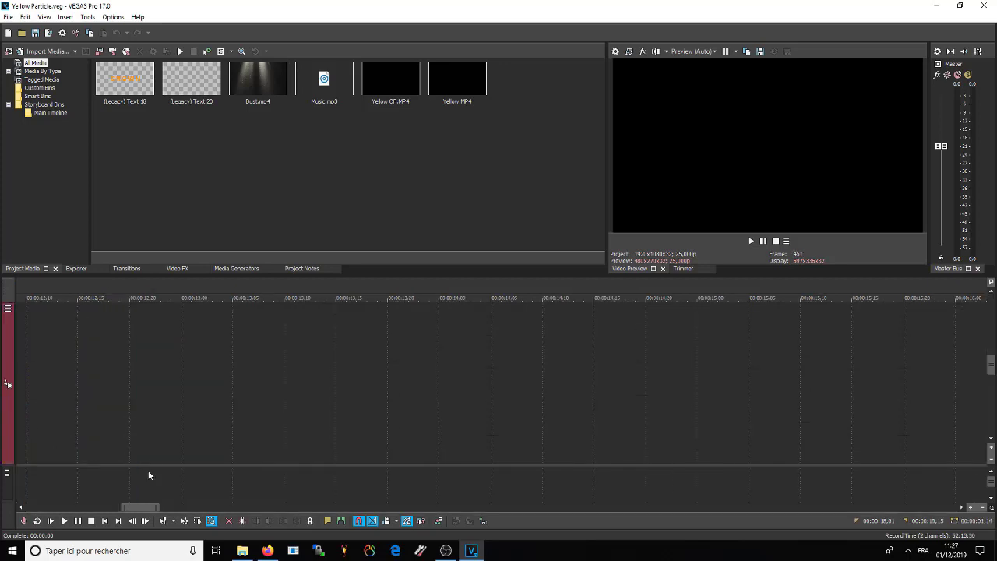
{"action": "left_click_drag", "start_coordinate": [157, 507], "coordinate": [85, 507]}
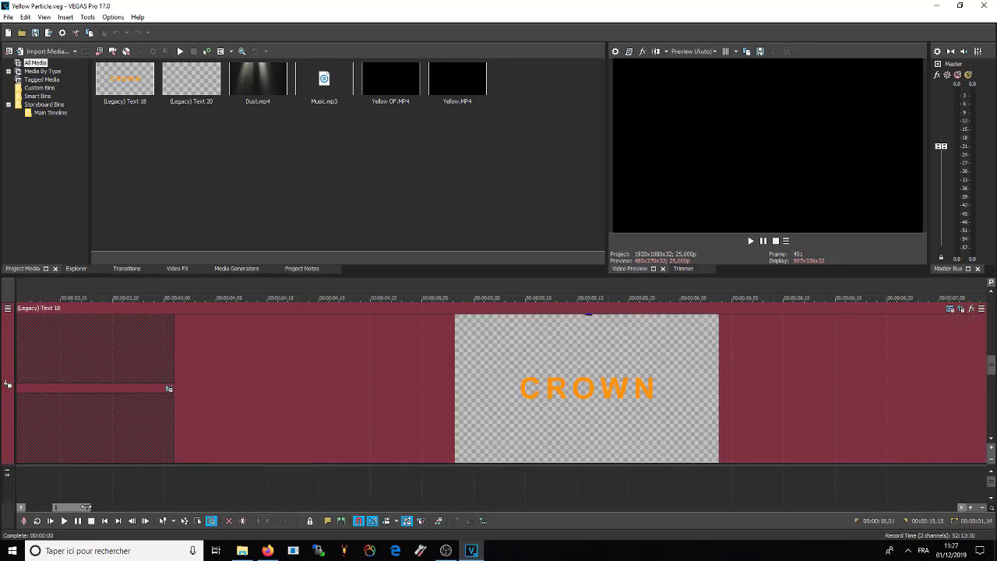
{"action": "right_click", "coordinate": [588, 384]}
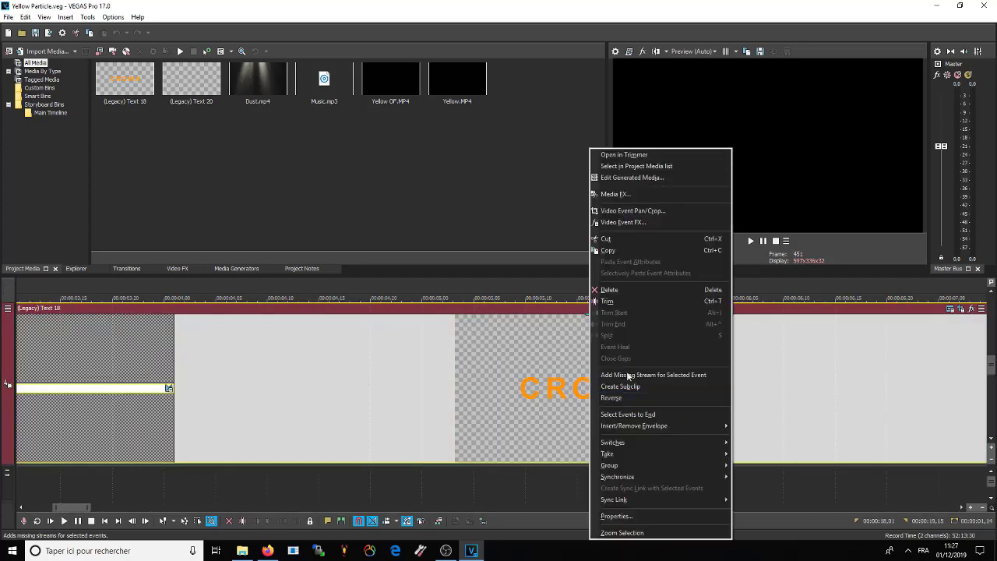
{"action": "left_click", "coordinate": [632, 179]}
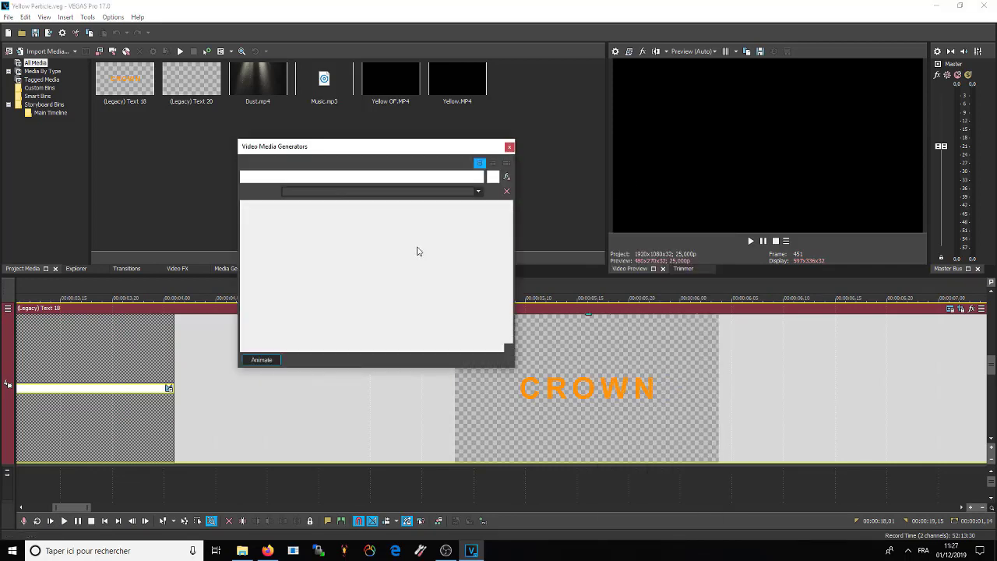
{"action": "left_click_drag", "start_coordinate": [485, 278], "coordinate": [253, 279]}
{"action": "type", "text": "Keiss"}
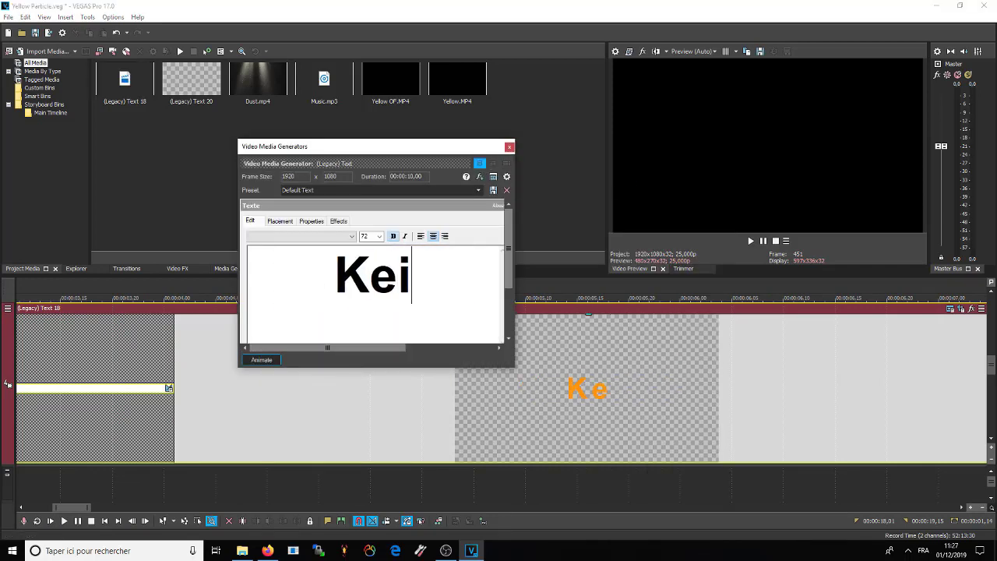
{"action": "left_click", "coordinate": [509, 148]}
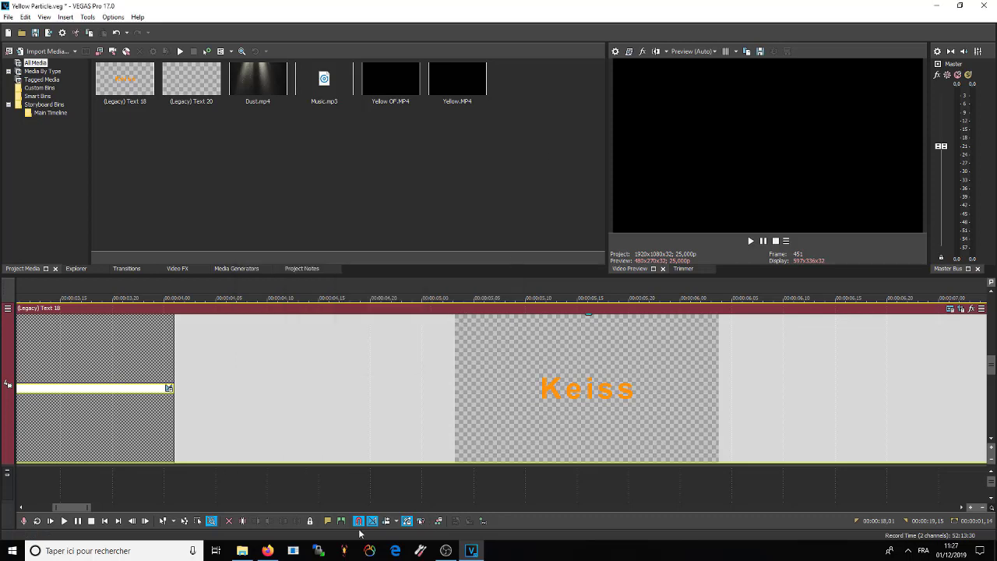
Collapse the stray time selection on the empty part of the timeline beyond the intro's end.
{"action": "left_click", "coordinate": [962, 507]}
{"action": "left_click", "coordinate": [962, 507]}
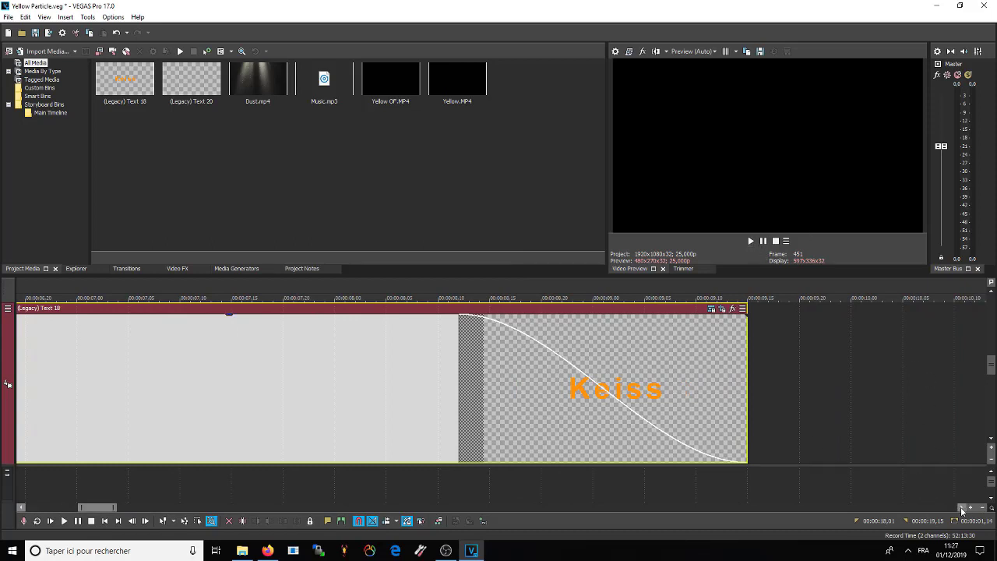
{"action": "left_click_drag", "start_coordinate": [100, 507], "coordinate": [179, 520]}
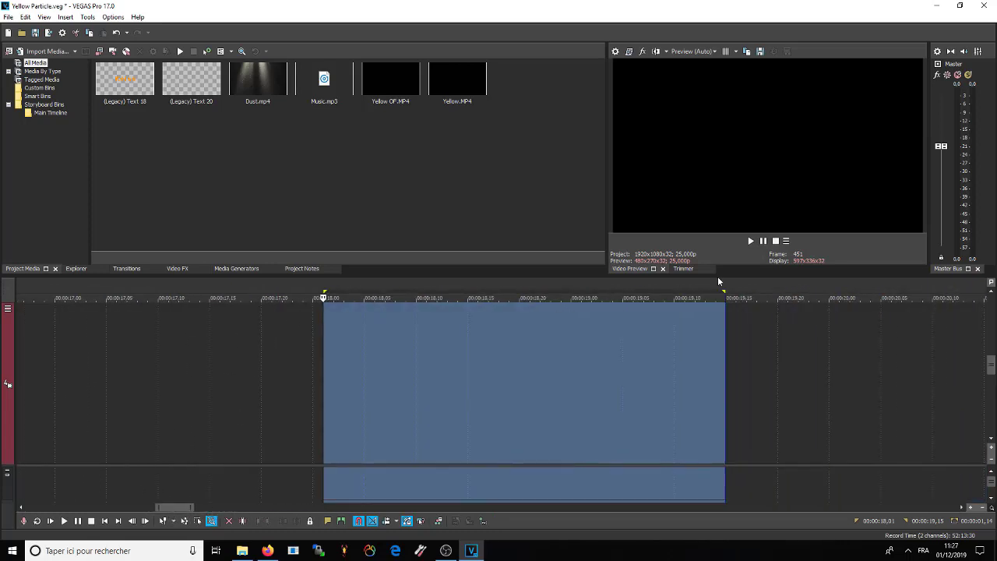
{"action": "left_click_drag", "start_coordinate": [726, 289], "coordinate": [323, 300]}
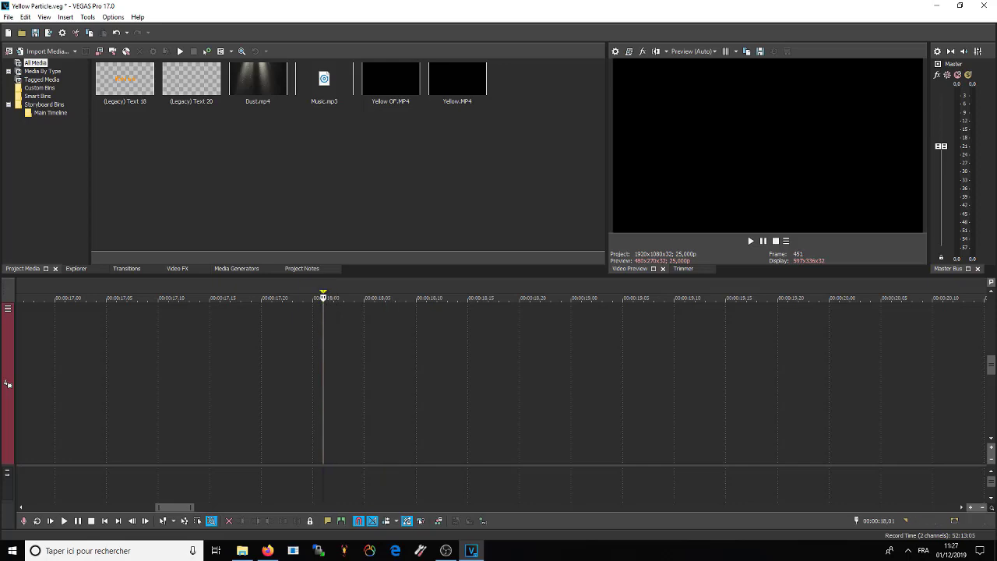
Reopen the generated media settings of the Keiss title event and close them.
{"action": "left_click_drag", "start_coordinate": [175, 507], "coordinate": [53, 504]}
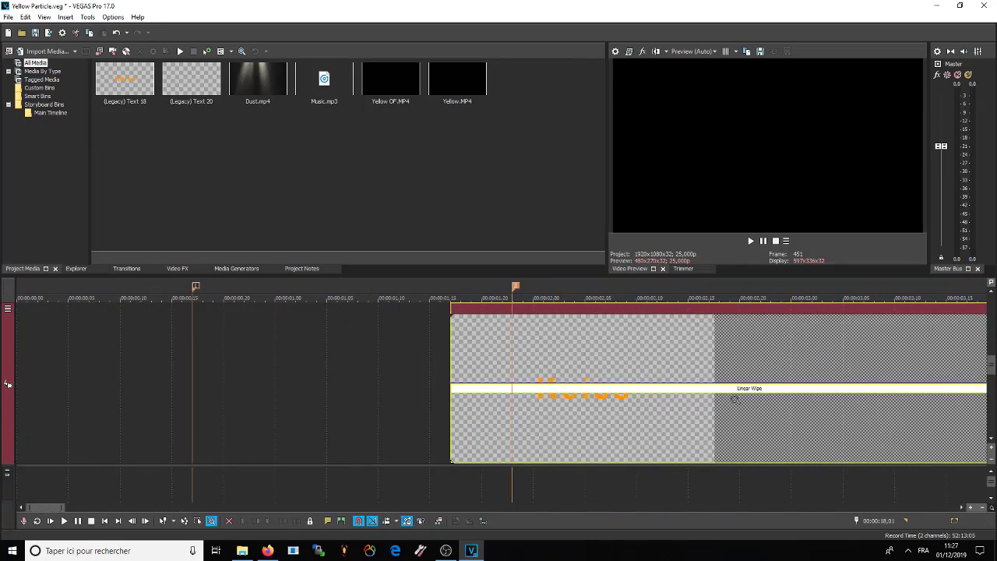
{"action": "right_click", "coordinate": [764, 392]}
{"action": "left_click", "coordinate": [833, 193]}
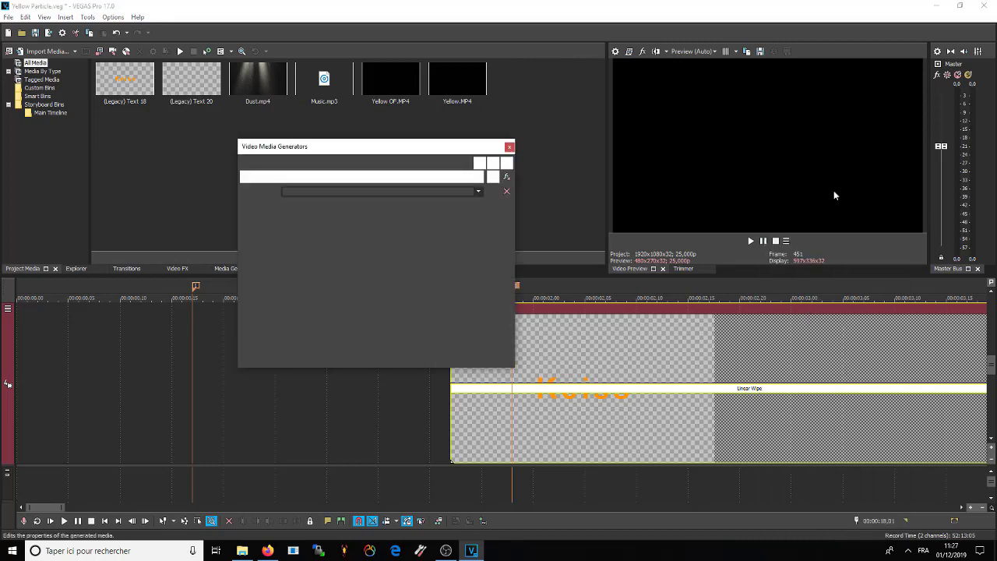
{"action": "left_click", "coordinate": [508, 146]}
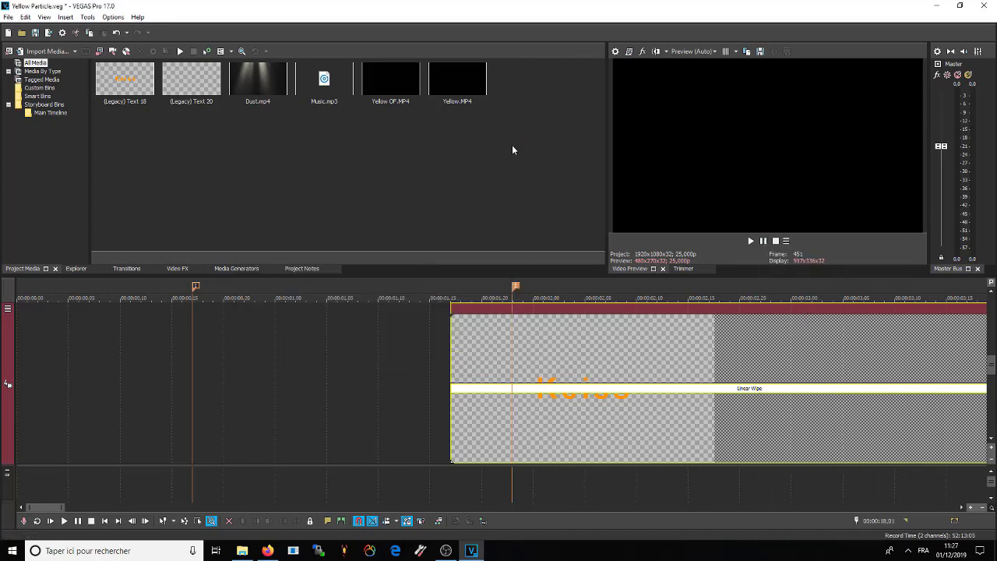
Play the preview from the current timeline position, stop it, and go up to the Dust track.
{"action": "left_click", "coordinate": [750, 240]}
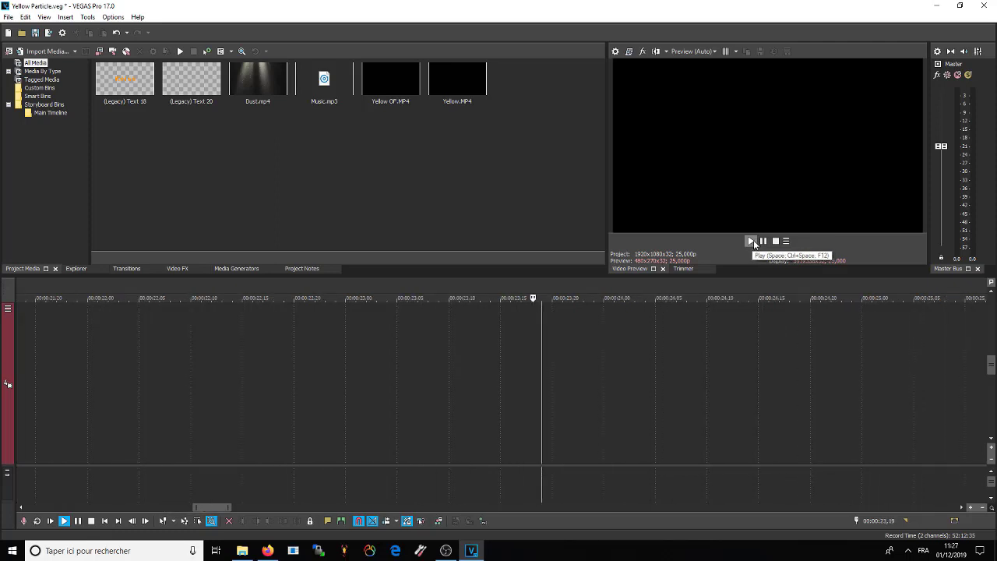
{"action": "left_click", "coordinate": [753, 240]}
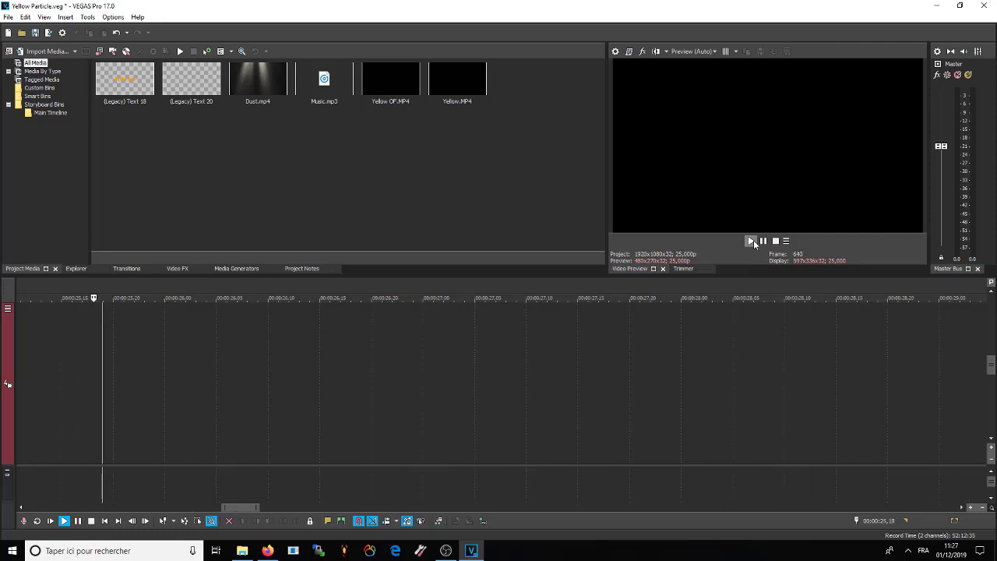
{"action": "left_click", "coordinate": [754, 240]}
{"action": "left_click", "coordinate": [764, 242]}
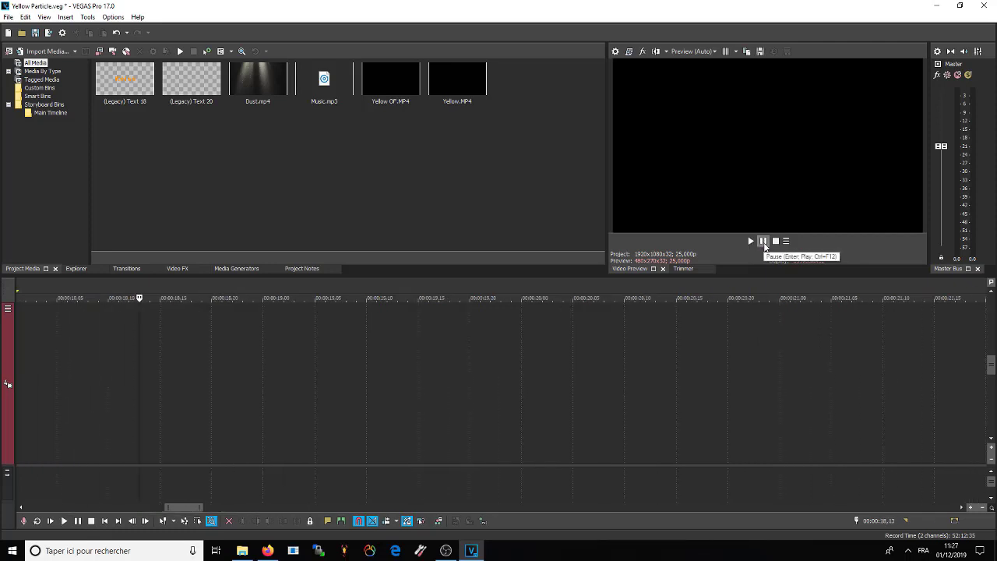
{"action": "scroll", "coordinate": [991, 382], "scroll_direction": "up", "scroll_amount": 5}
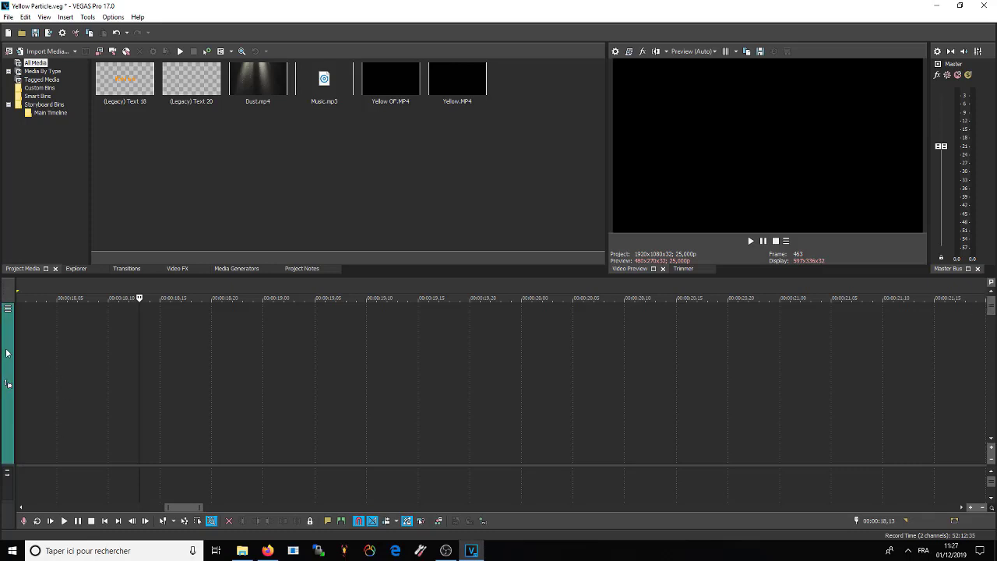
{"action": "right_click", "coordinate": [6, 309]}
{"action": "left_click", "coordinate": [241, 298]}
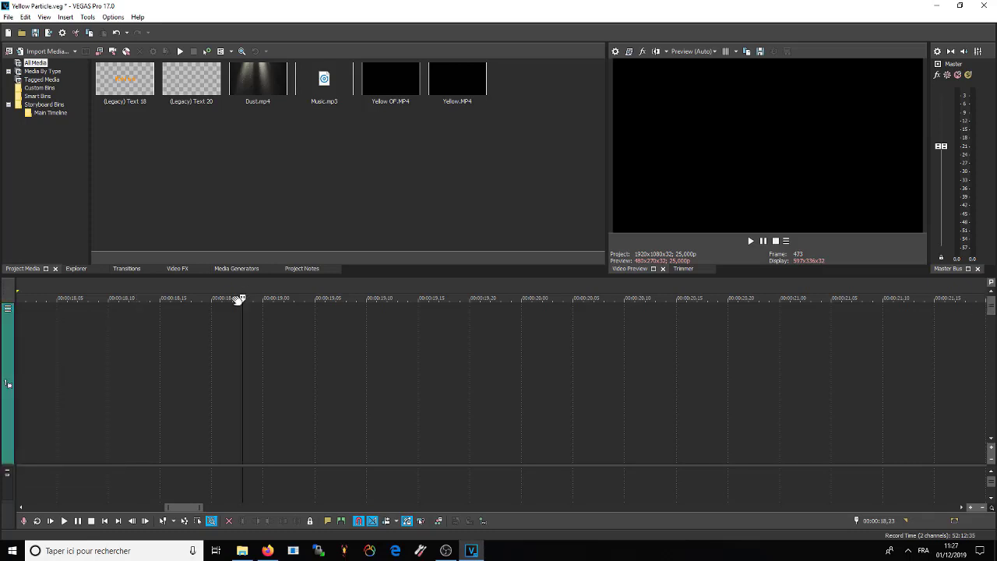
Move the second timeline marker onto the first one, select the Dust event and place the playhead at 00:00:00,20.
{"action": "left_click_drag", "start_coordinate": [183, 507], "coordinate": [41, 509]}
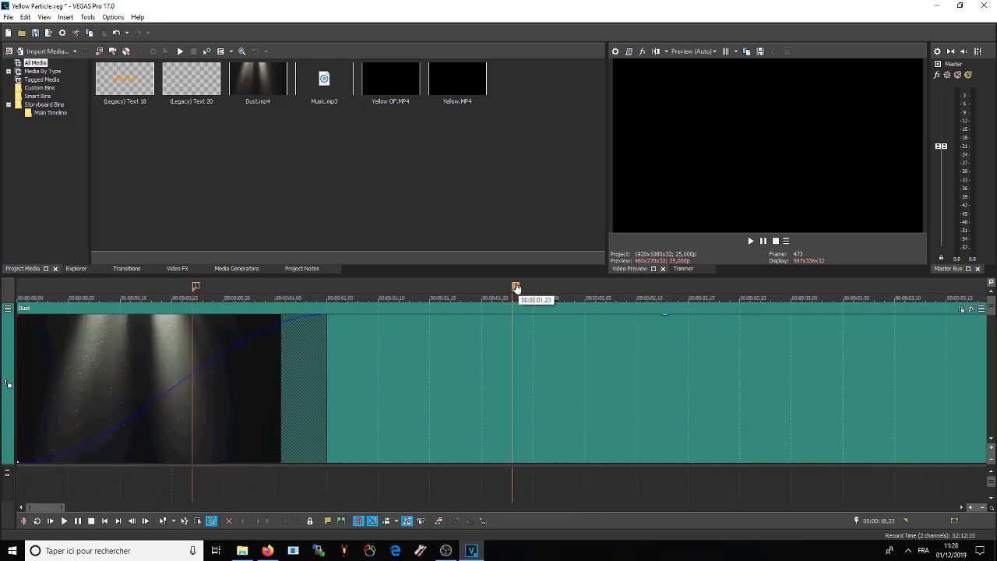
{"action": "left_click_drag", "start_coordinate": [514, 295], "coordinate": [194, 294]}
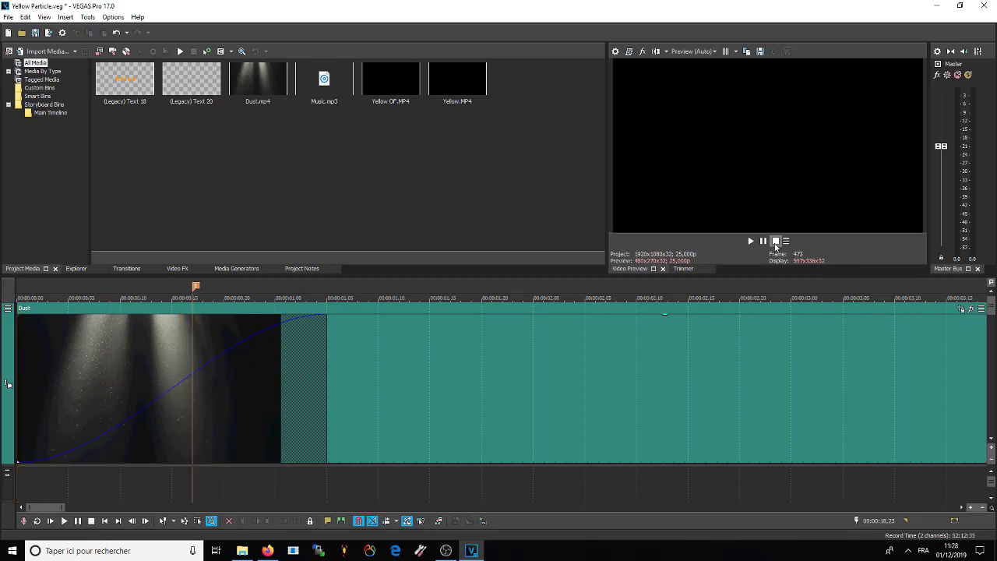
{"action": "left_click", "coordinate": [211, 520]}
{"action": "right_click", "coordinate": [262, 399]}
{"action": "left_click", "coordinate": [226, 492]}
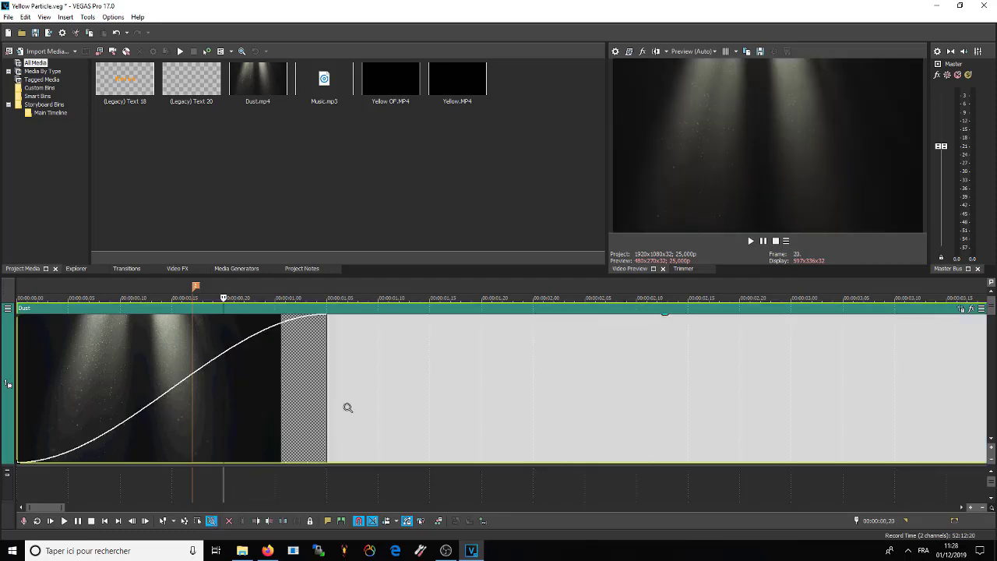
Play the intro to check the particle animation of the Keiss title, and pause on the full title.
{"action": "left_click", "coordinate": [750, 242]}
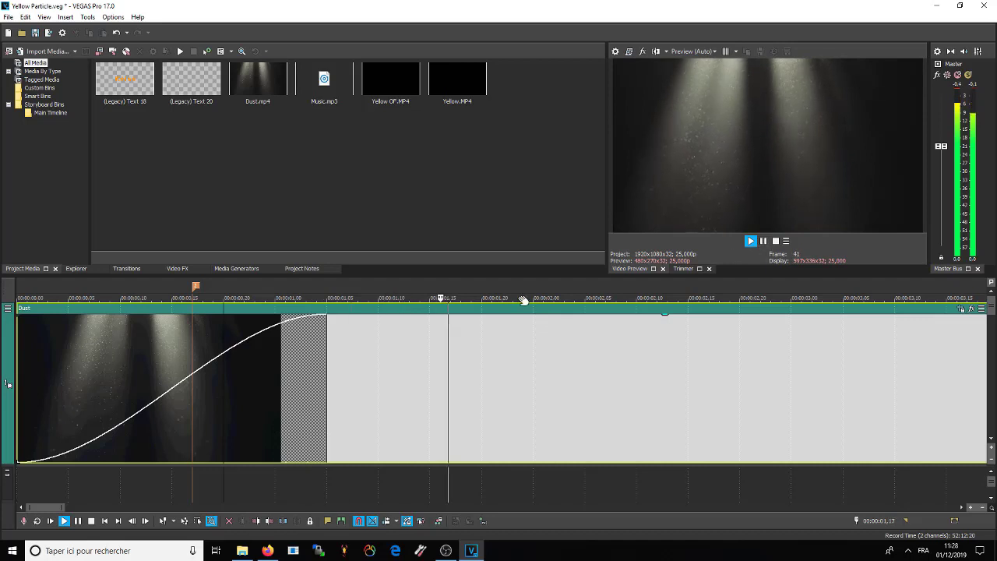
{"action": "key", "text": "Return"}
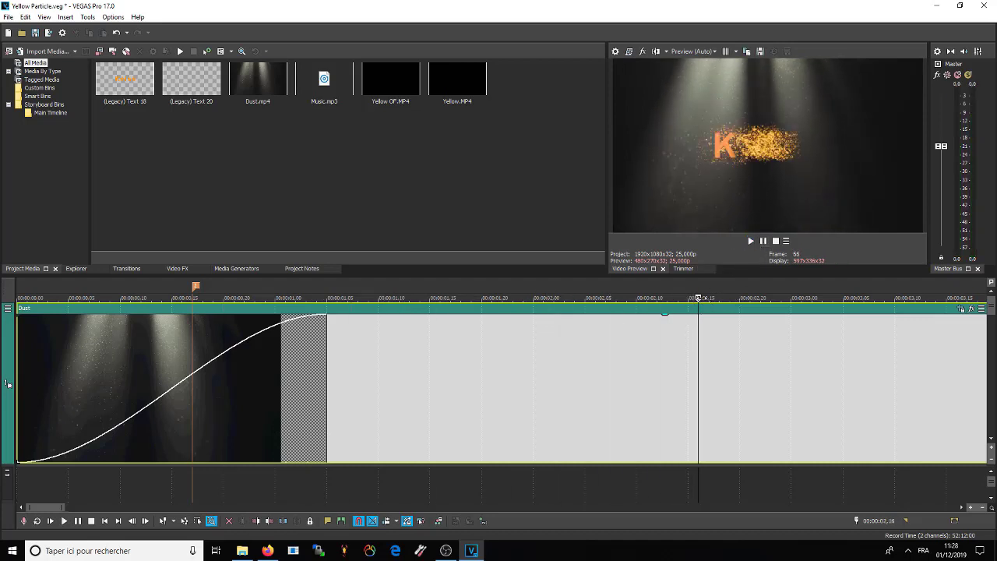
{"action": "left_click", "coordinate": [750, 241]}
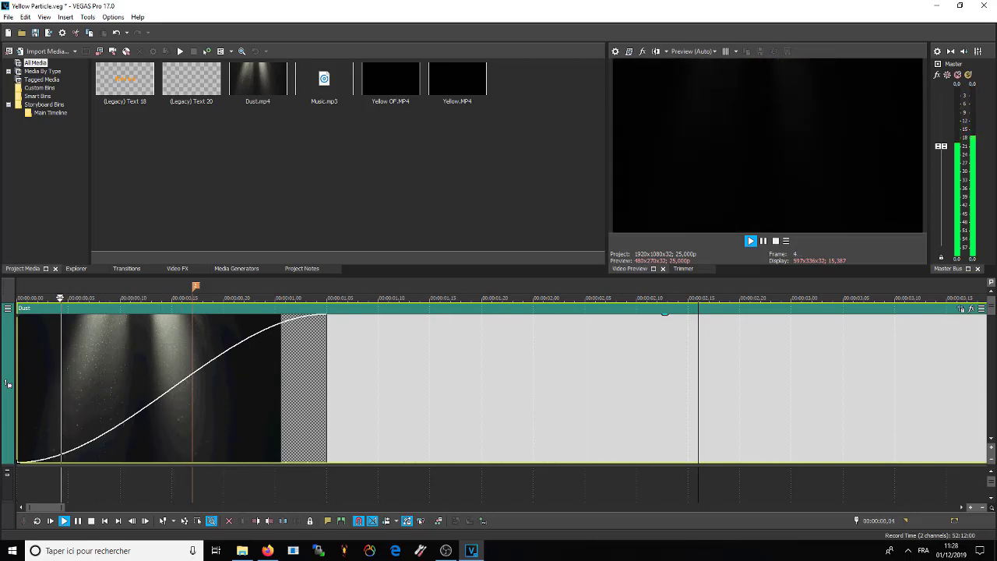
{"action": "left_click", "coordinate": [751, 241]}
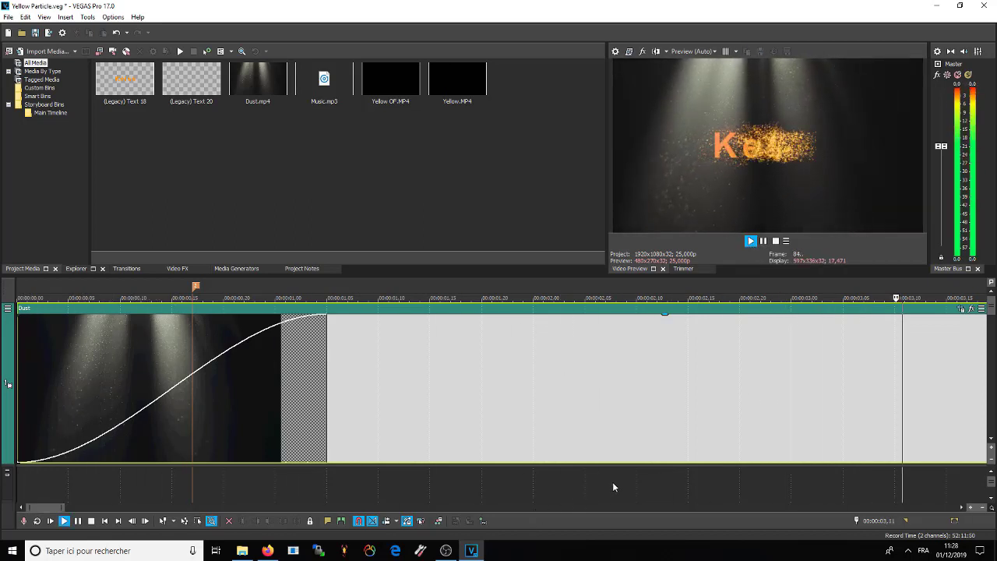
{"action": "left_click", "coordinate": [765, 242]}
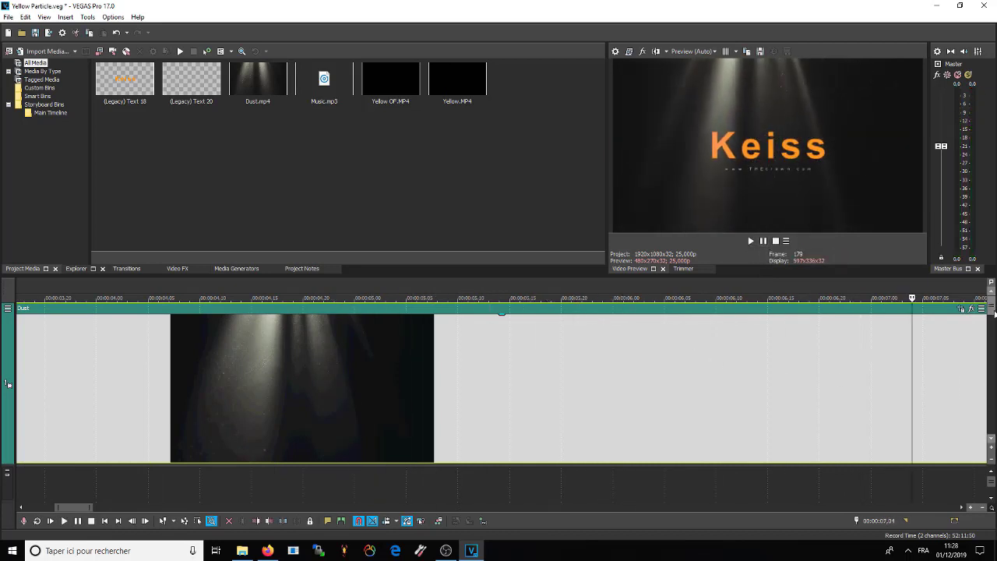
Replace the text of the subtitle event below the Keiss title with "LastChaos developement.com" and close the media generator.
{"action": "left_click_drag", "start_coordinate": [992, 317], "coordinate": [993, 398]}
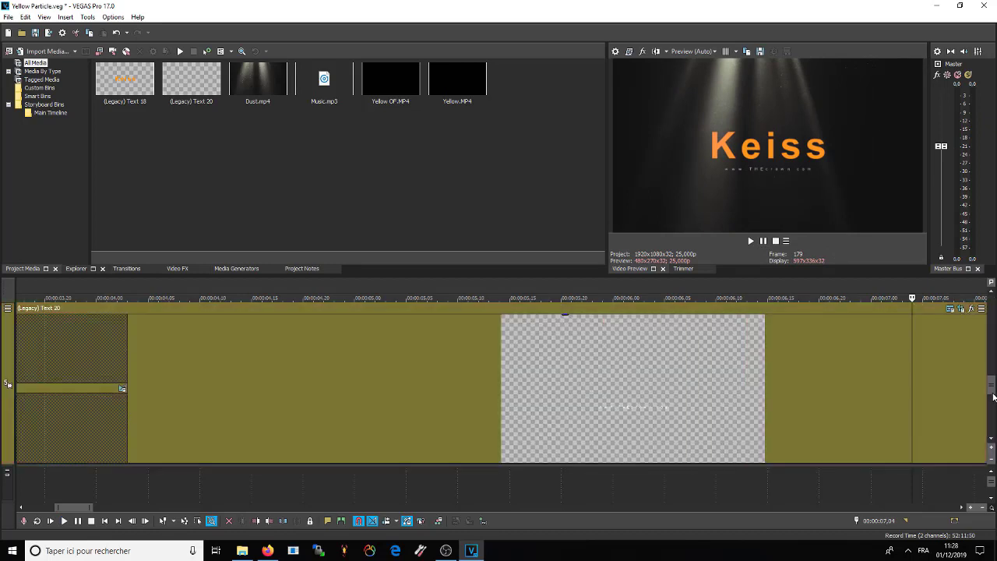
{"action": "right_click", "coordinate": [667, 395]}
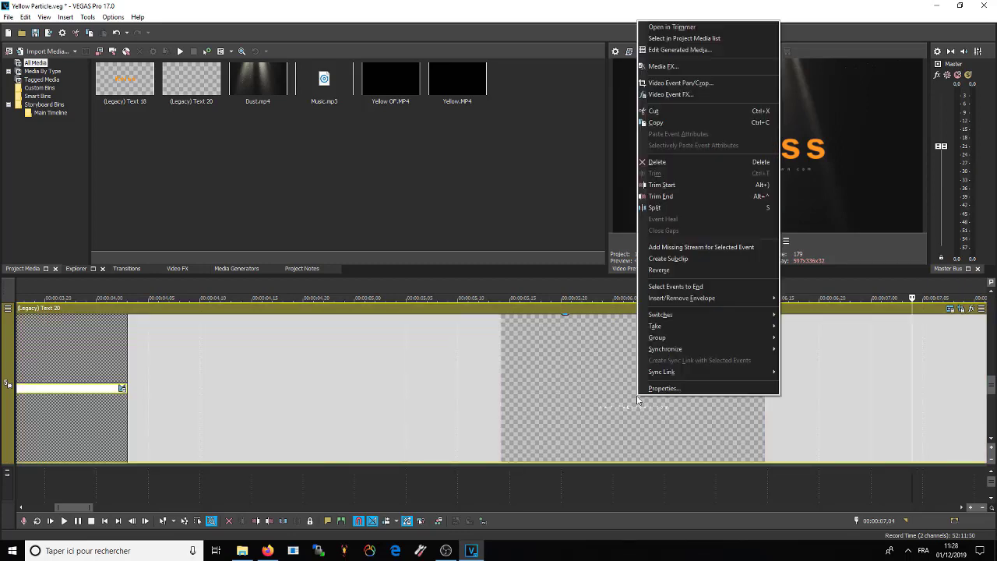
{"action": "left_click", "coordinate": [689, 47]}
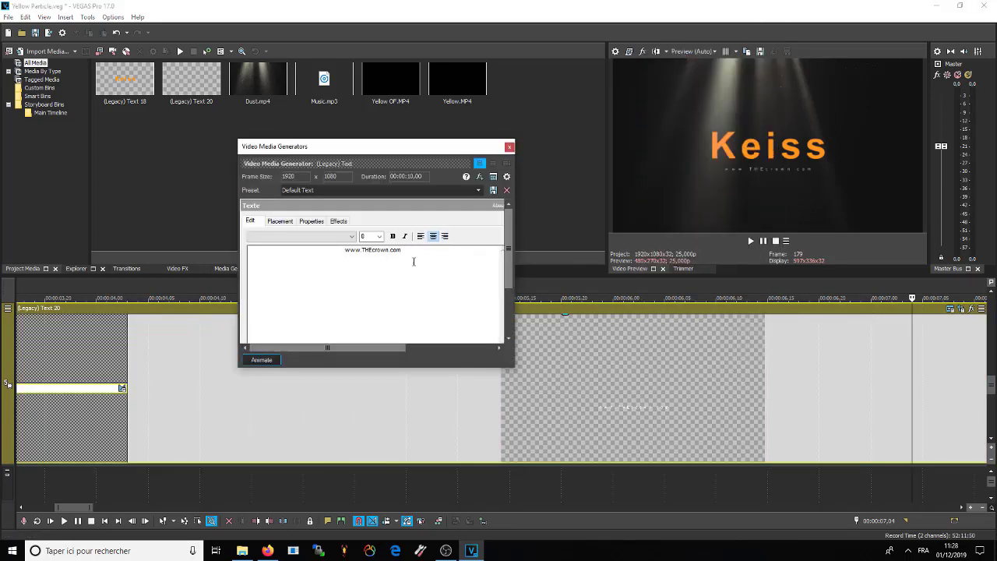
{"action": "left_click_drag", "start_coordinate": [414, 260], "coordinate": [220, 278]}
{"action": "type", "text": "LastChais"}
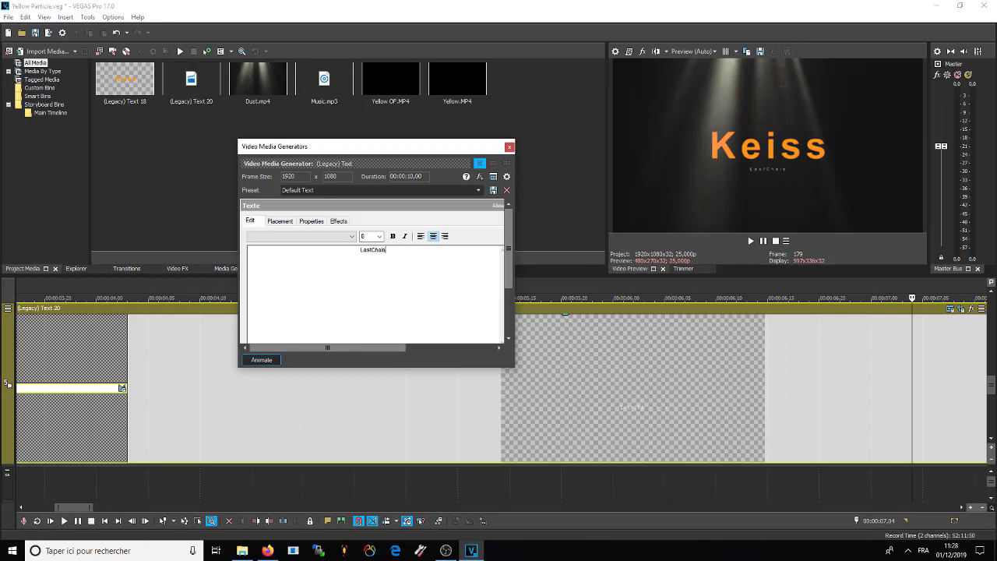
{"action": "type", "text": " develo"}
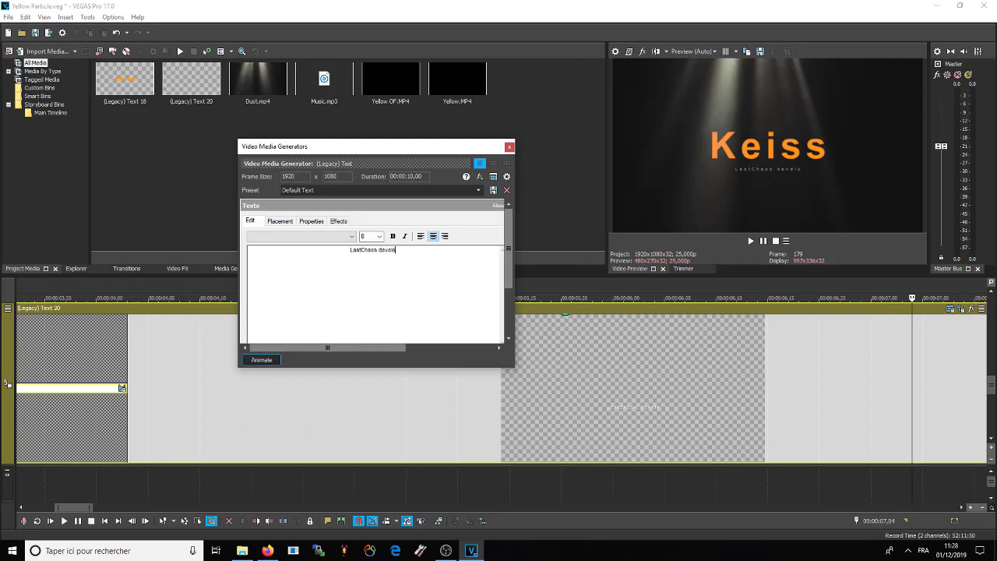
{"action": "type", "text": "pement com"}
{"action": "left_click", "coordinate": [510, 148]}
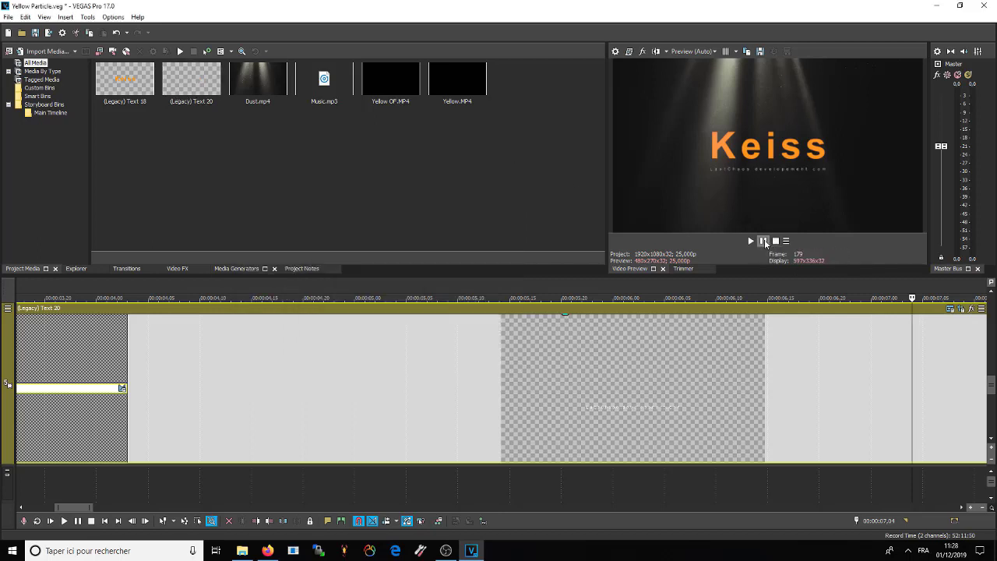
Play the intro in the preview to check the new subtitle under the Keiss title, replaying it from an earlier position.
{"action": "left_click", "coordinate": [764, 242]}
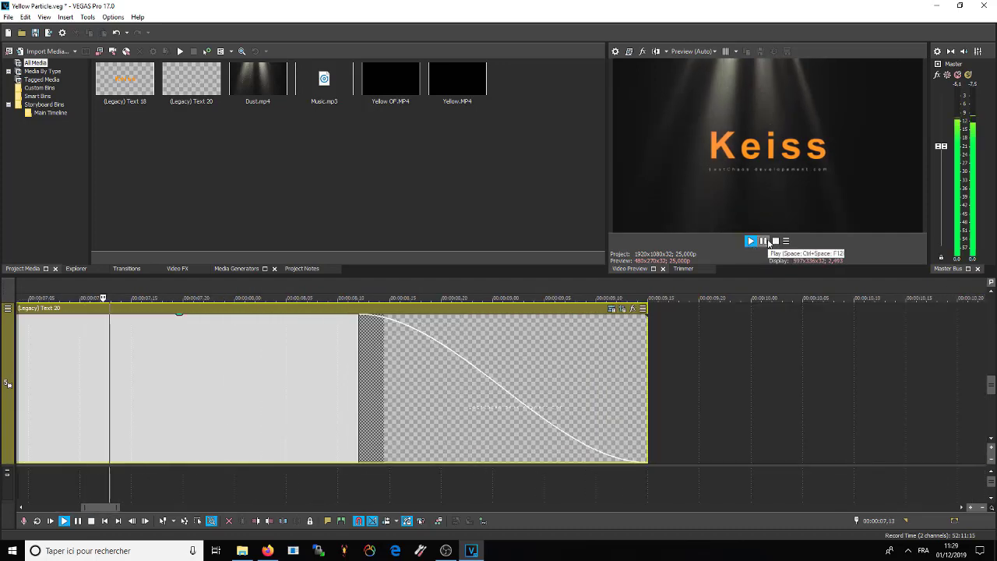
{"action": "left_click", "coordinate": [775, 241]}
{"action": "left_click", "coordinate": [753, 242]}
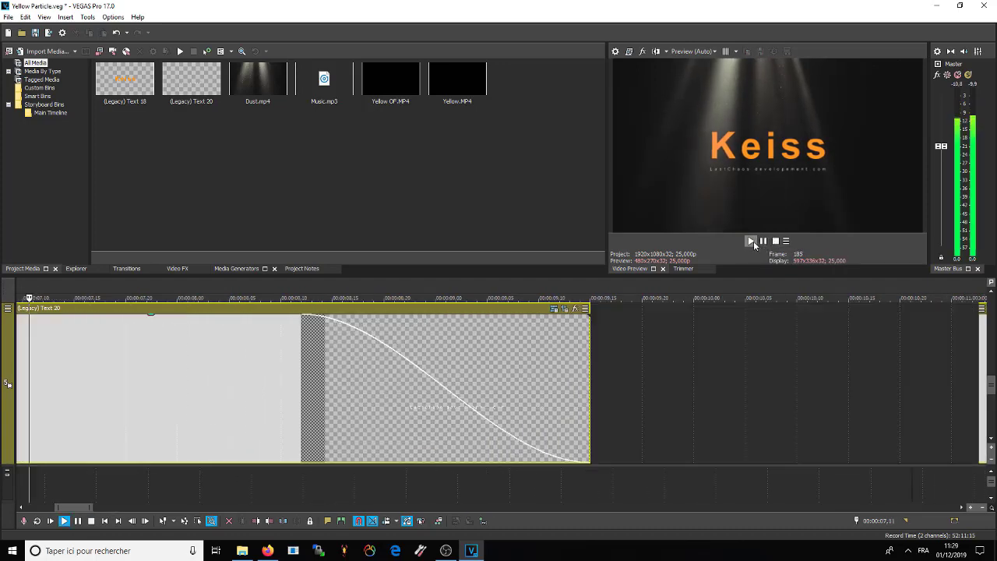
{"action": "left_click", "coordinate": [763, 241]}
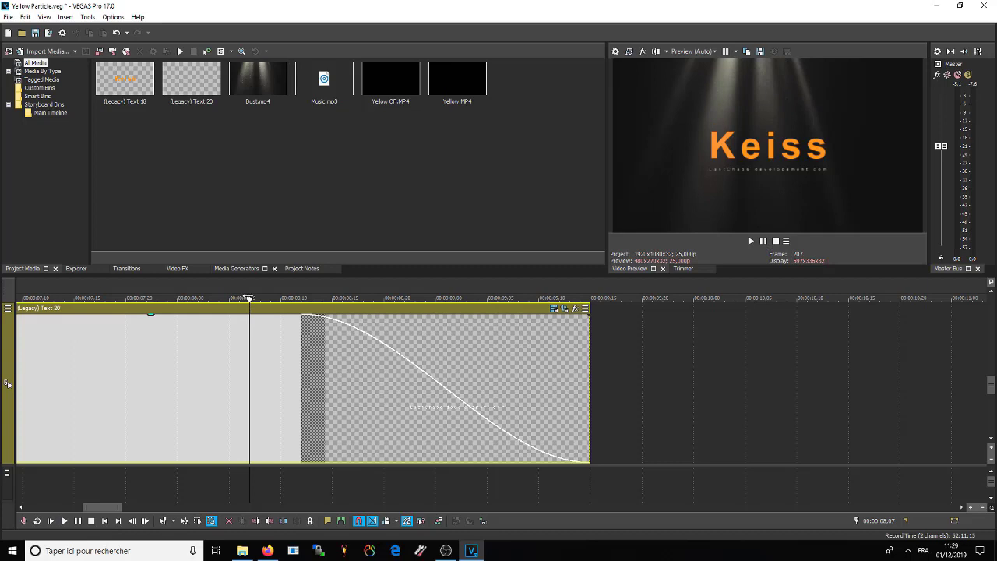
{"action": "key", "text": "j"}
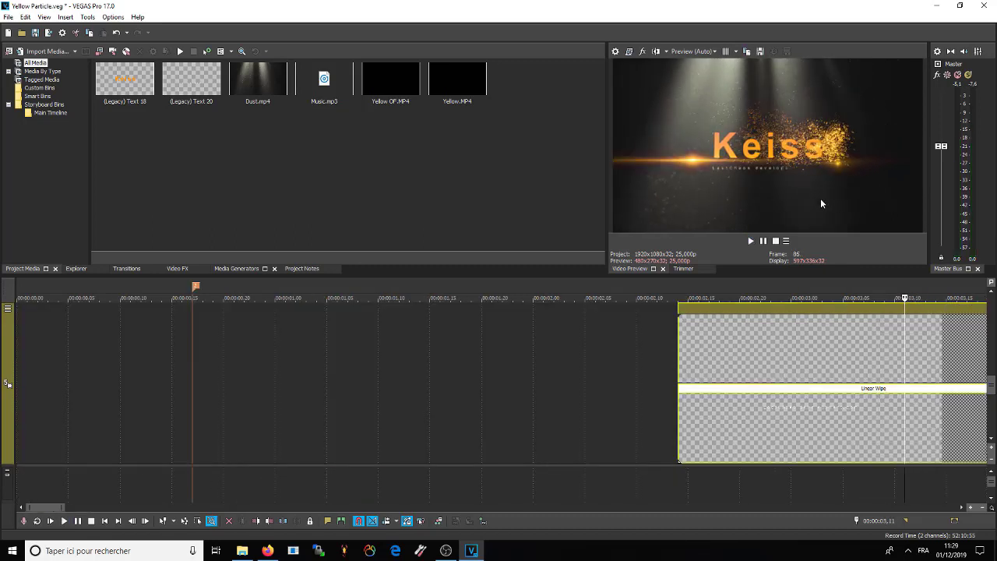
{"action": "left_click", "coordinate": [749, 240]}
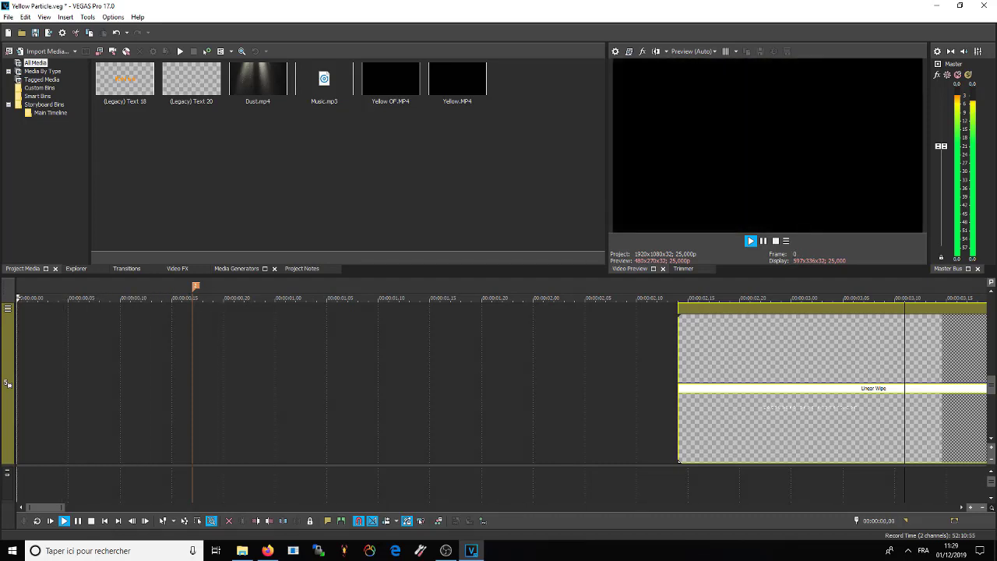
Render the intro as Yellow Particle.mp4 in the Documents folder with the MAGIX AVC/AAC MP4 template Internet HD 720p 25 fps.
{"action": "left_click", "coordinate": [7, 17]}
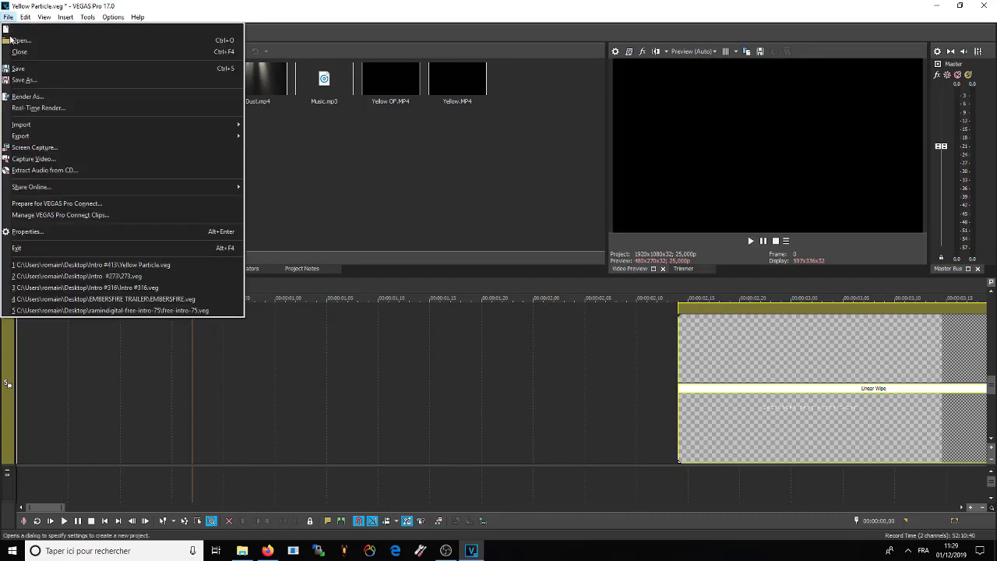
{"action": "left_click", "coordinate": [74, 96]}
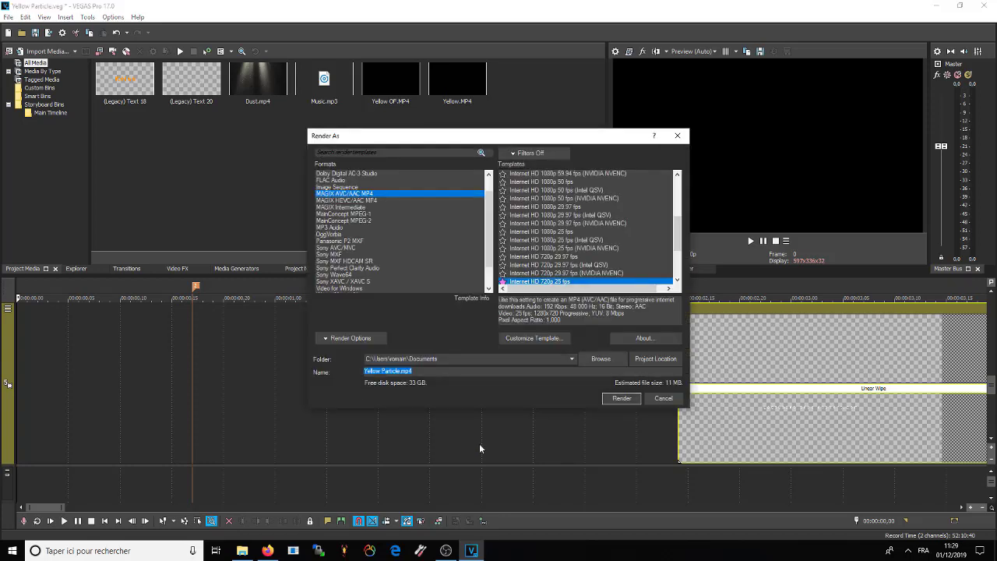
{"action": "scroll", "coordinate": [558, 271], "scroll_direction": "down", "scroll_amount": 1}
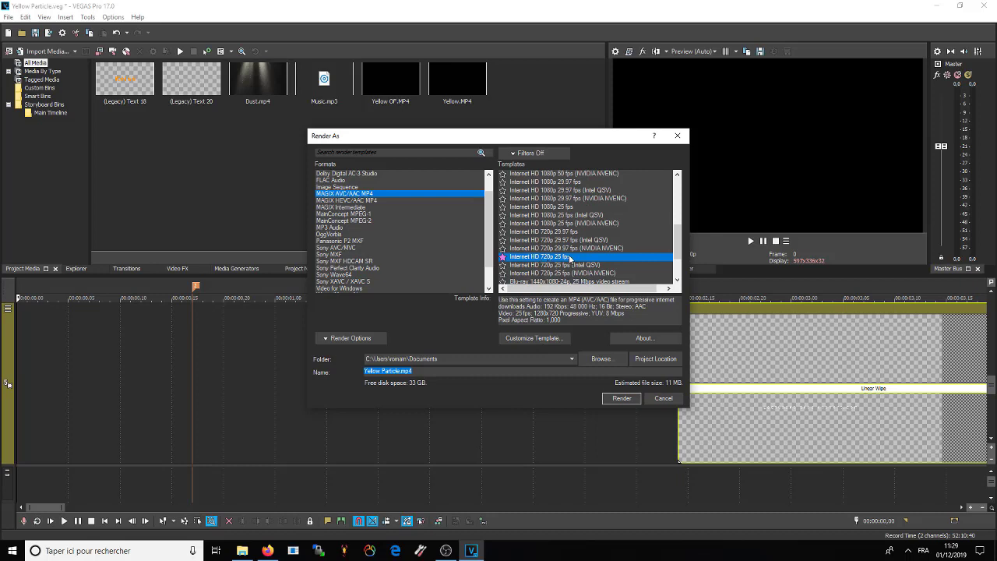
{"action": "left_click", "coordinate": [396, 371]}
{"action": "left_click", "coordinate": [621, 398]}
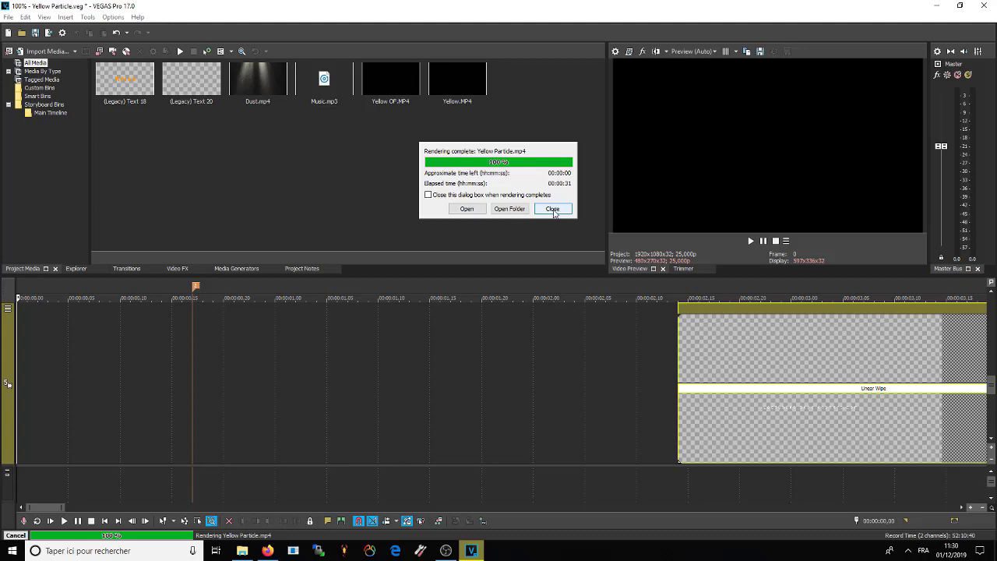
{"action": "left_click", "coordinate": [552, 208]}
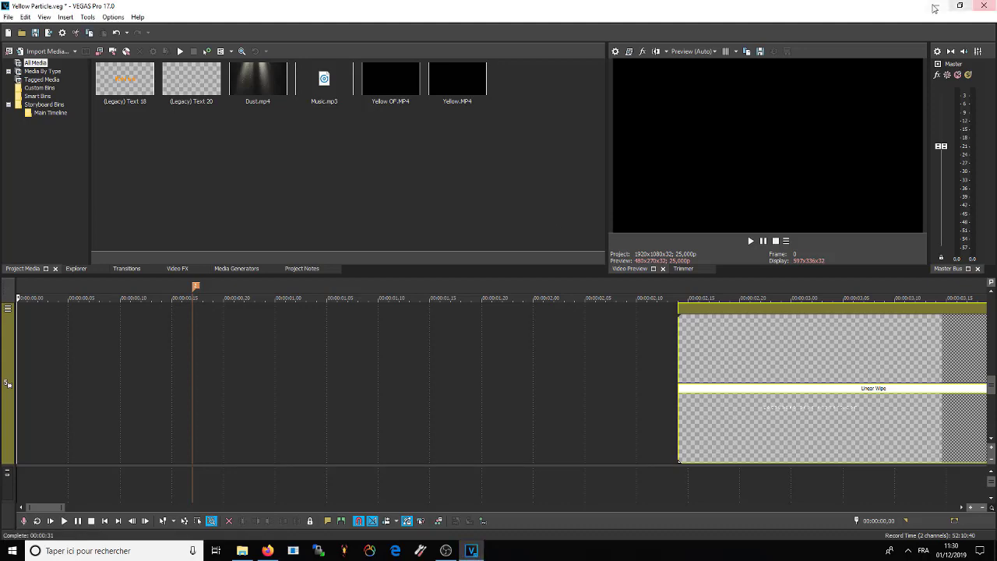
Minimise the editor, switch to File Explorer and select the rendered Yellow Particle MP4 in the Documents folder.
{"action": "left_click", "coordinate": [937, 6]}
{"action": "left_click", "coordinate": [242, 550]}
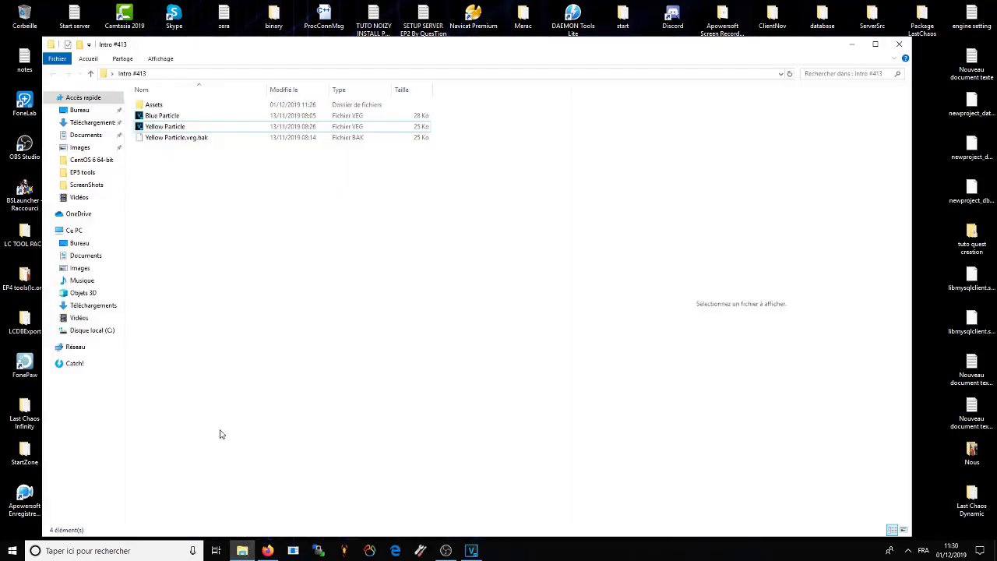
{"action": "left_click", "coordinate": [86, 135]}
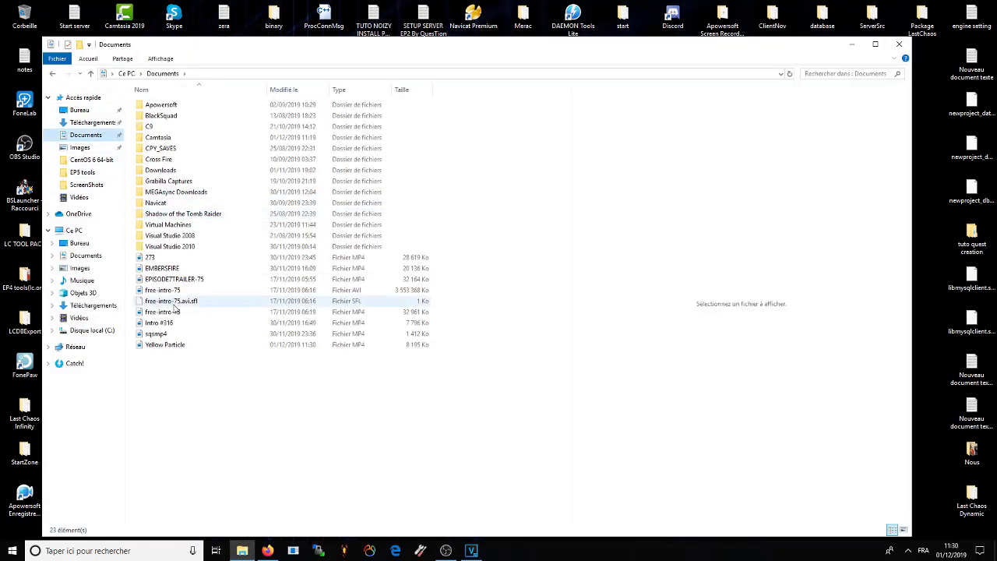
{"action": "left_click", "coordinate": [172, 347]}
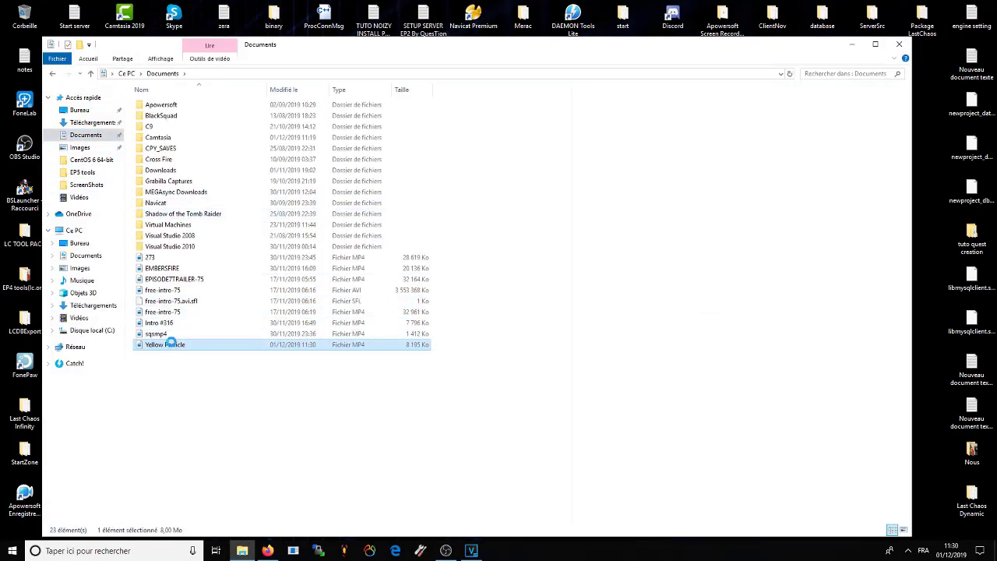
Switch back to VEGAS Pro and close it without saving the changes to the Yellow Particle project.
{"action": "left_click", "coordinate": [471, 550]}
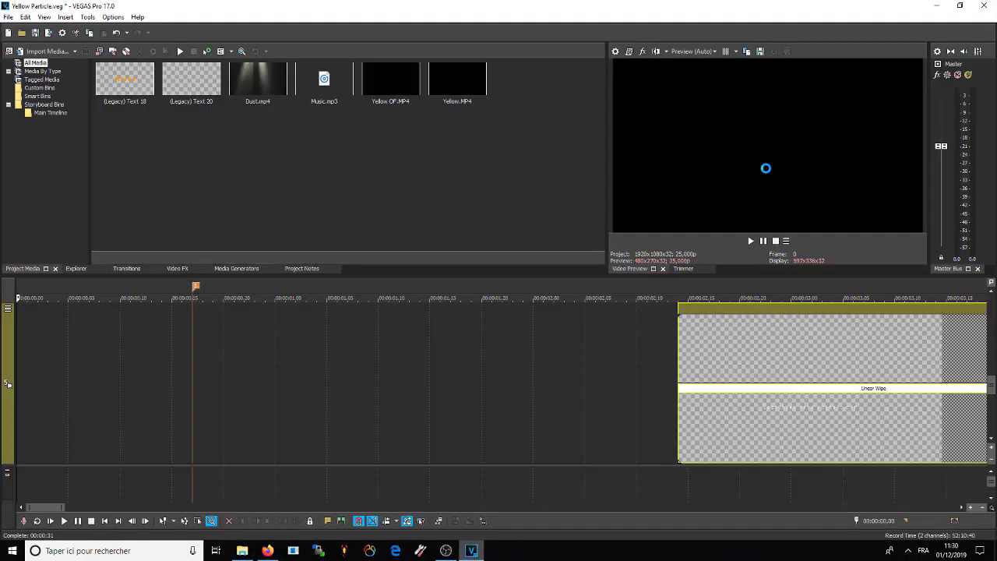
{"action": "left_click", "coordinate": [985, 6]}
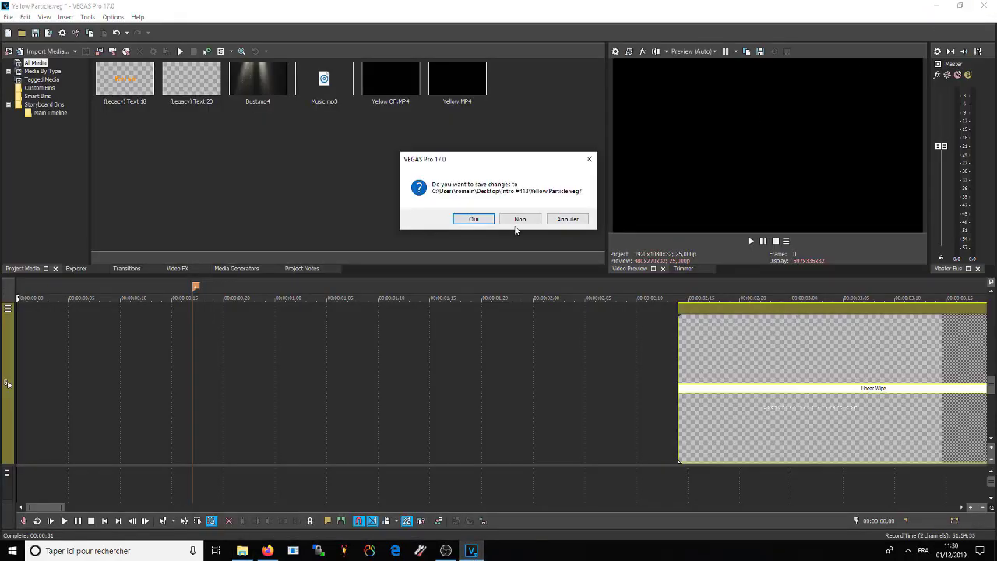
{"action": "left_click", "coordinate": [518, 218]}
{"action": "right_click", "coordinate": [171, 346]}
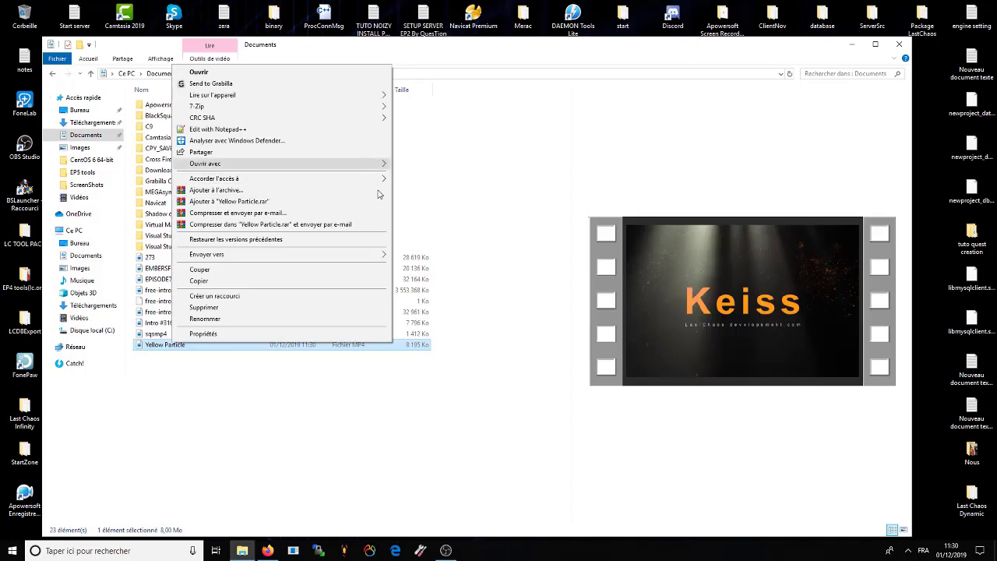
{"action": "left_click", "coordinate": [457, 550]}
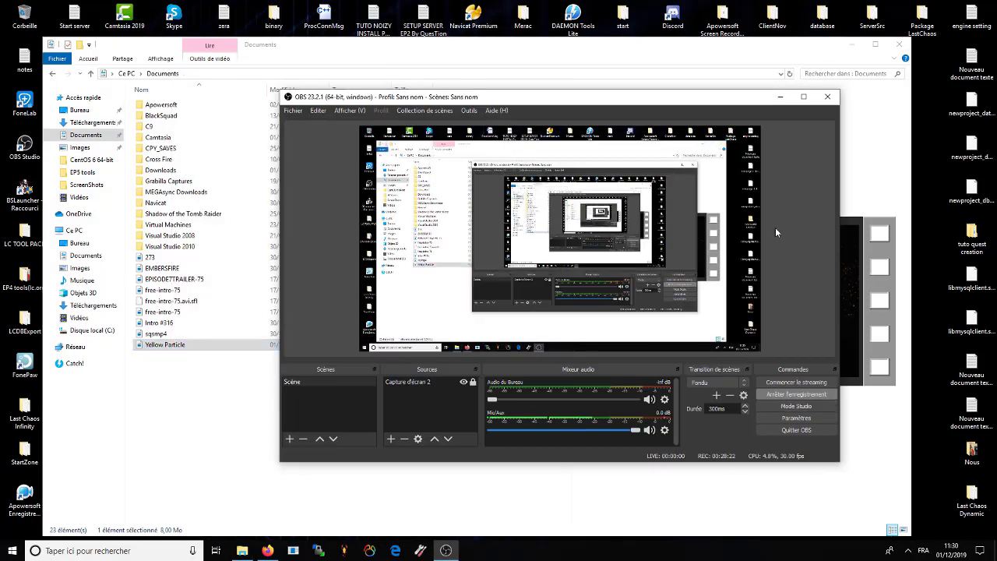
{"action": "left_click", "coordinate": [781, 97]}
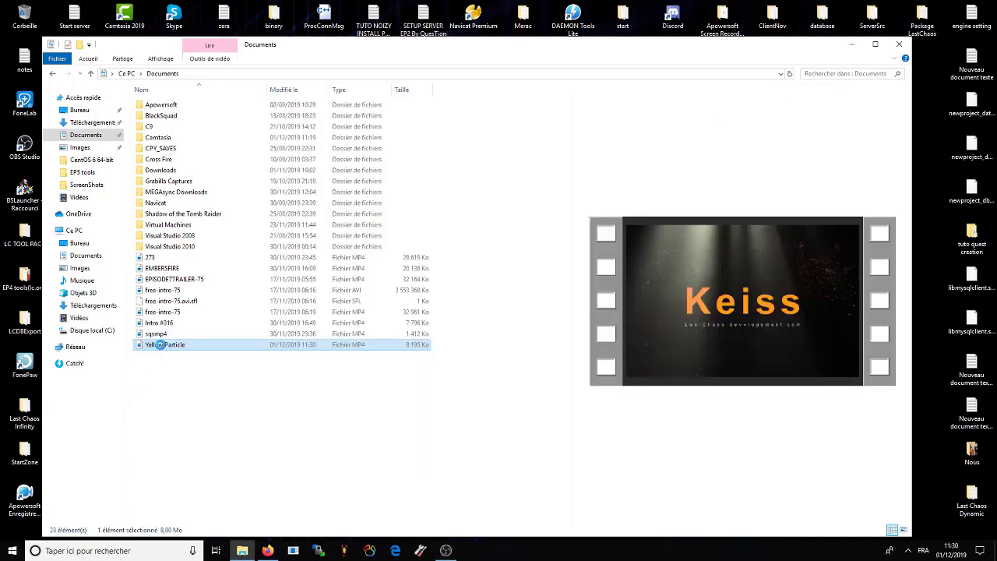
Open the rendered Yellow Particle MP4 from the Documents folder with VLC media player.
{"action": "right_click", "coordinate": [160, 344]}
{"action": "mouse_move", "coordinate": [347, 167]}
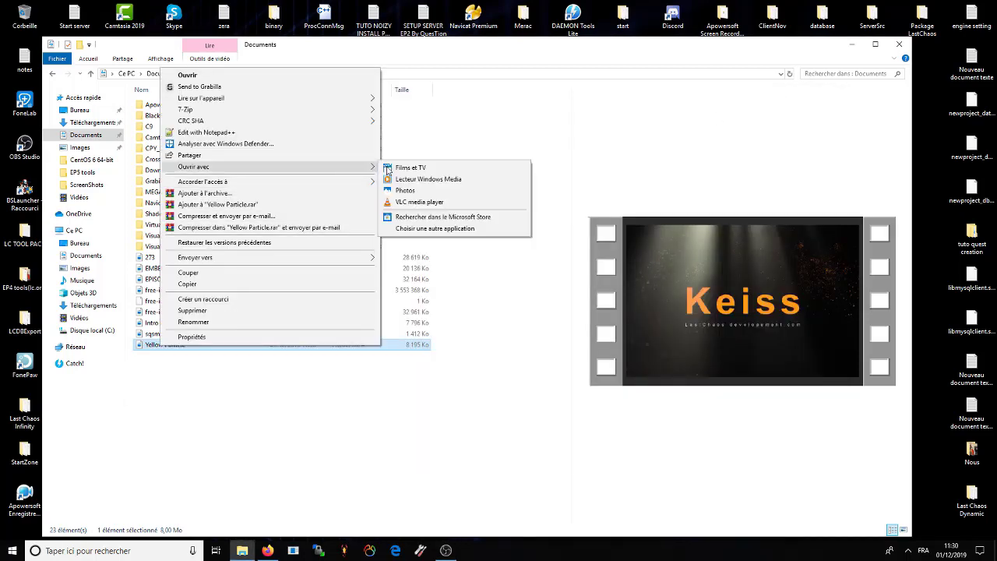
{"action": "left_click", "coordinate": [417, 202]}
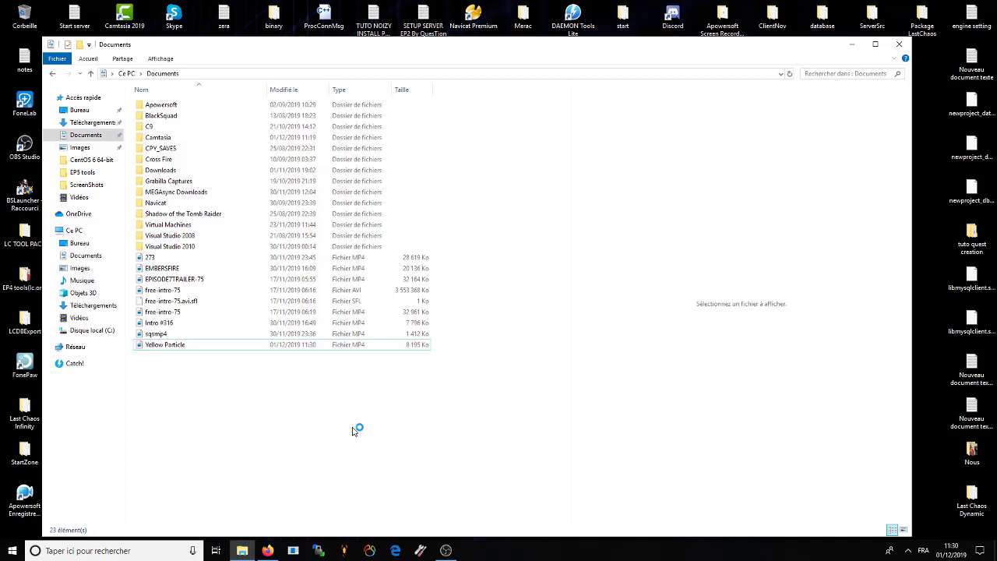